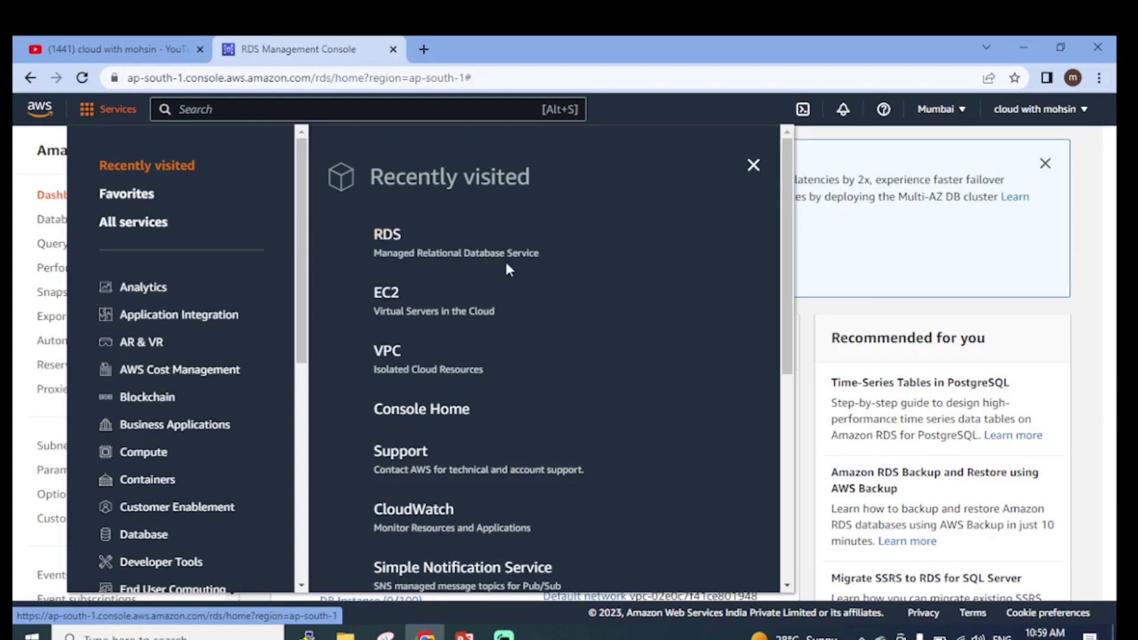
# Dismiss the Services list and open the Create database page with Standard create
pyautogui.click(754, 164)
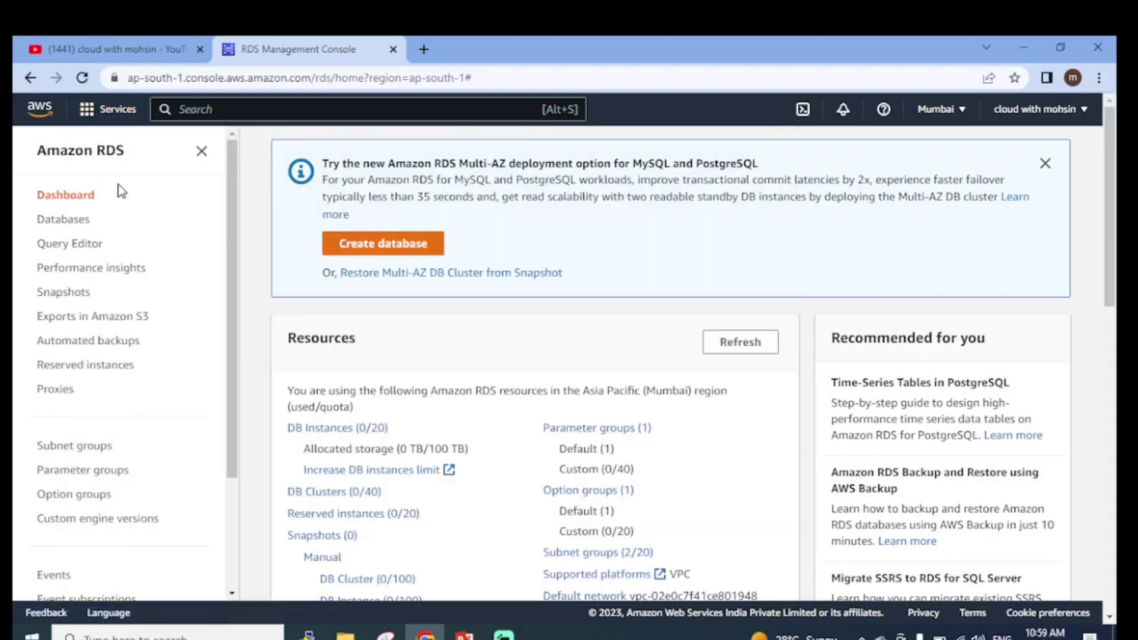
pyautogui.scroll(-2, 633, 415)
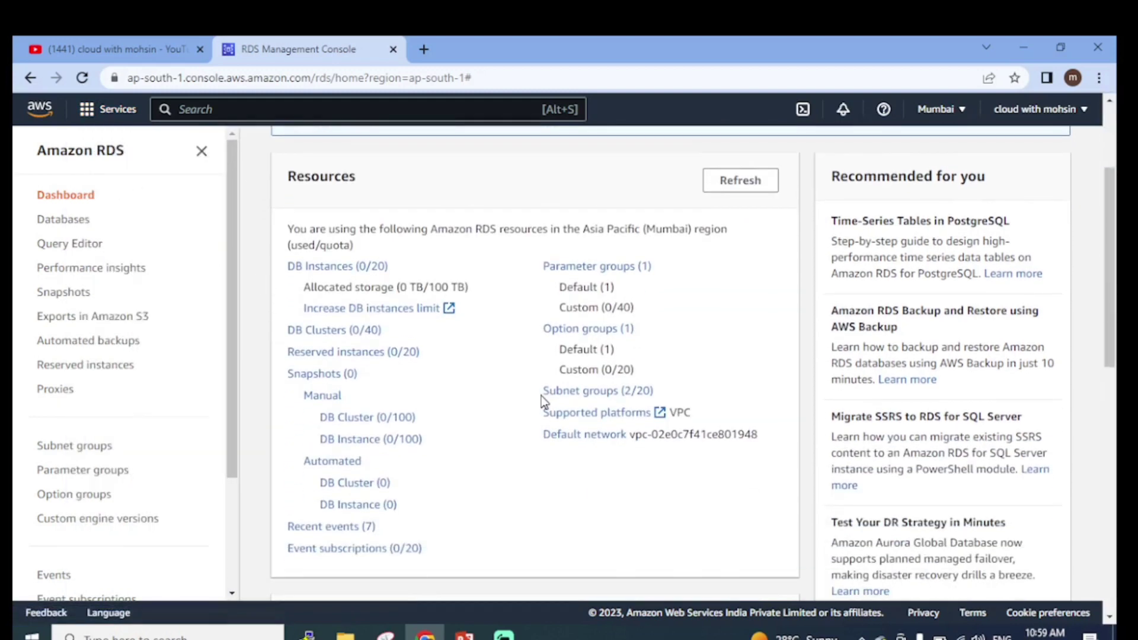
pyautogui.scroll(-2, 541, 396)
pyautogui.scroll(4, 544, 407)
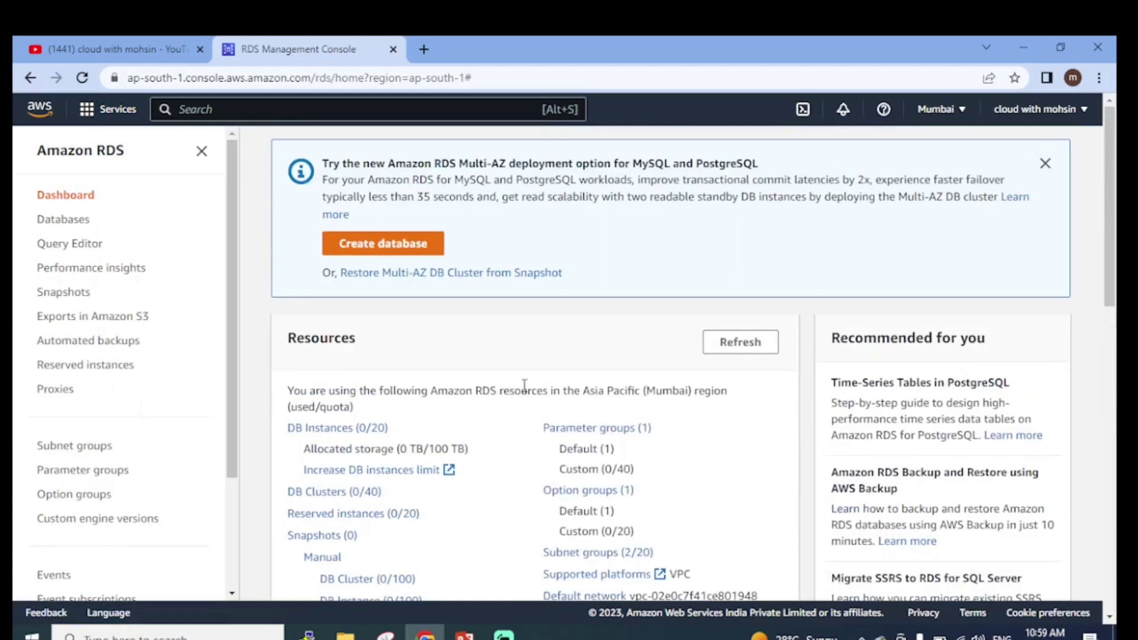
pyautogui.scroll(-1, 328, 360)
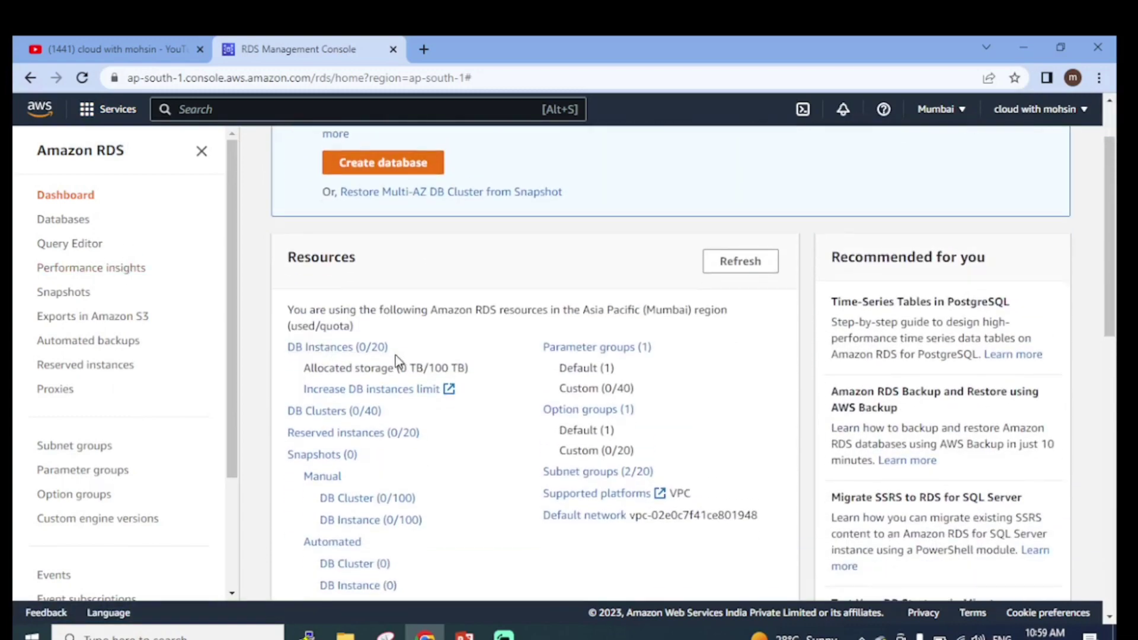
pyautogui.scroll(-6, 393, 361)
pyautogui.scroll(5, 398, 361)
pyautogui.scroll(3, 398, 362)
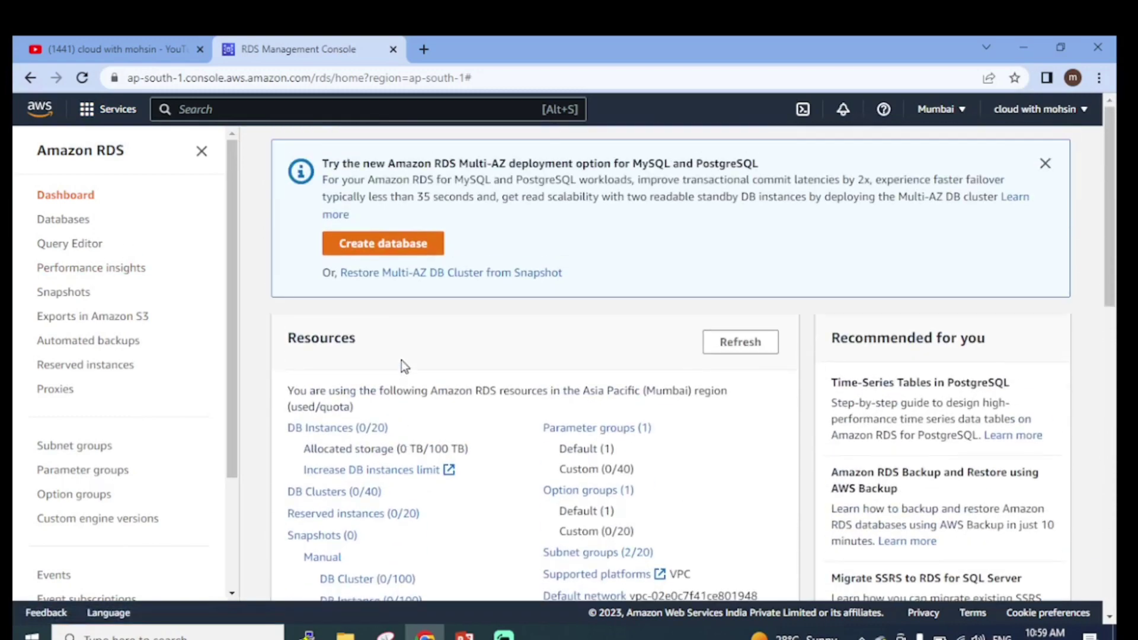
pyautogui.scroll(-2, 386, 332)
pyautogui.scroll(2, 401, 356)
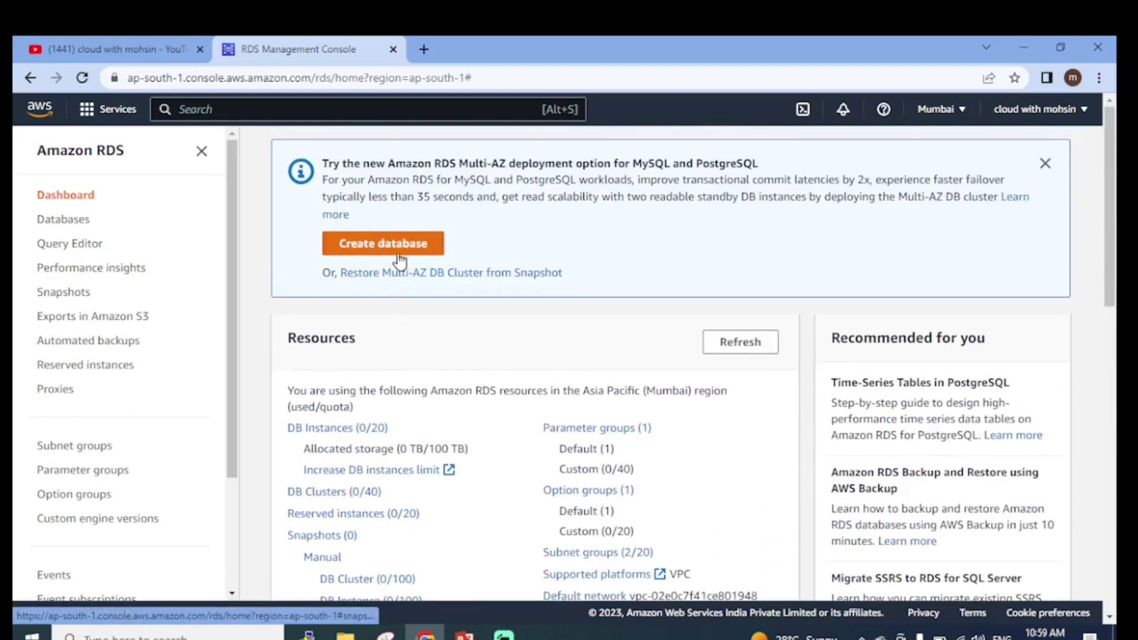
pyautogui.click(399, 243)
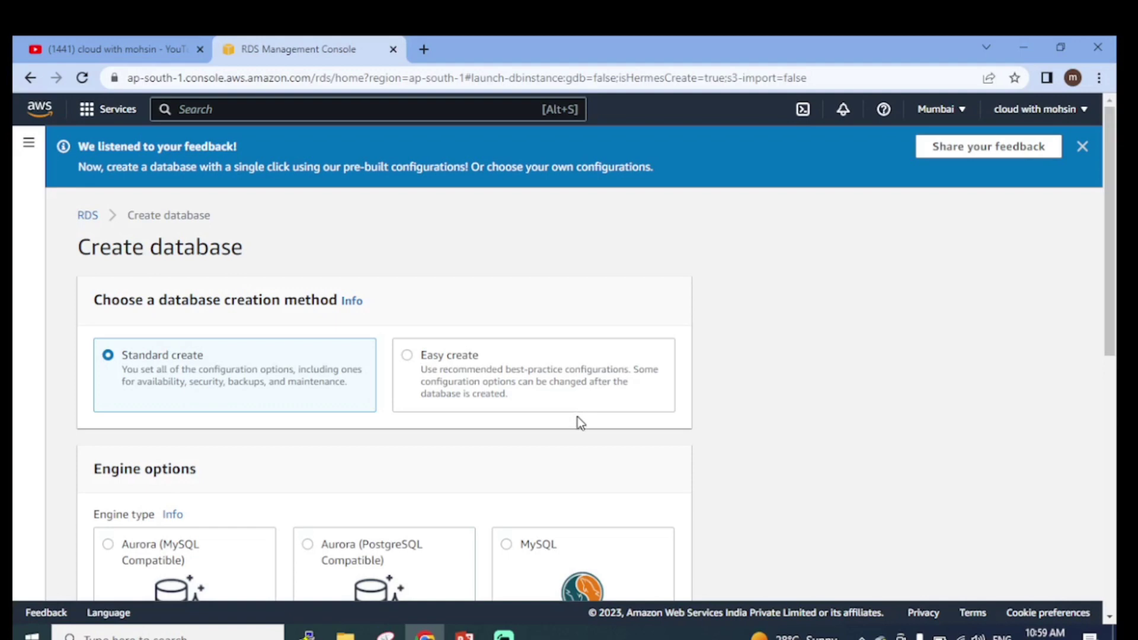
# Select the MySQL engine card in place of PostgreSQL under Engine options
pyautogui.scroll(-1, 581, 423)
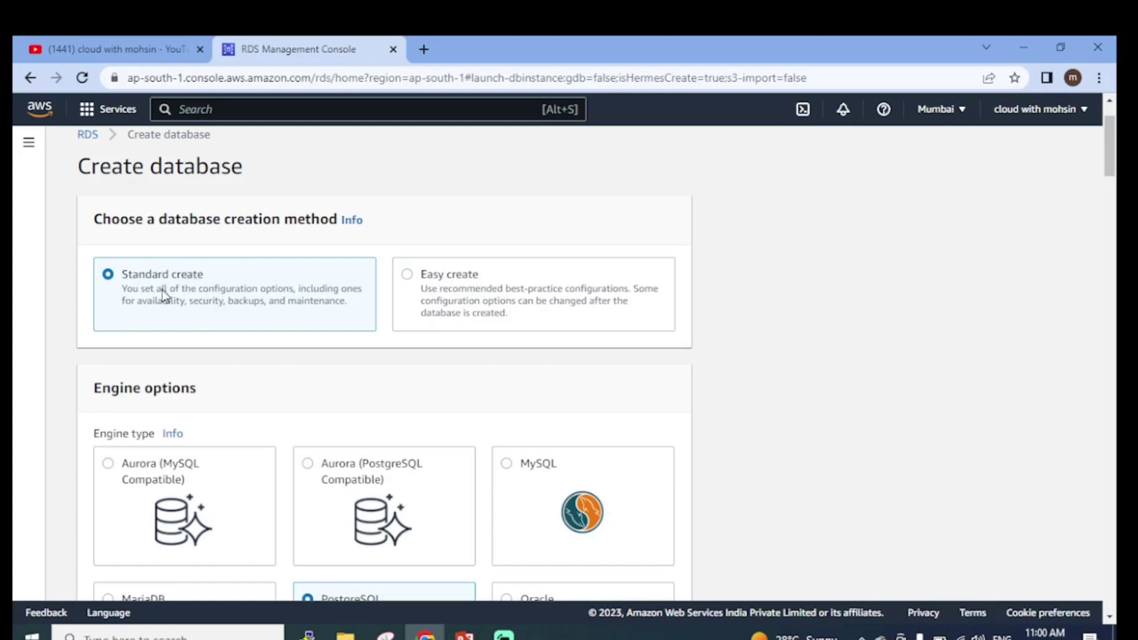
pyautogui.scroll(-4, 331, 310)
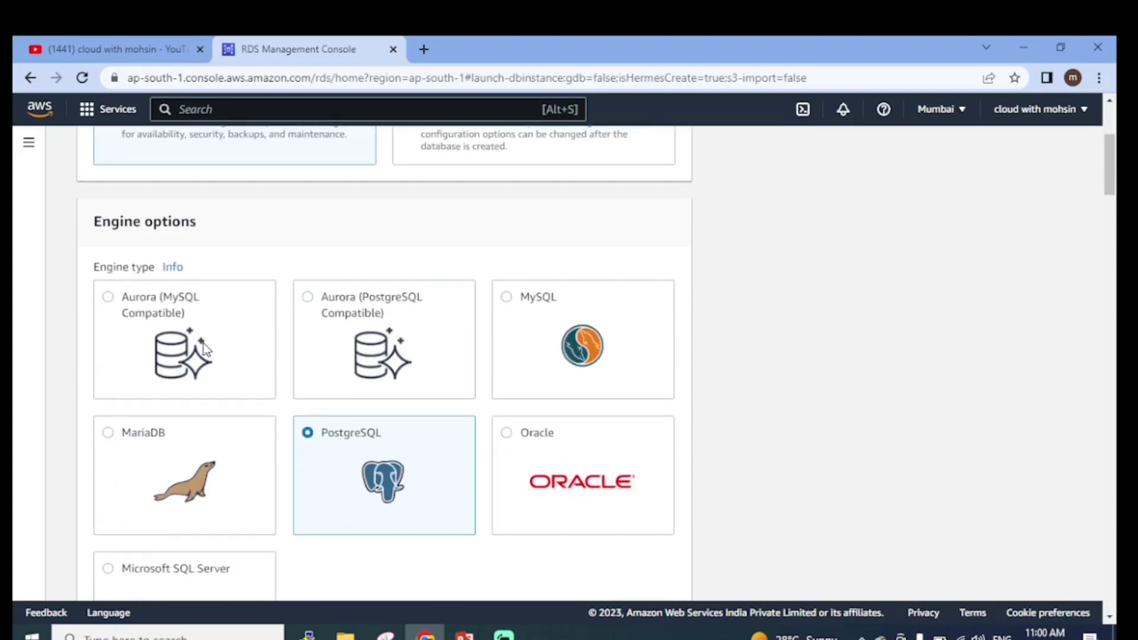
pyautogui.scroll(2, 236, 347)
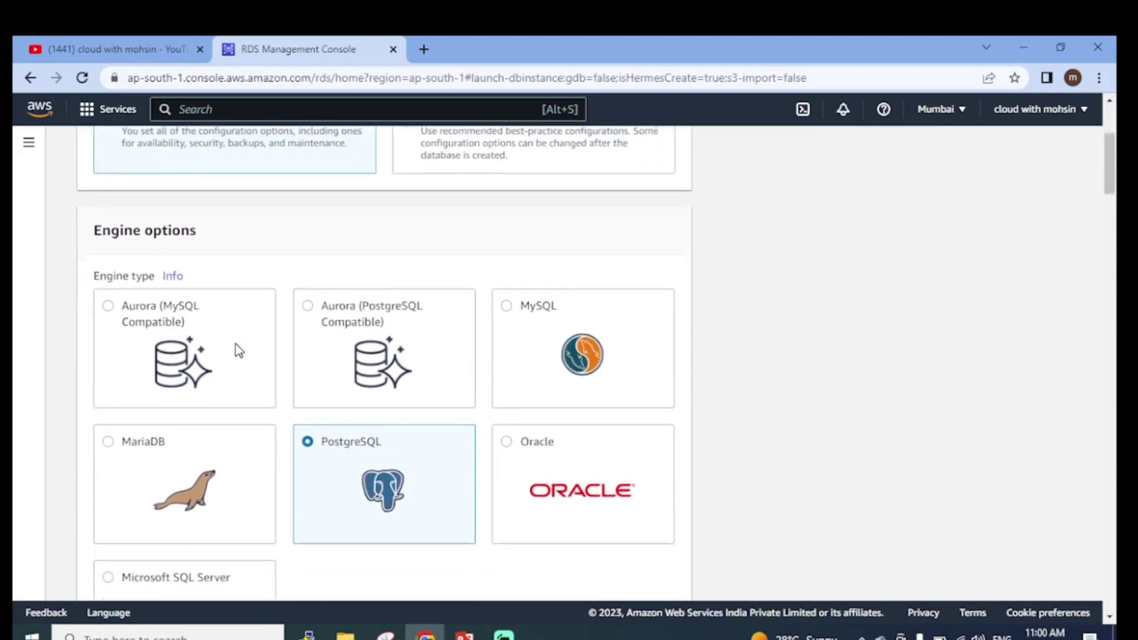
pyautogui.scroll(-2, 237, 346)
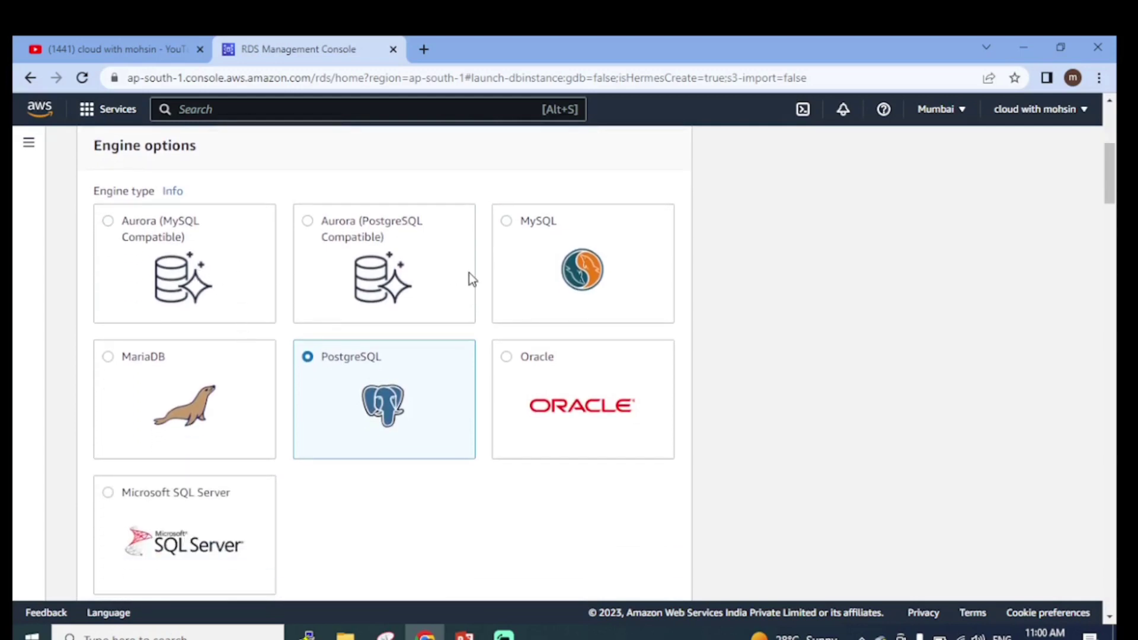
pyautogui.scroll(-3, 468, 276)
pyautogui.scroll(3, 304, 368)
pyautogui.scroll(1, 306, 372)
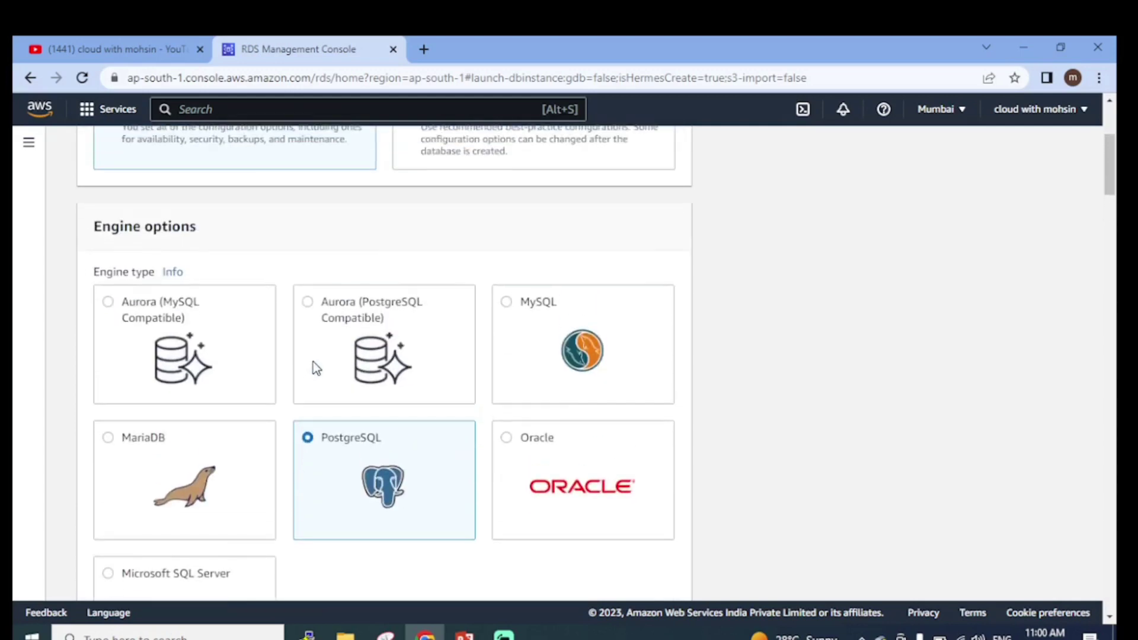
pyautogui.scroll(-3, 312, 368)
pyautogui.scroll(1, 313, 368)
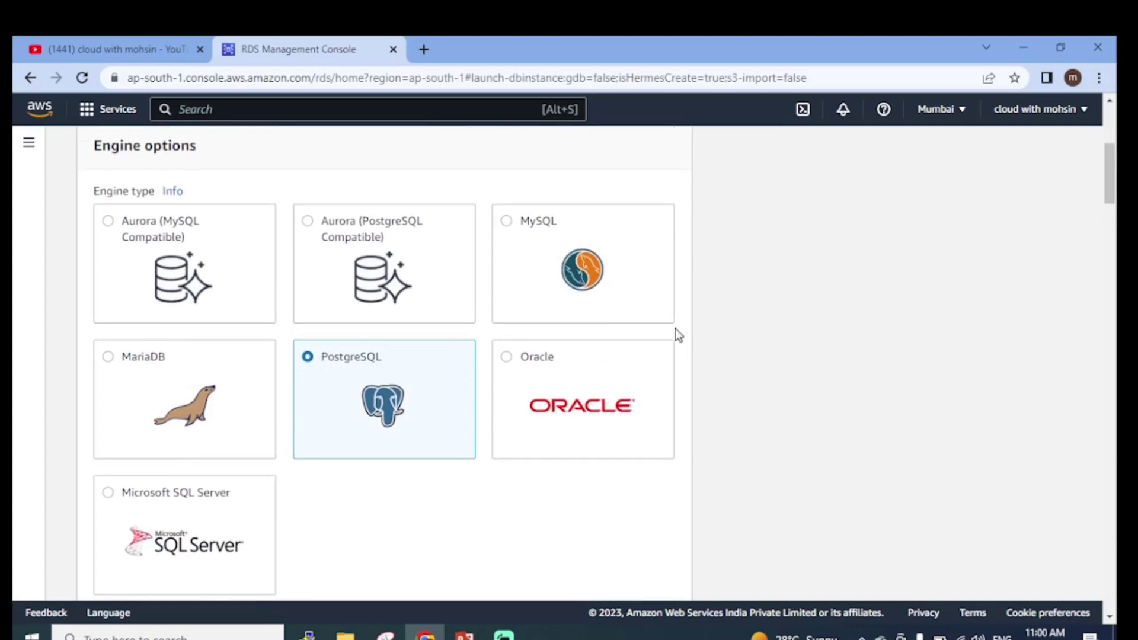
pyautogui.scroll(-1, 563, 345)
pyautogui.scroll(2, 563, 346)
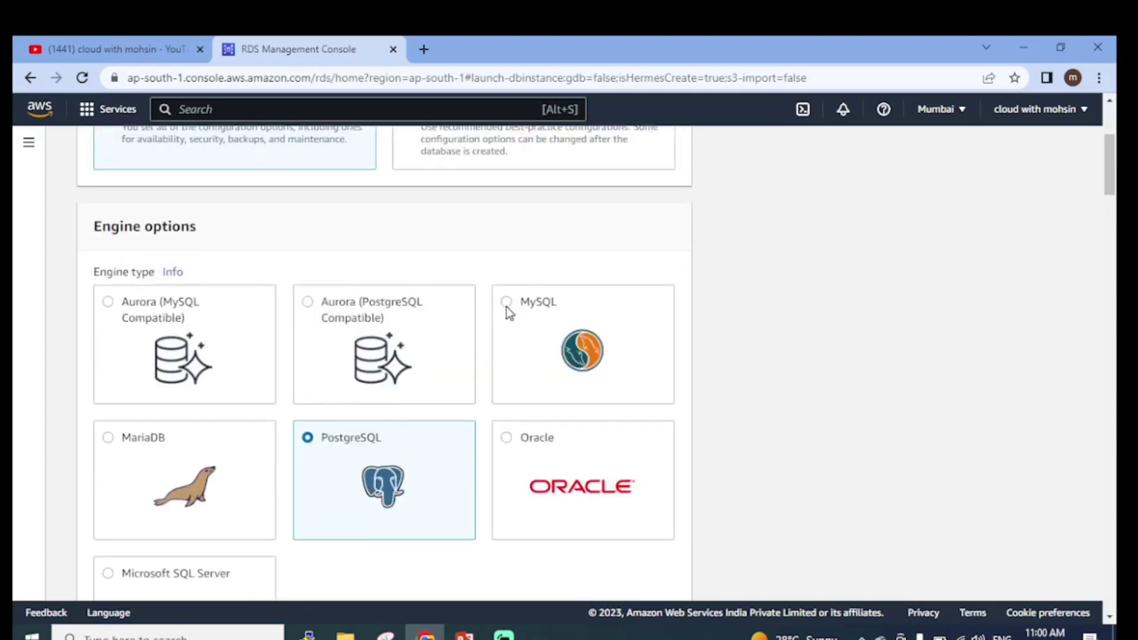
pyautogui.click(507, 302)
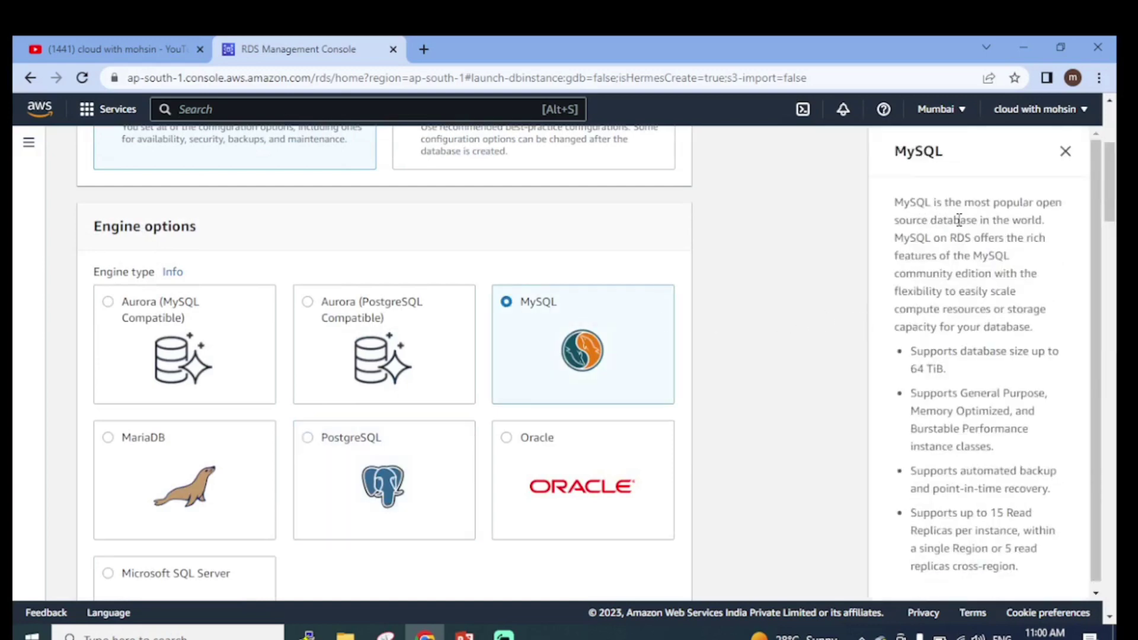
# Close the MySQL info panel and check MySQL Community edition with engine version 8.0.32
pyautogui.scroll(-4, 955, 264)
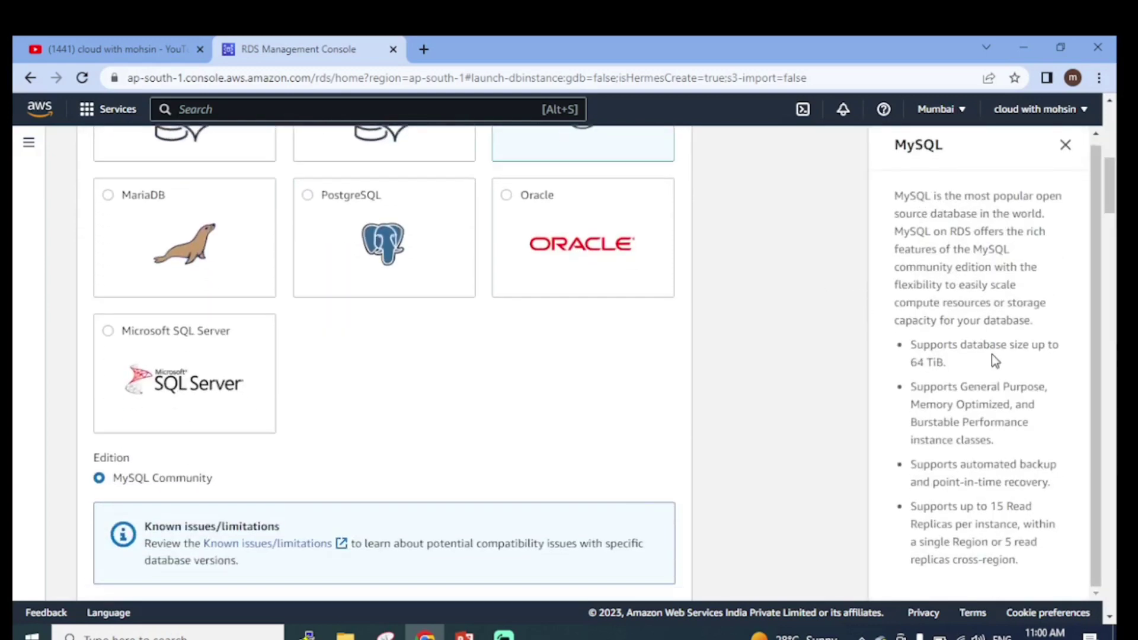
pyautogui.scroll(7, 693, 237)
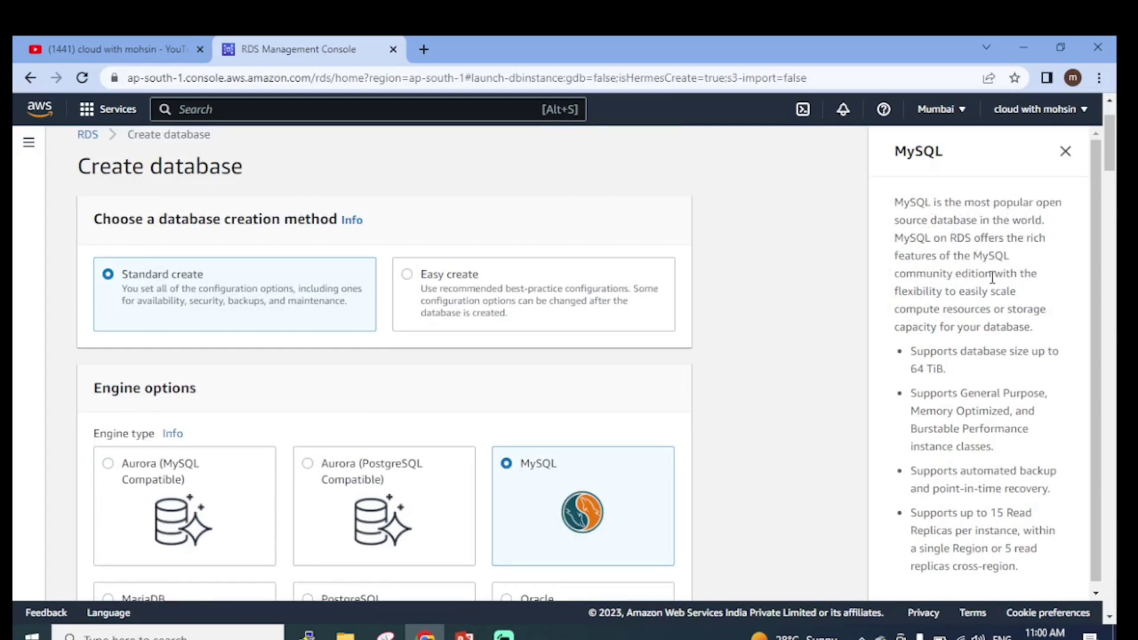
pyautogui.click(1065, 152)
pyautogui.scroll(-5, 736, 329)
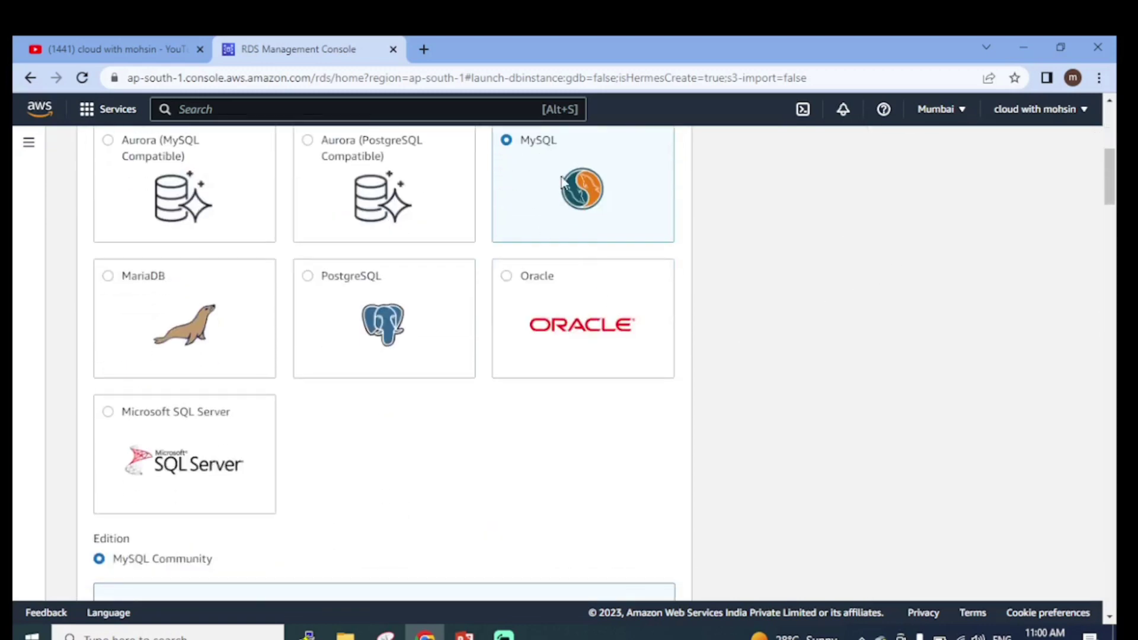
pyautogui.scroll(-3, 574, 197)
pyautogui.scroll(-4, 330, 331)
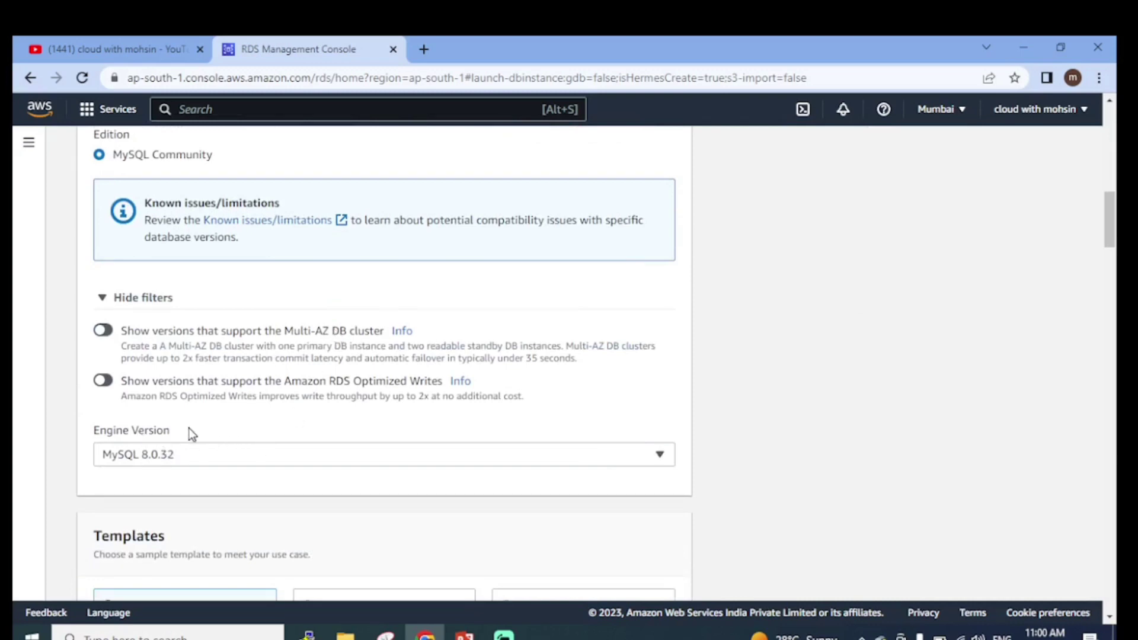
pyautogui.click(192, 460)
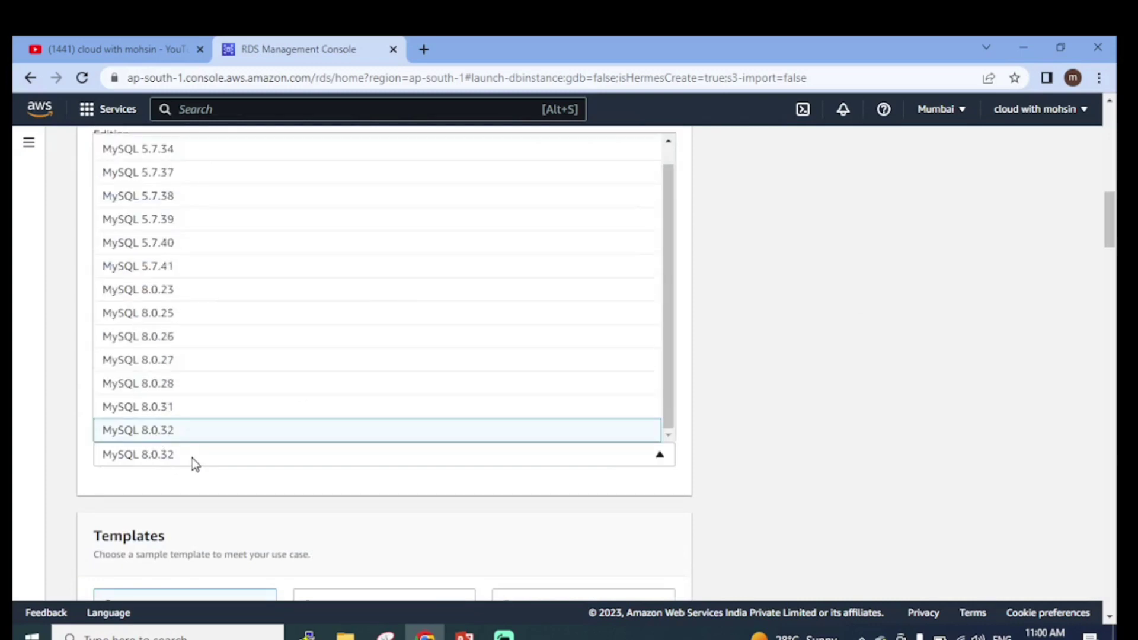
pyautogui.click(164, 436)
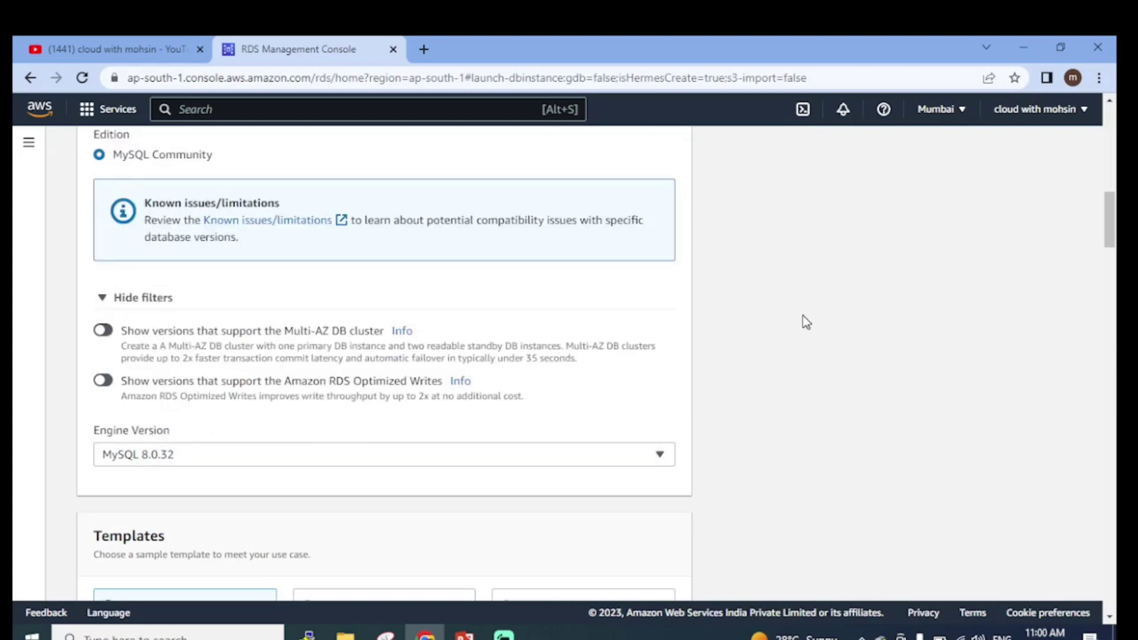
pyautogui.scroll(2, 346, 248)
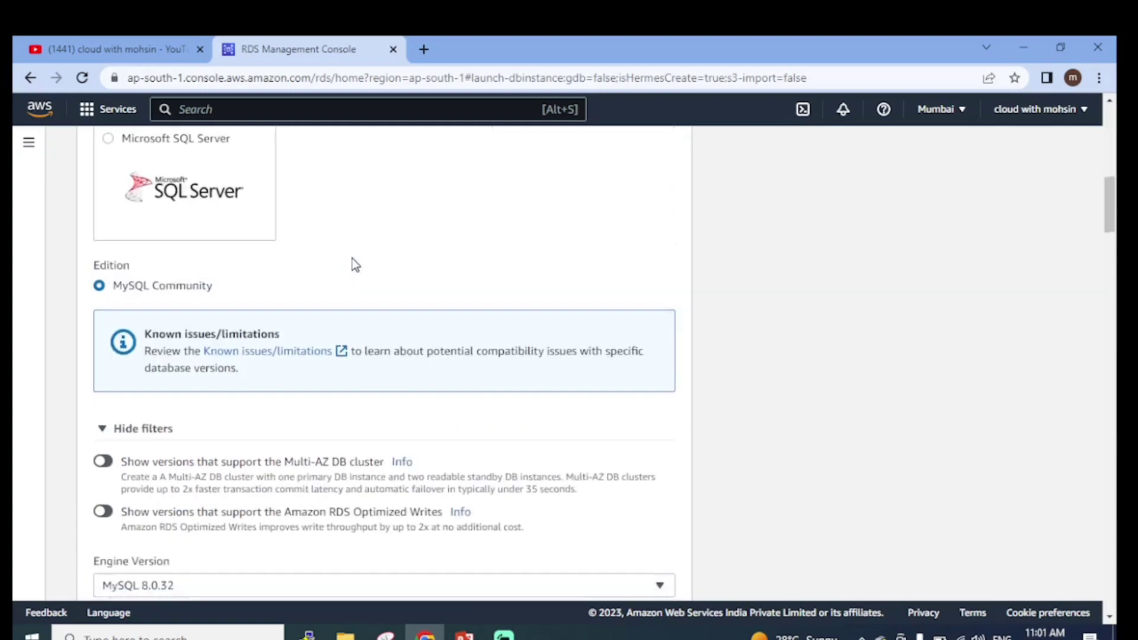
pyautogui.scroll(-7, 362, 266)
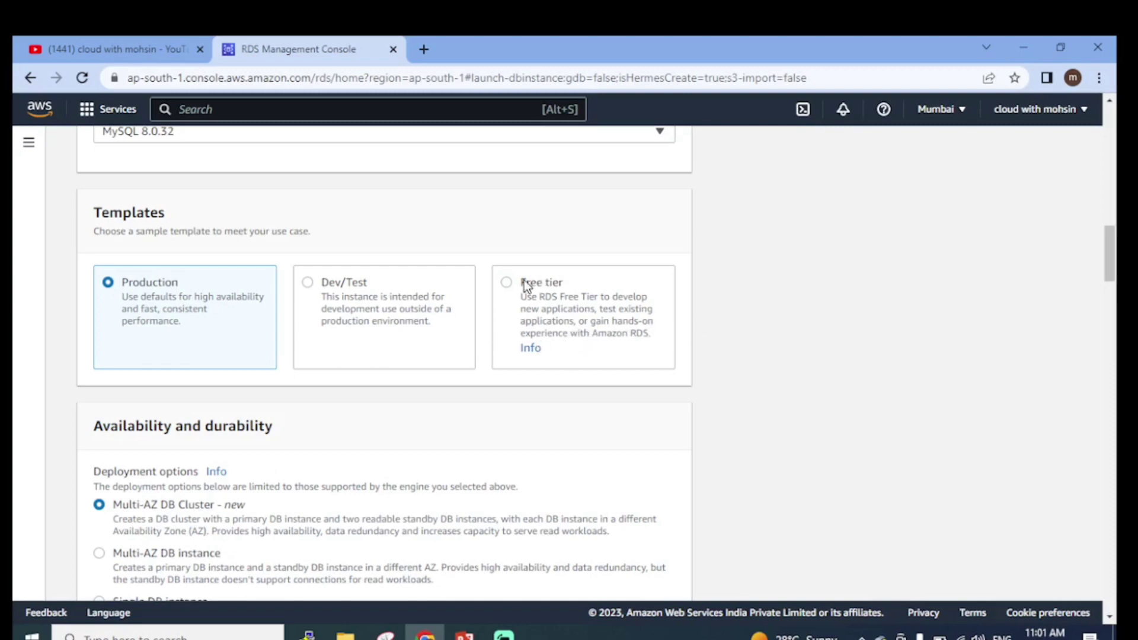
# Choose the Free tier template after trying Dev/Test, leaving deployment as Single DB instance
pyautogui.scroll(-1, 515, 290)
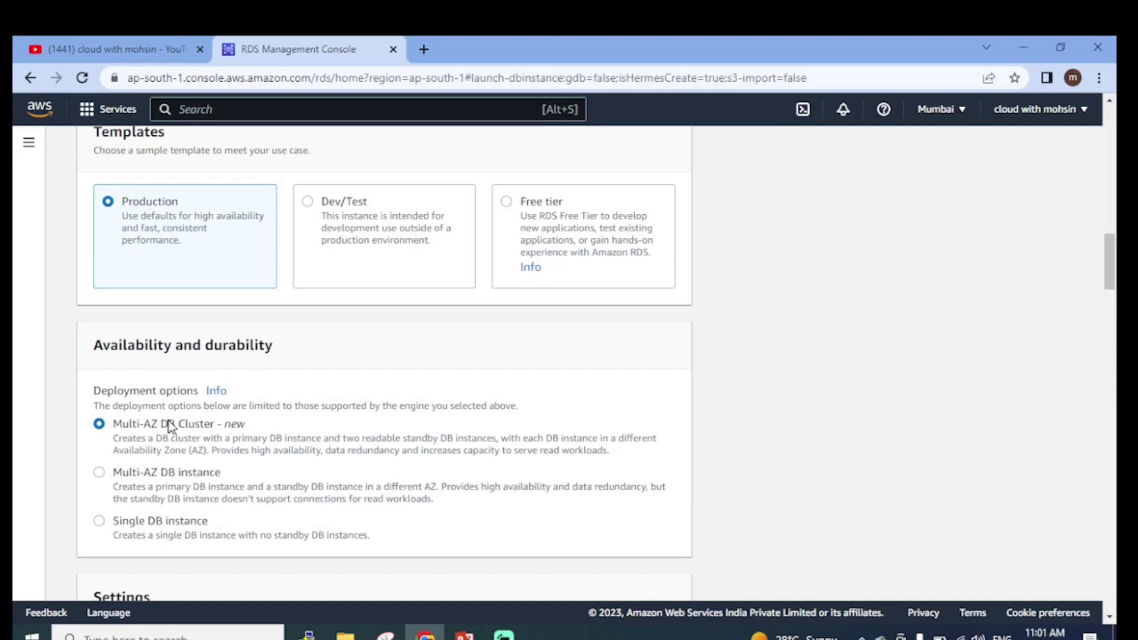
pyautogui.click(309, 202)
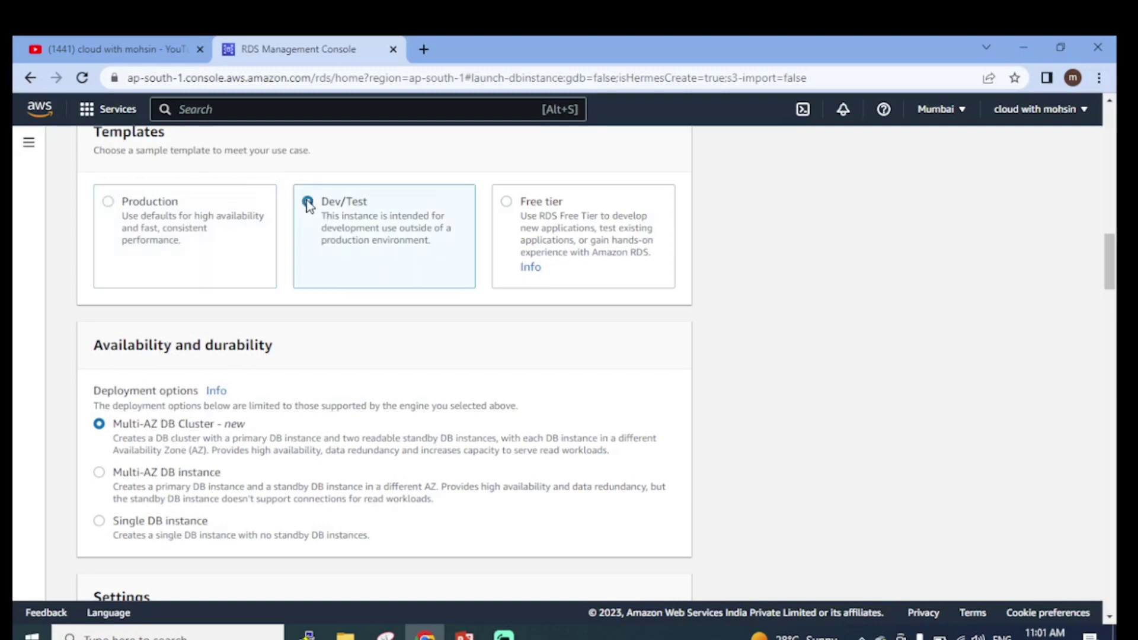
pyautogui.click(506, 204)
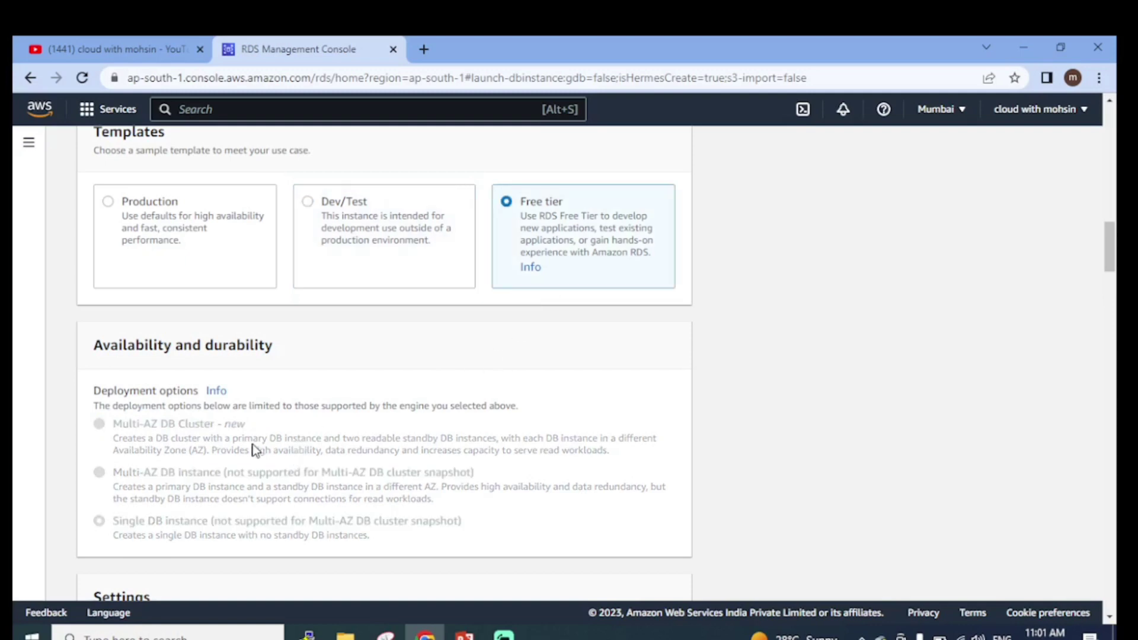
pyautogui.scroll(-3, 256, 439)
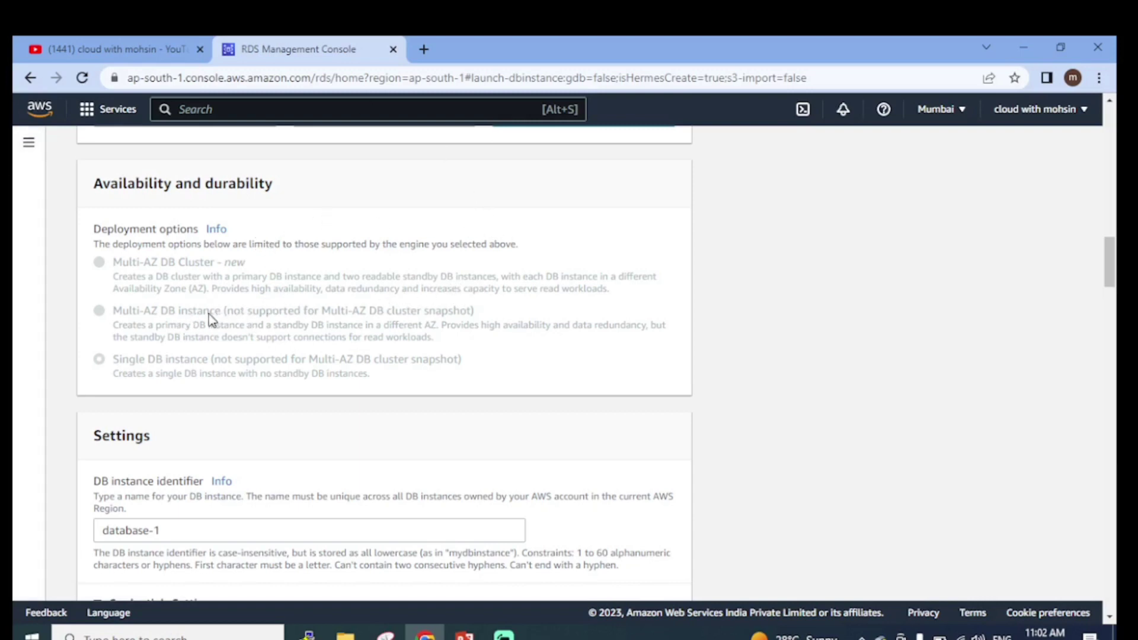
# Replace the DB instance identifier database-1 with inventory, keeping admin as master username
pyautogui.scroll(-1, 278, 312)
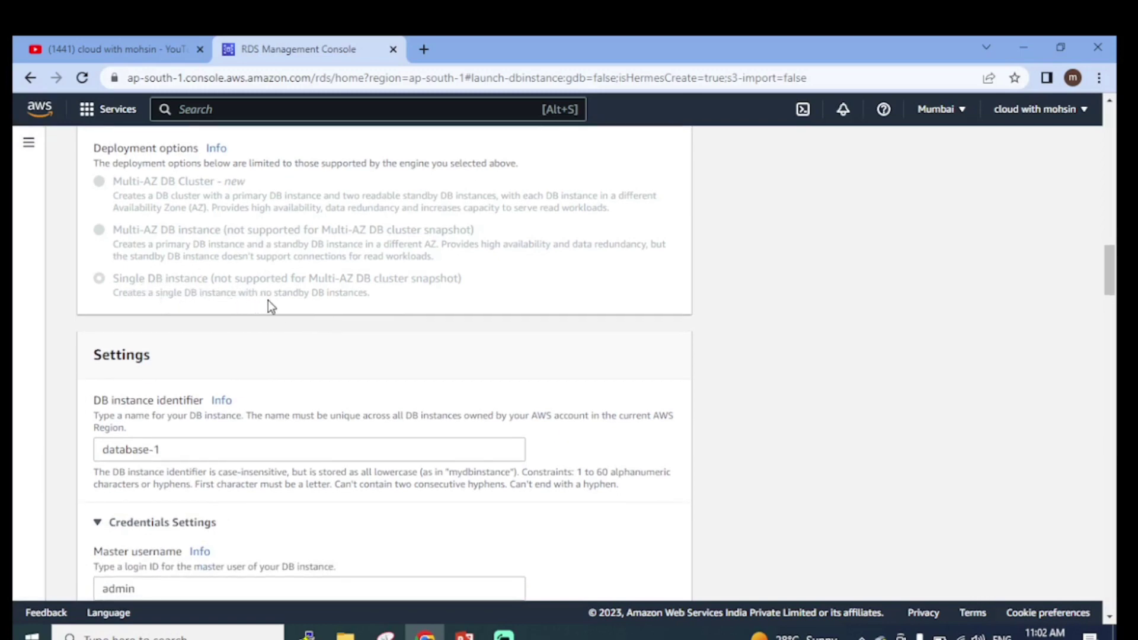
pyautogui.scroll(-2, 364, 302)
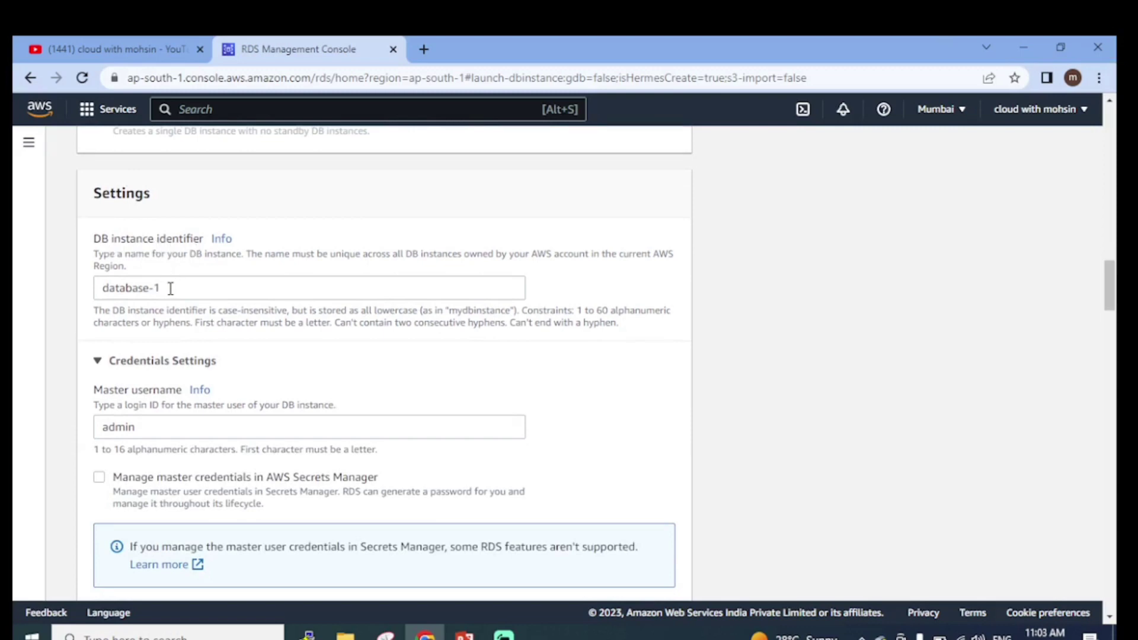
pyautogui.moveTo(189, 289); pyautogui.dragTo(15, 312)
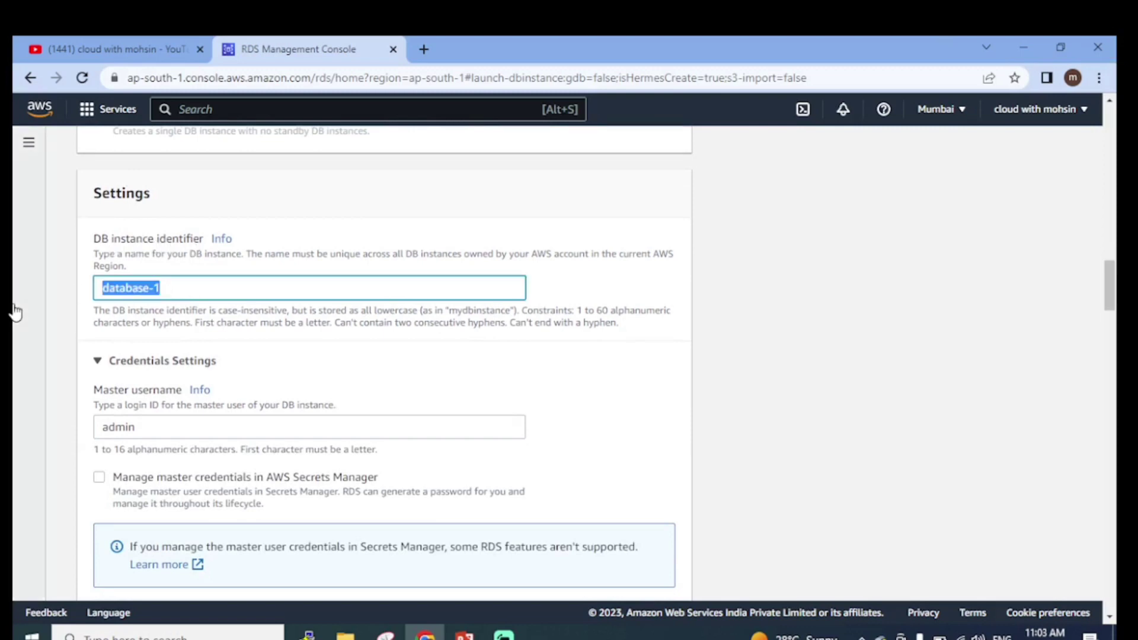
pyautogui.write('i')
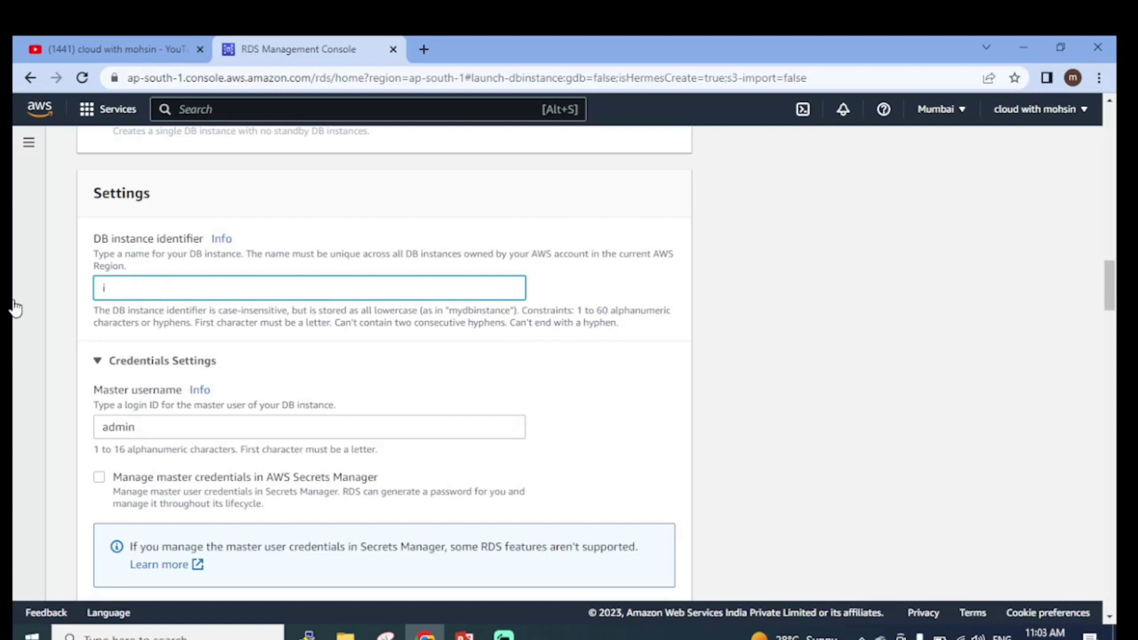
pyautogui.write('bnve')
pyautogui.write('ntiry')
pyautogui.click(162, 310)
pyautogui.scroll(-1, 141, 263)
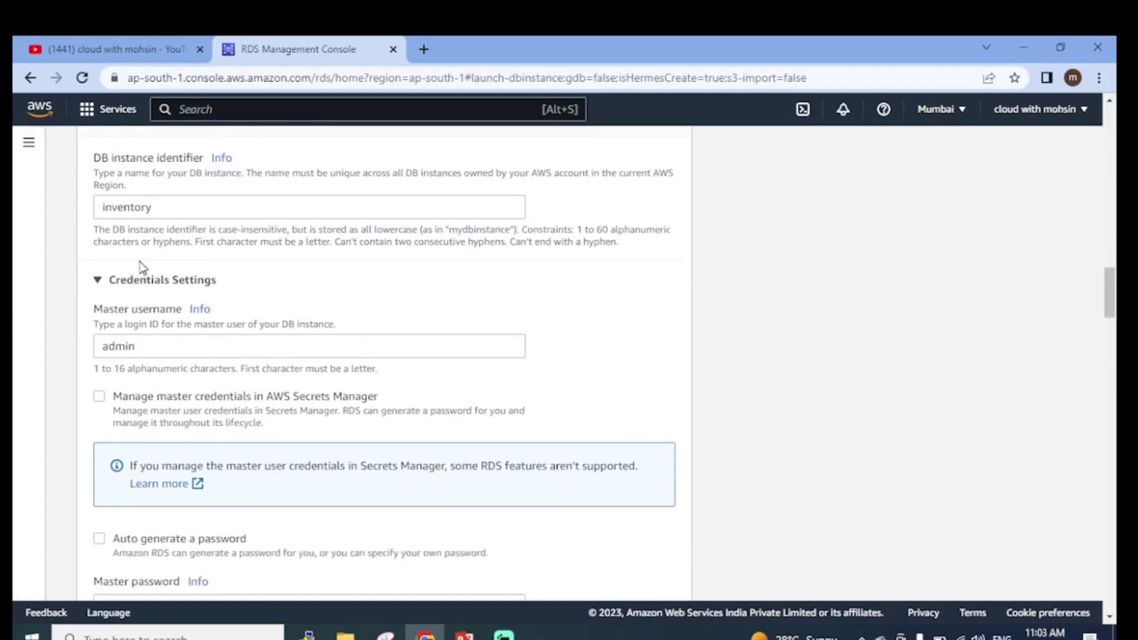
pyautogui.scroll(-1, 147, 267)
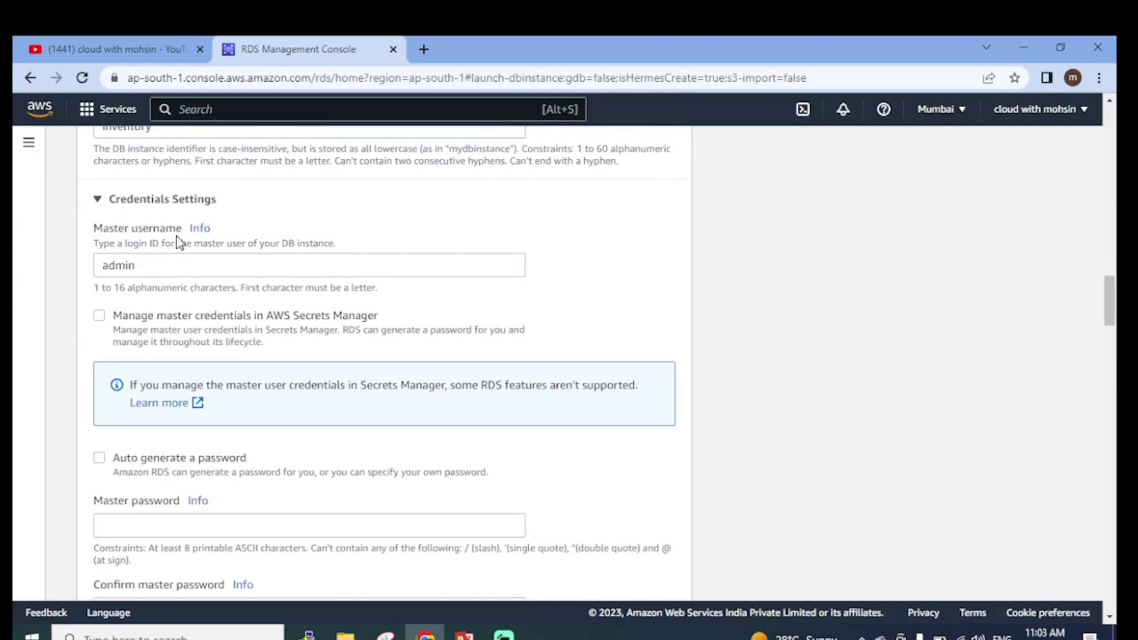
pyautogui.scroll(-1, 130, 241)
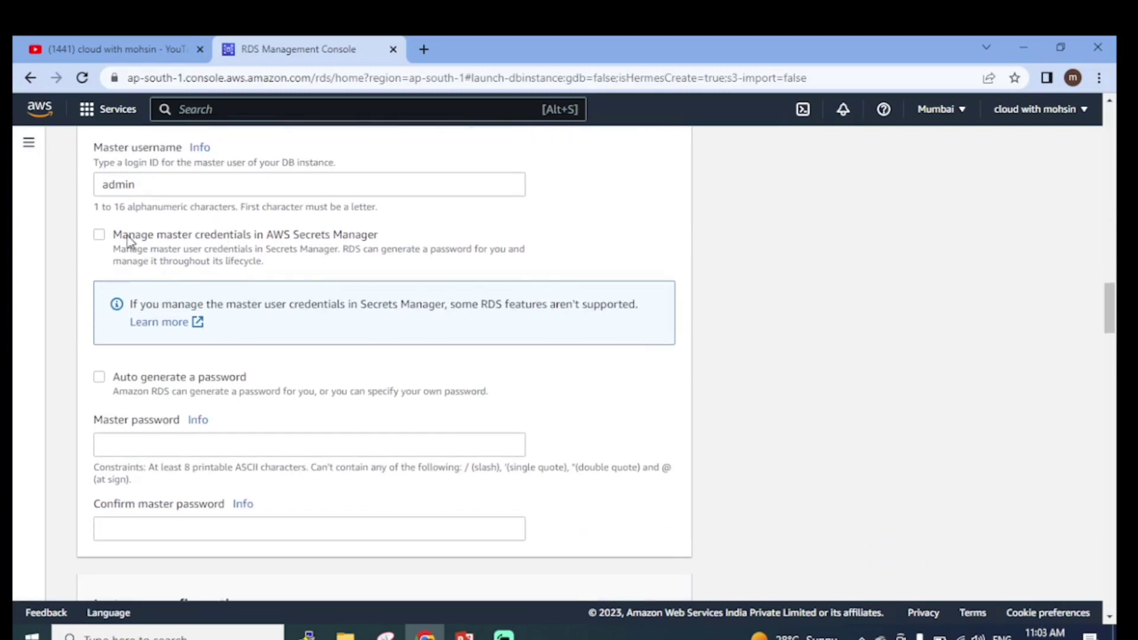
pyautogui.scroll(-1, 172, 415)
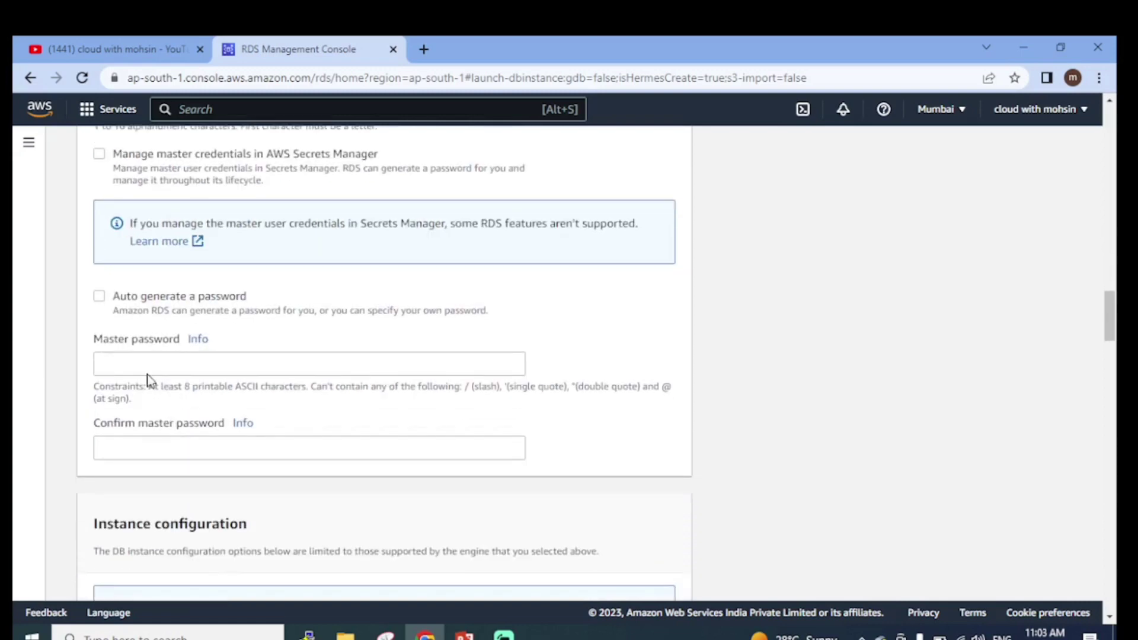
pyautogui.scroll(2, 149, 355)
pyautogui.scroll(-2, 190, 361)
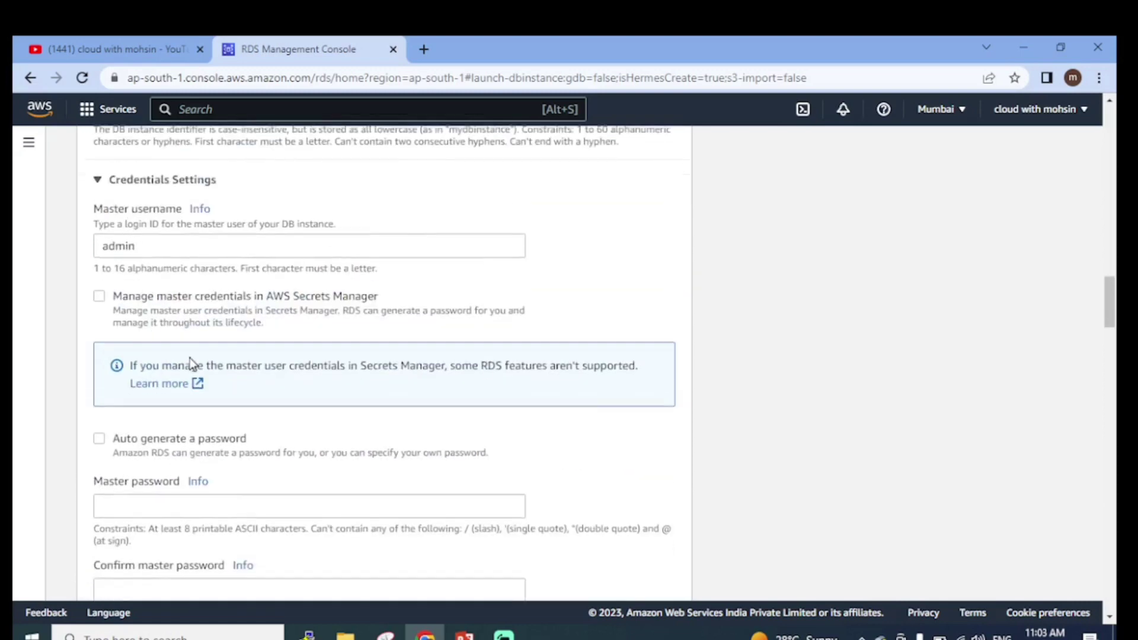
# Type the admin master password and retype it in Confirm master password
pyautogui.click(178, 370)
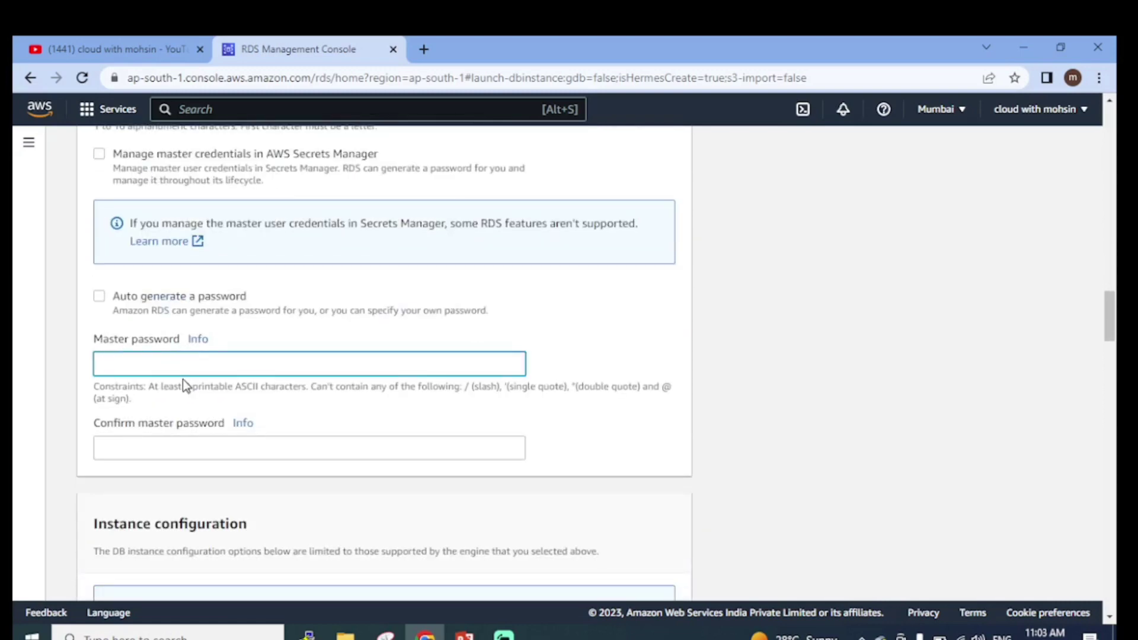
pyautogui.write('admin1234567')
pyautogui.scroll(-3, 166, 450)
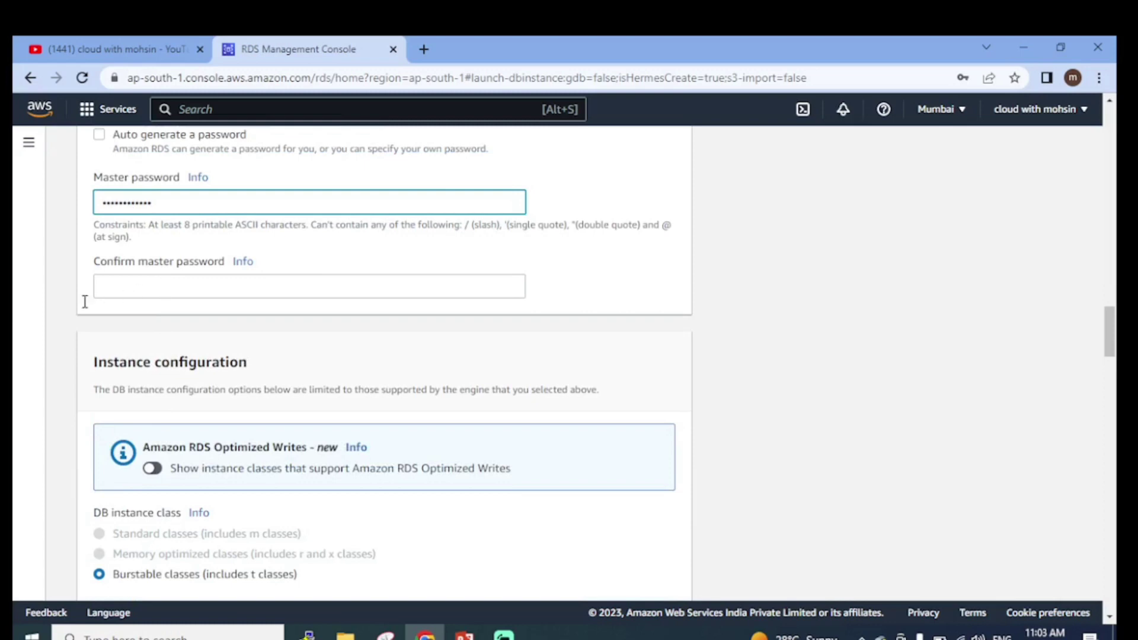
pyautogui.press('Tab')
pyautogui.write('adm')
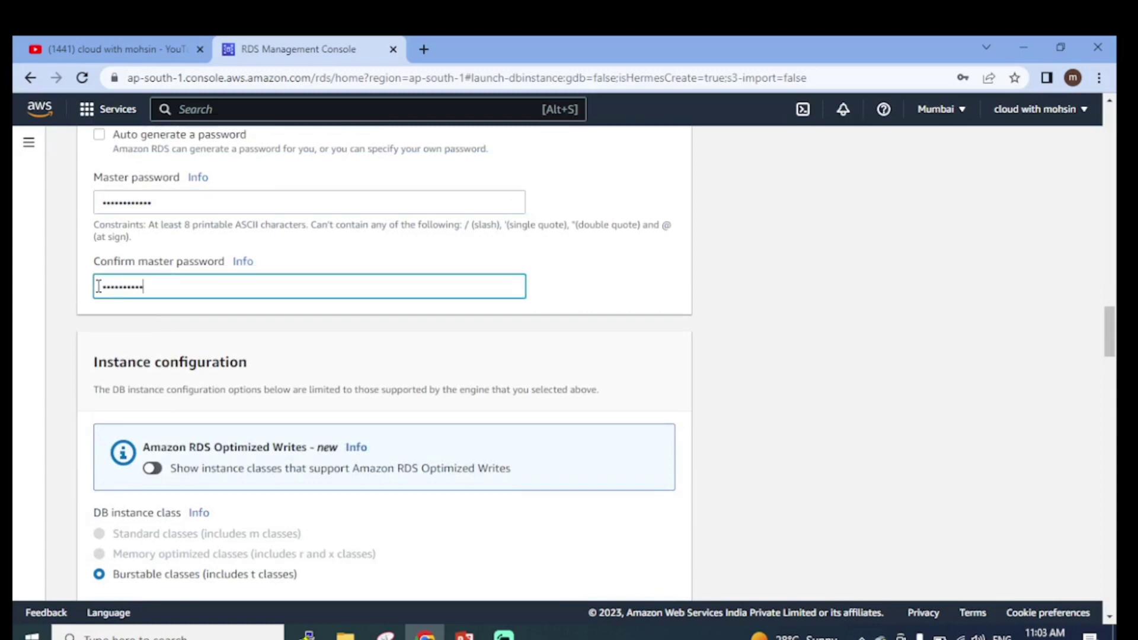
pyautogui.scroll(-3, 97, 326)
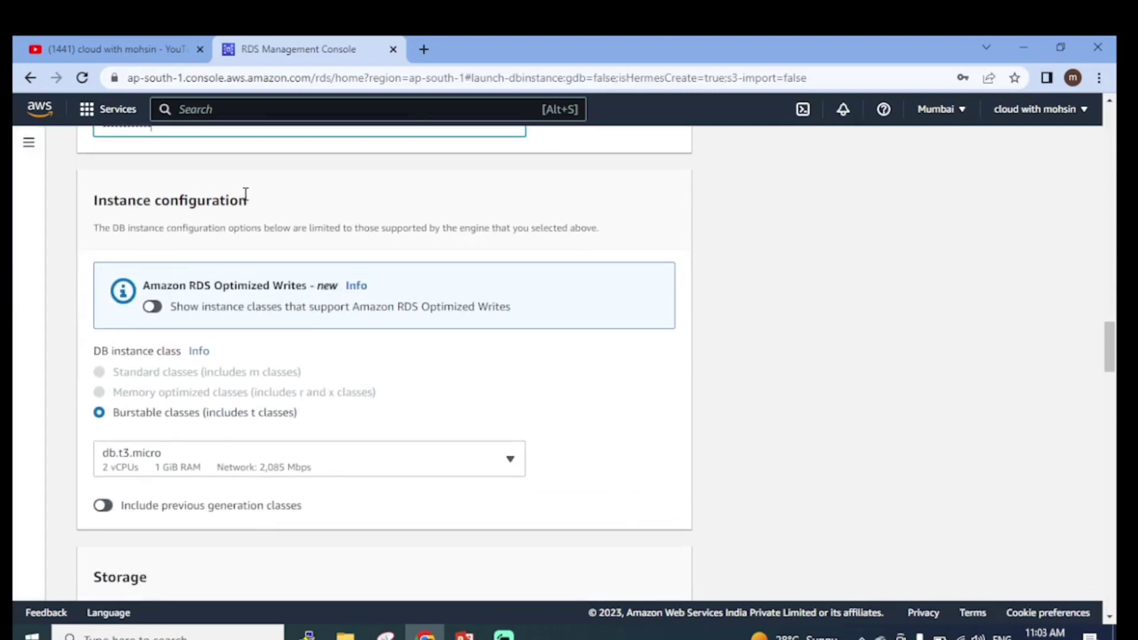
pyautogui.scroll(-3, 272, 256)
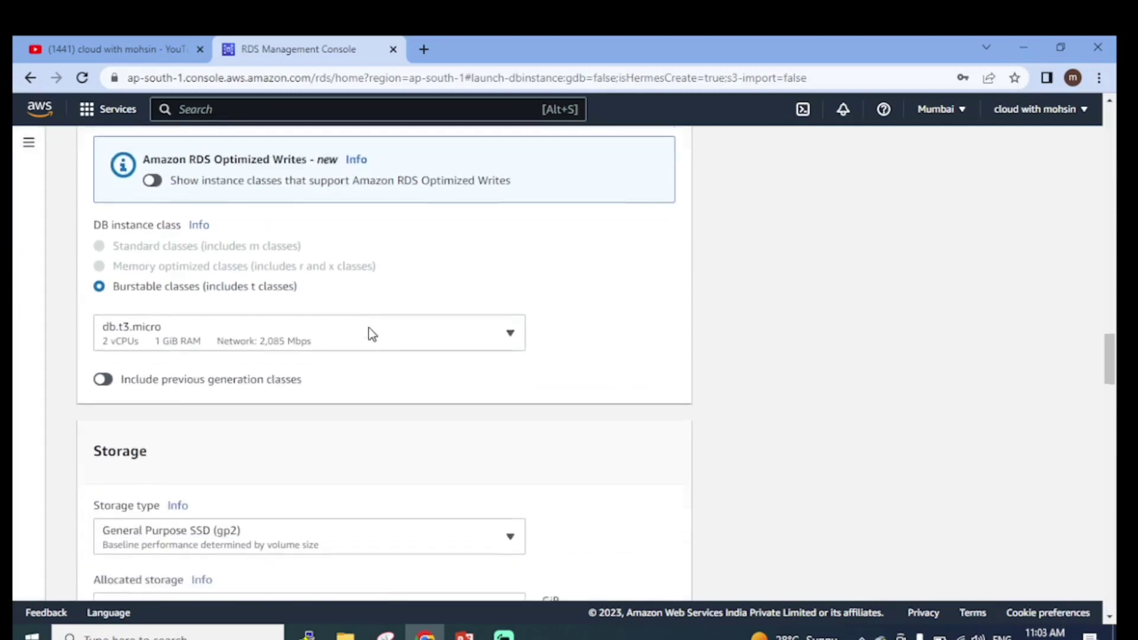
pyautogui.scroll(-1, 369, 329)
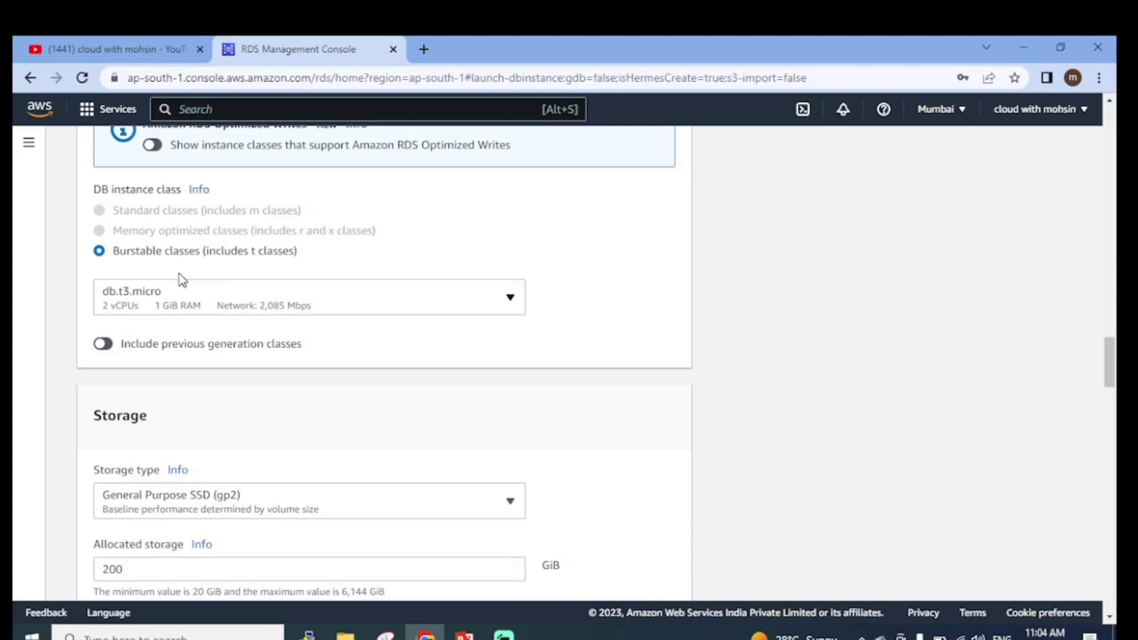
pyautogui.click(144, 301)
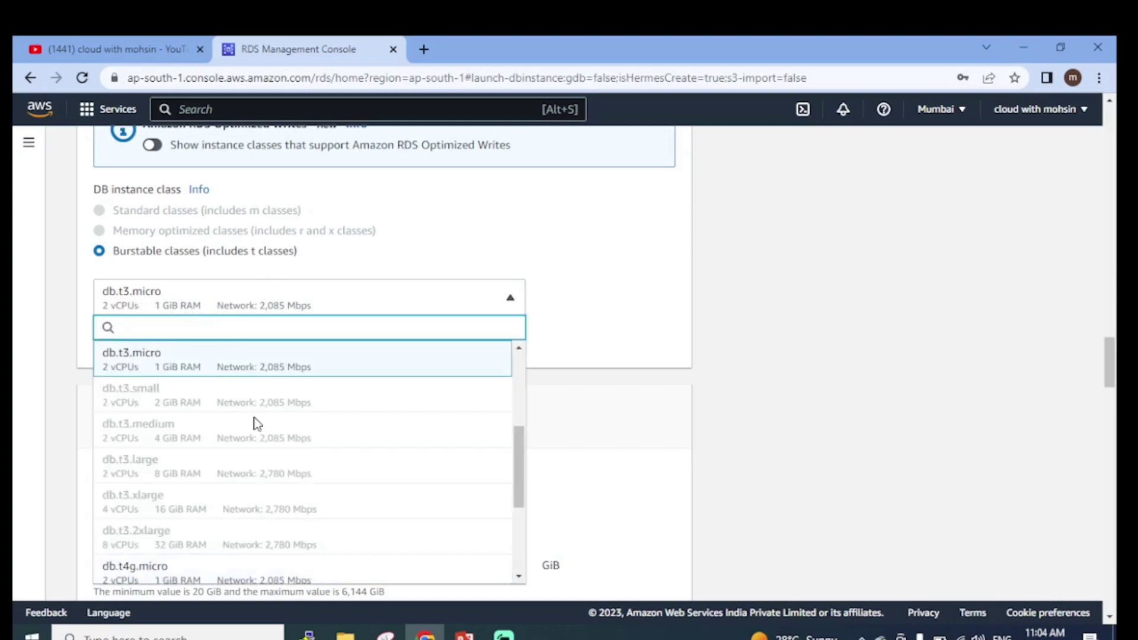
pyautogui.scroll(-3, 270, 469)
pyautogui.scroll(-3, 177, 412)
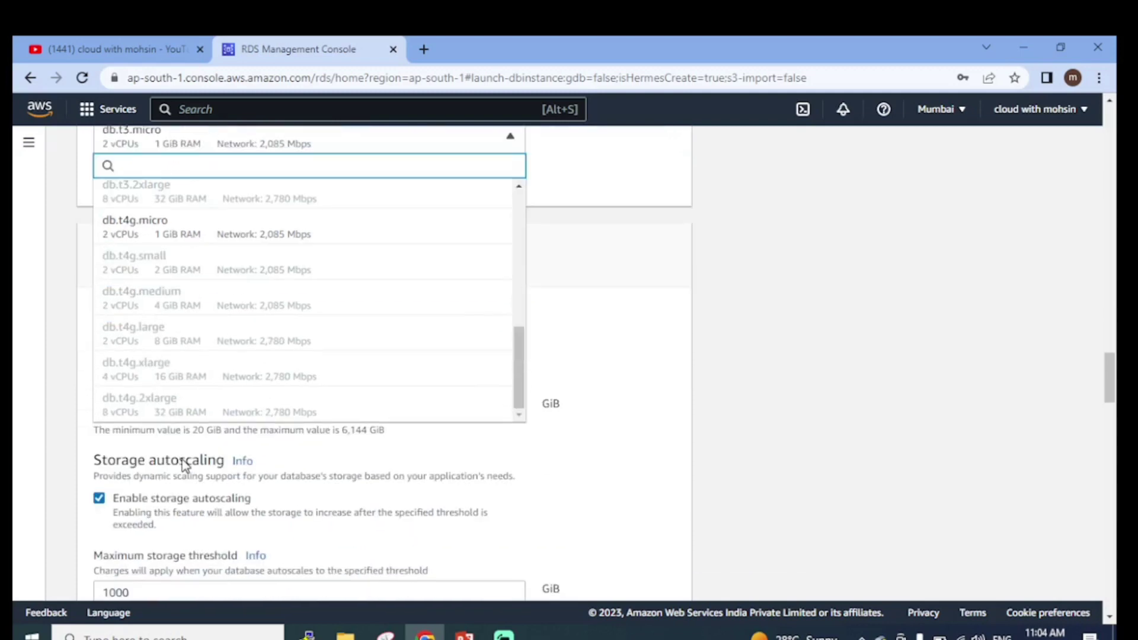
pyautogui.scroll(5, 181, 320)
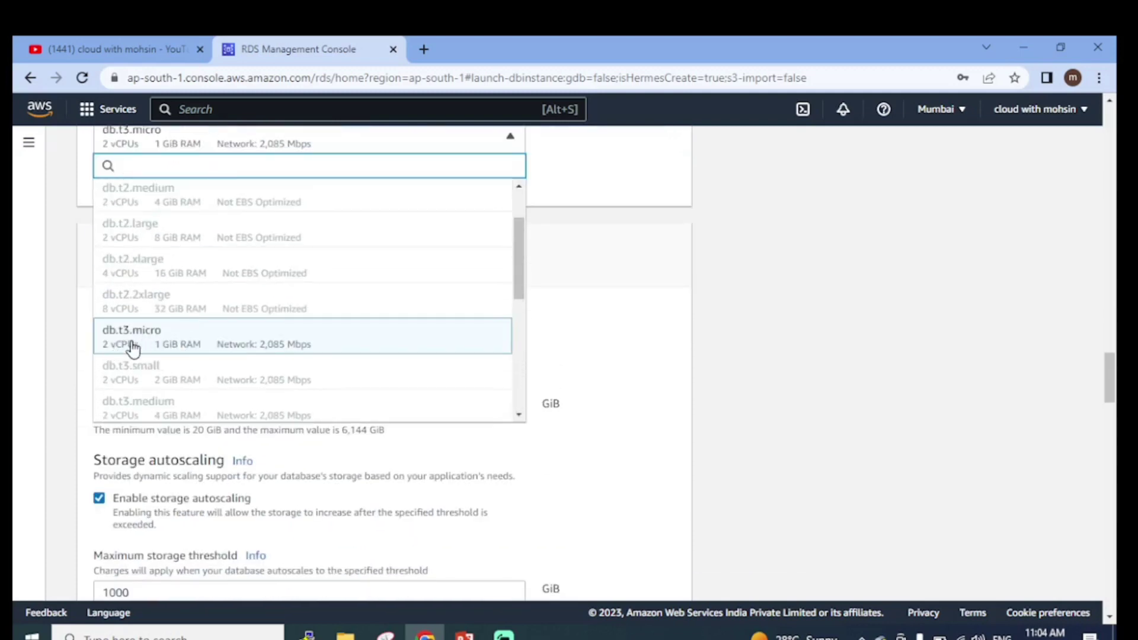
pyautogui.scroll(-4, 189, 350)
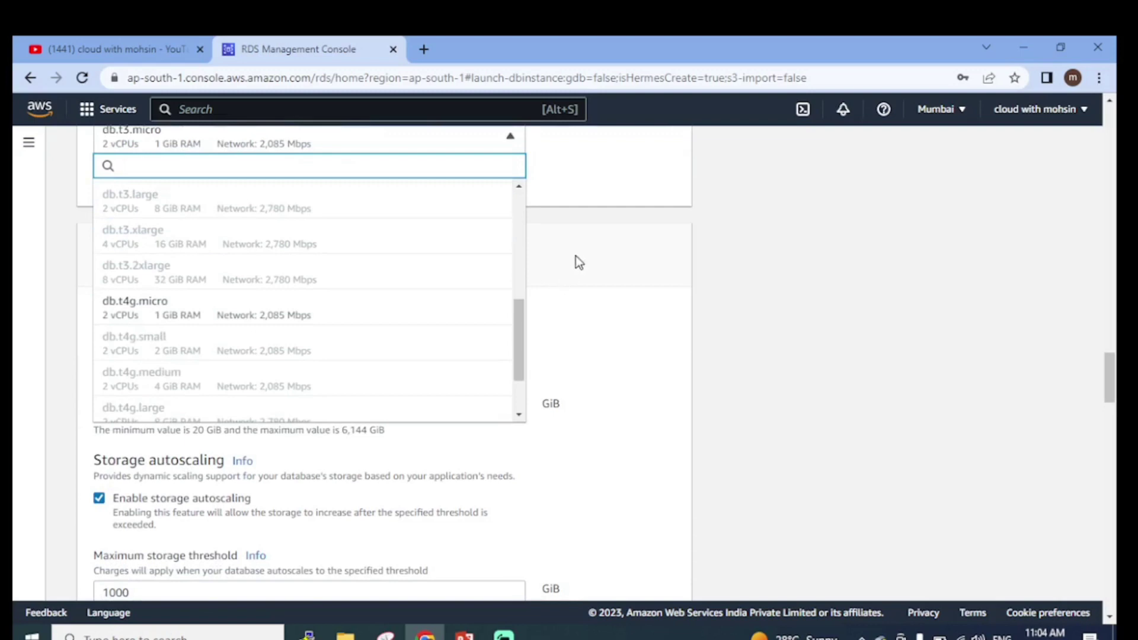
pyautogui.click(627, 319)
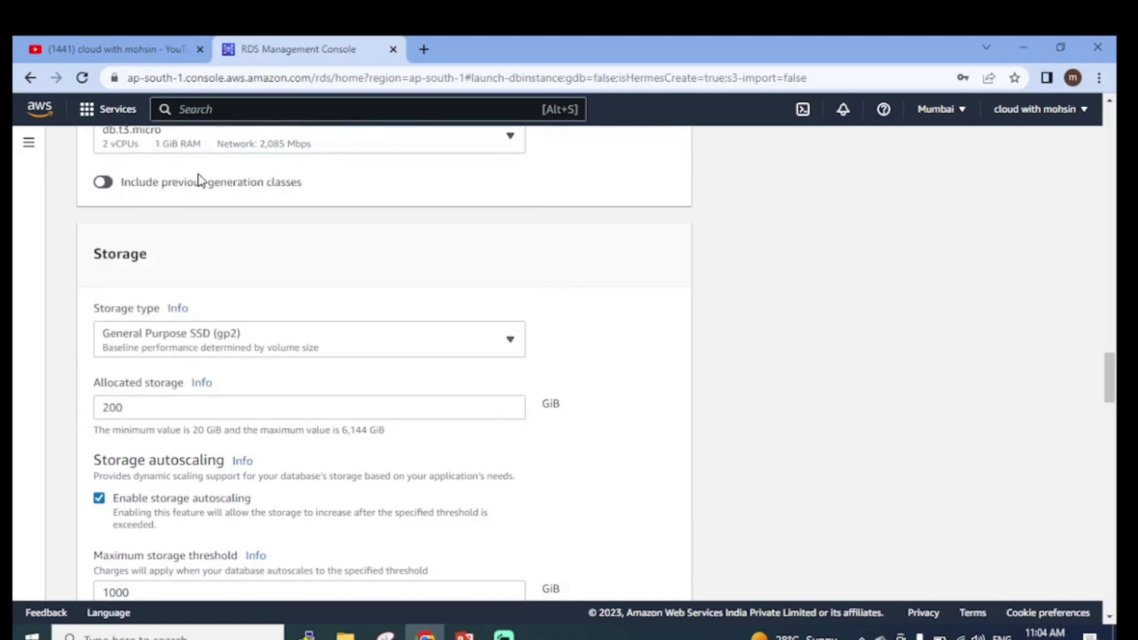
# Keep General Purpose SSD (gp2) as storage type and set allocated storage to 20 GiB
pyautogui.scroll(-3, 219, 207)
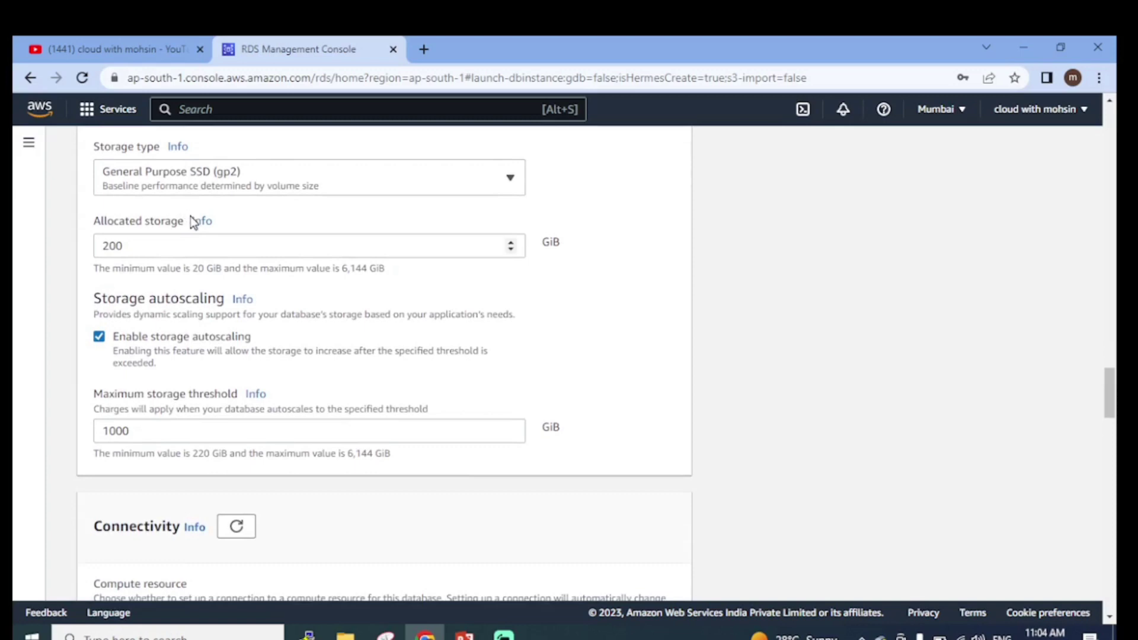
pyautogui.scroll(1, 190, 217)
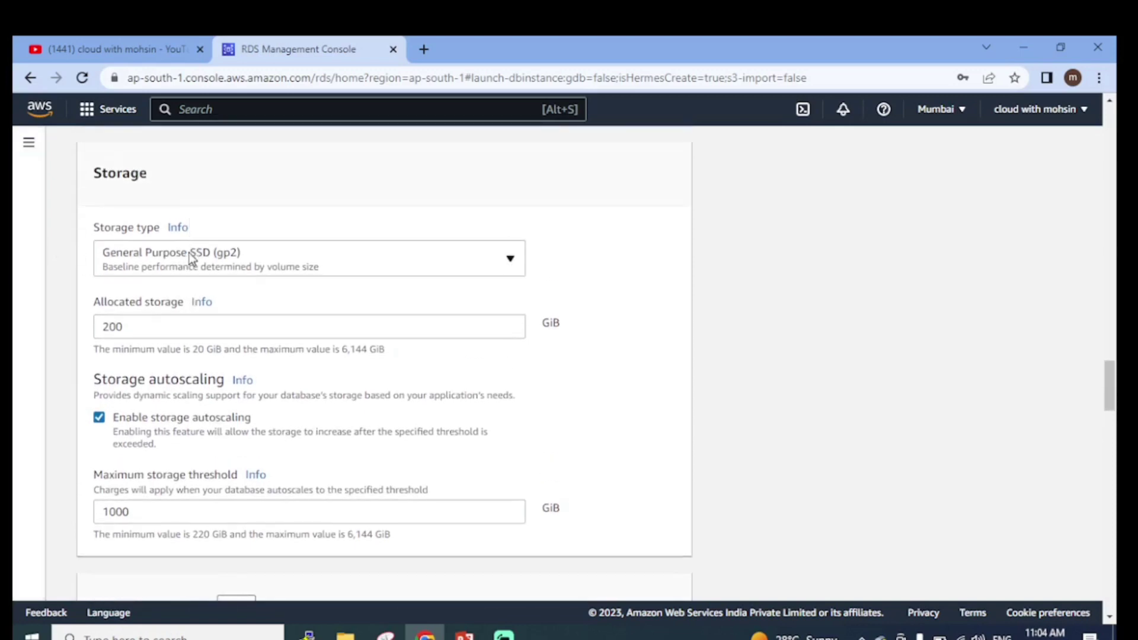
pyautogui.click(265, 261)
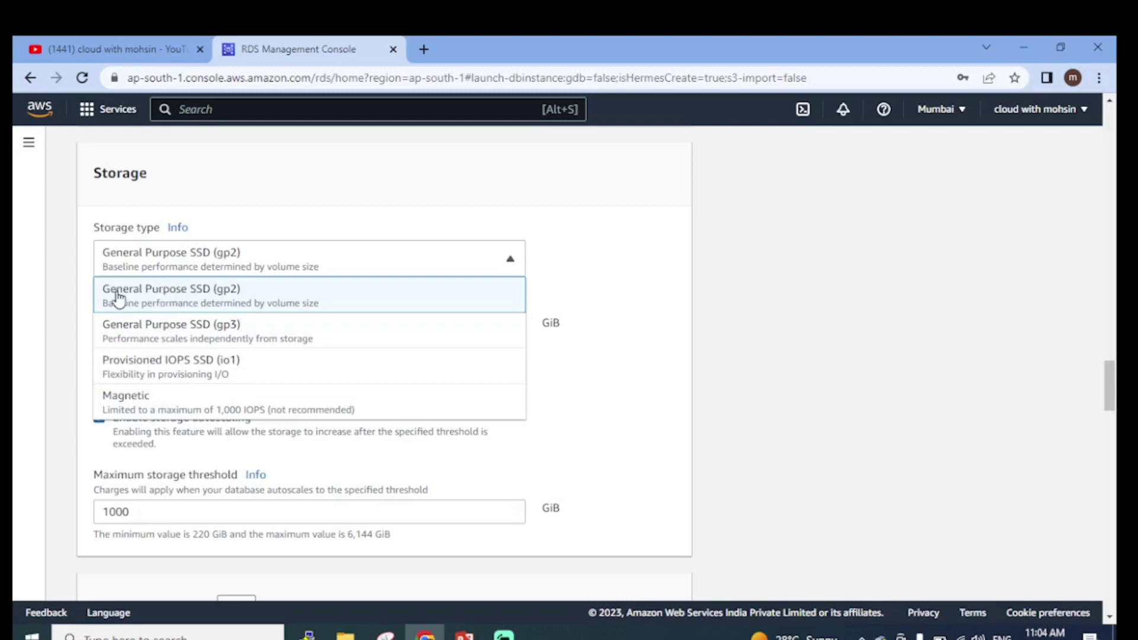
pyautogui.click(218, 303)
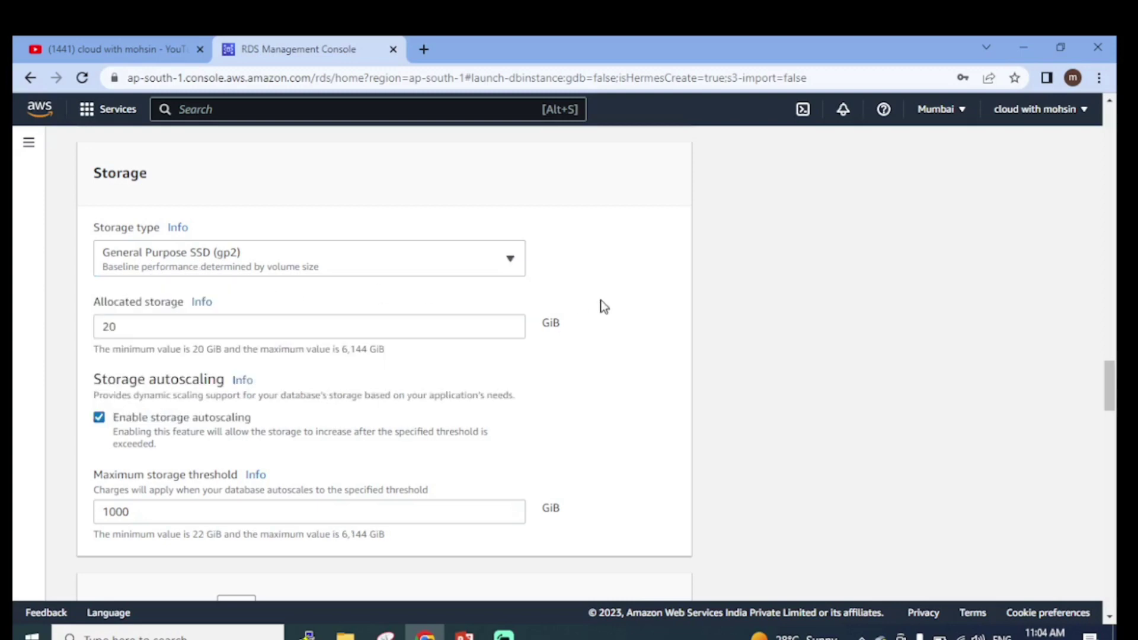
pyautogui.scroll(-1, 178, 315)
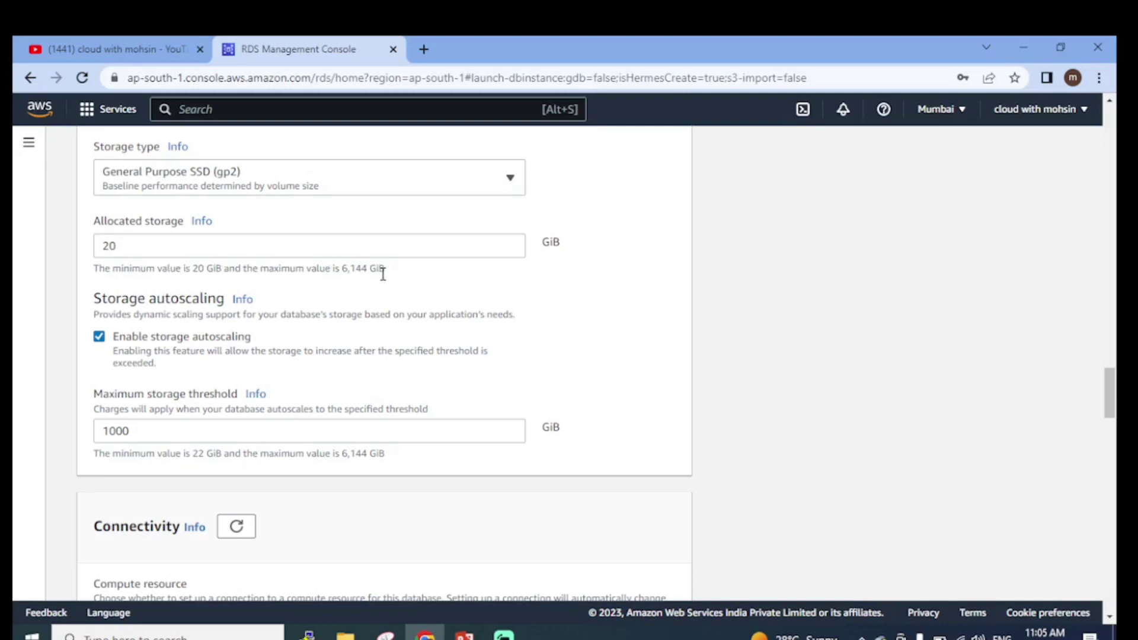
pyautogui.click(134, 247)
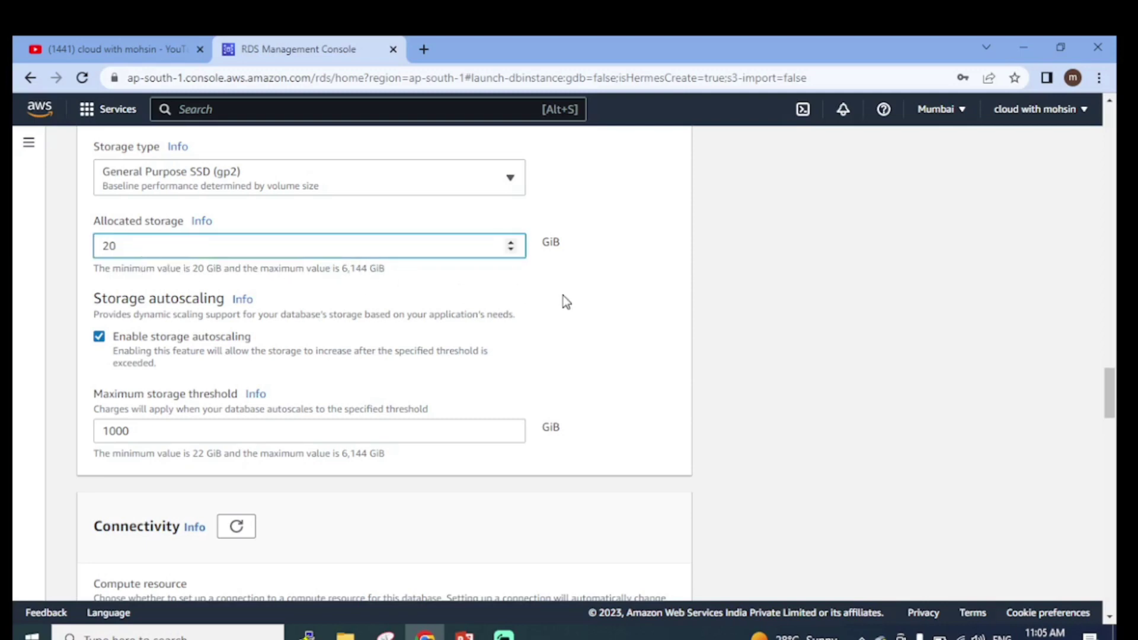
pyautogui.scroll(-2, 563, 302)
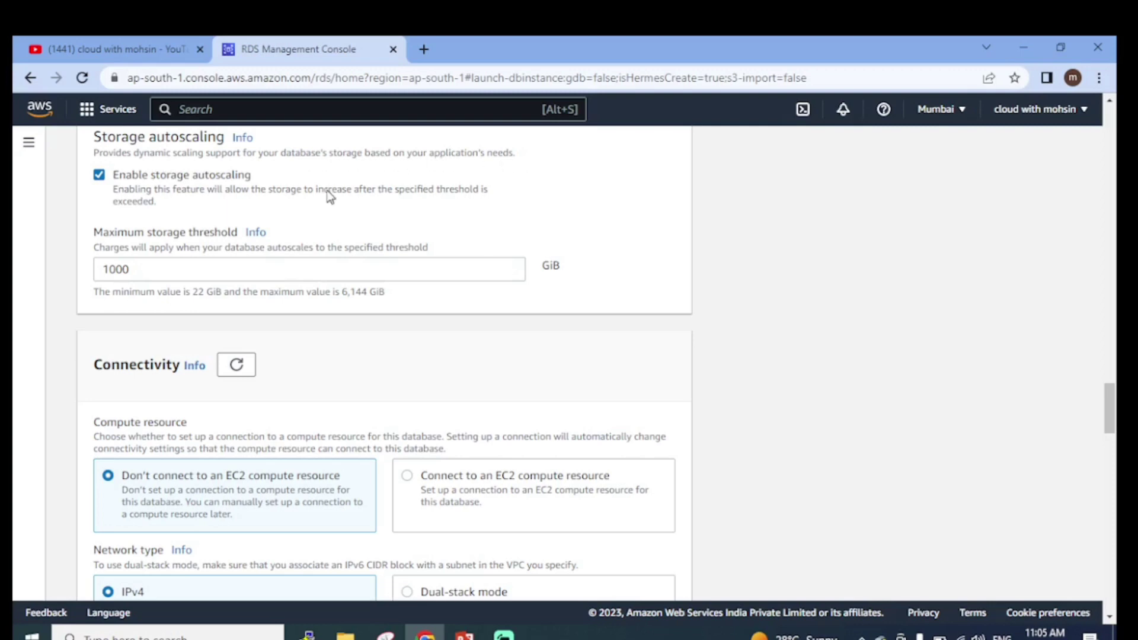
# Uncheck Enable storage autoscaling in the Storage section
pyautogui.scroll(2, 291, 211)
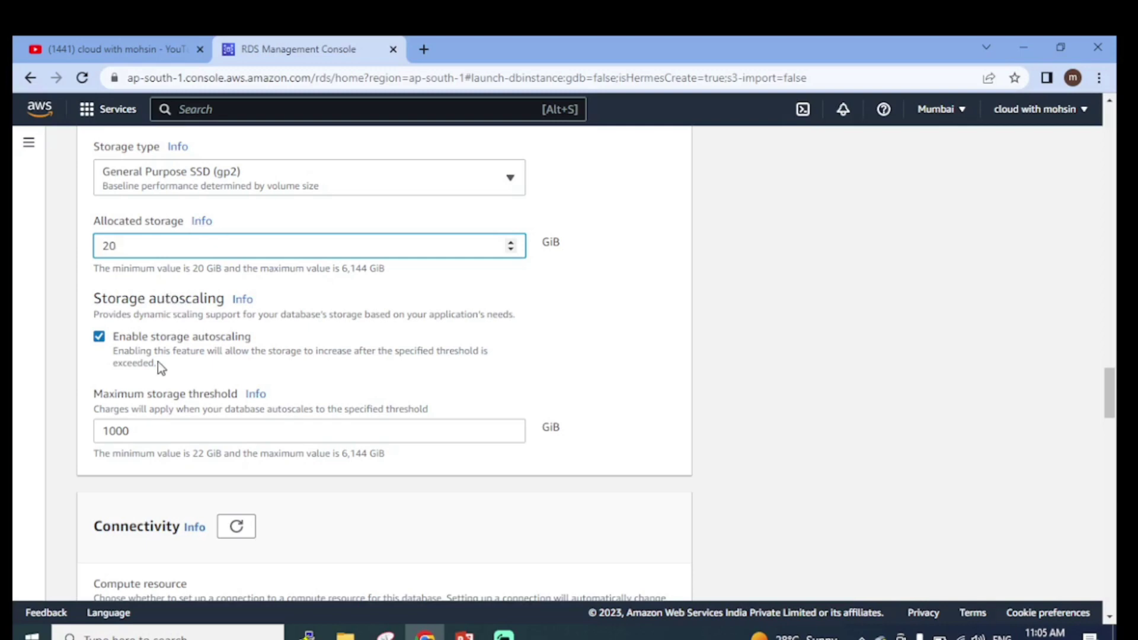
pyautogui.click(99, 337)
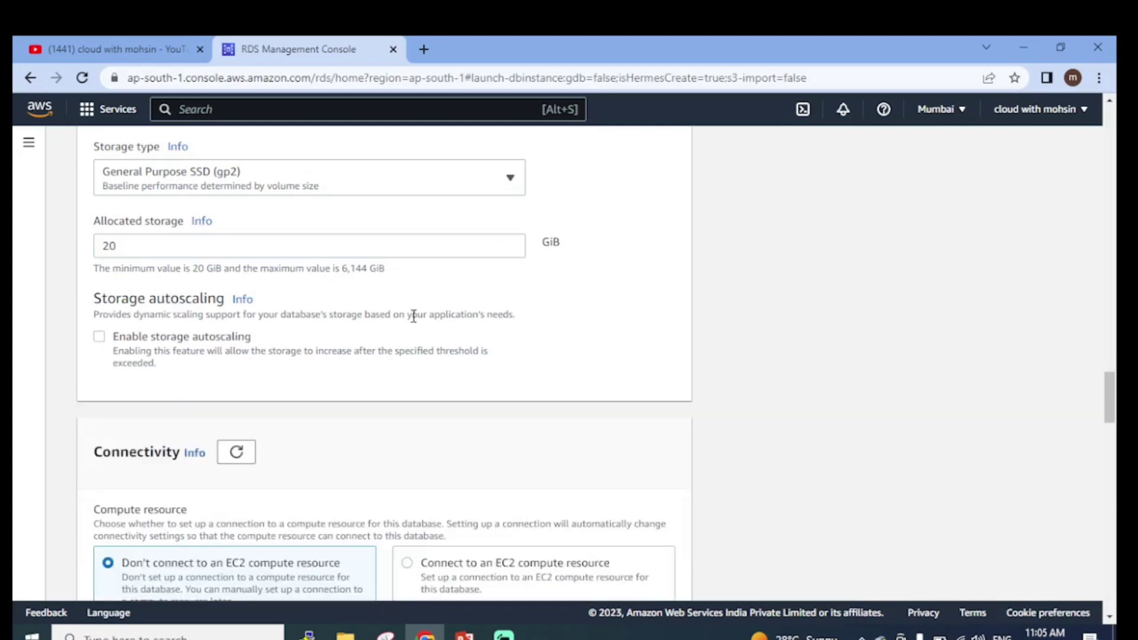
pyautogui.scroll(-3, 305, 343)
pyautogui.scroll(-3, 305, 343)
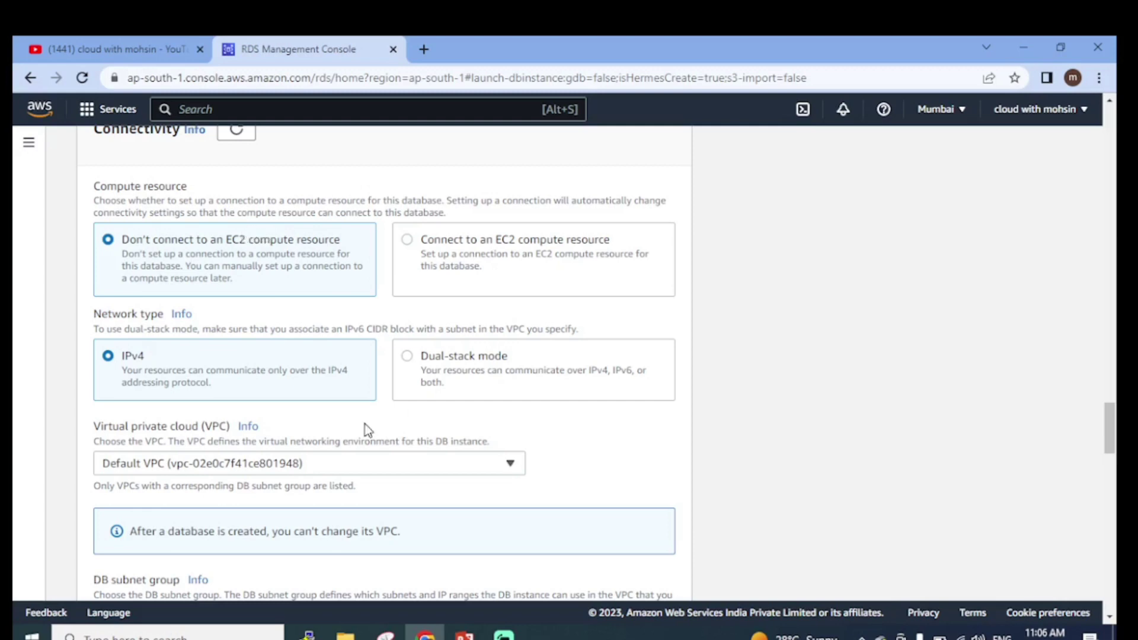
pyautogui.scroll(-1, 190, 425)
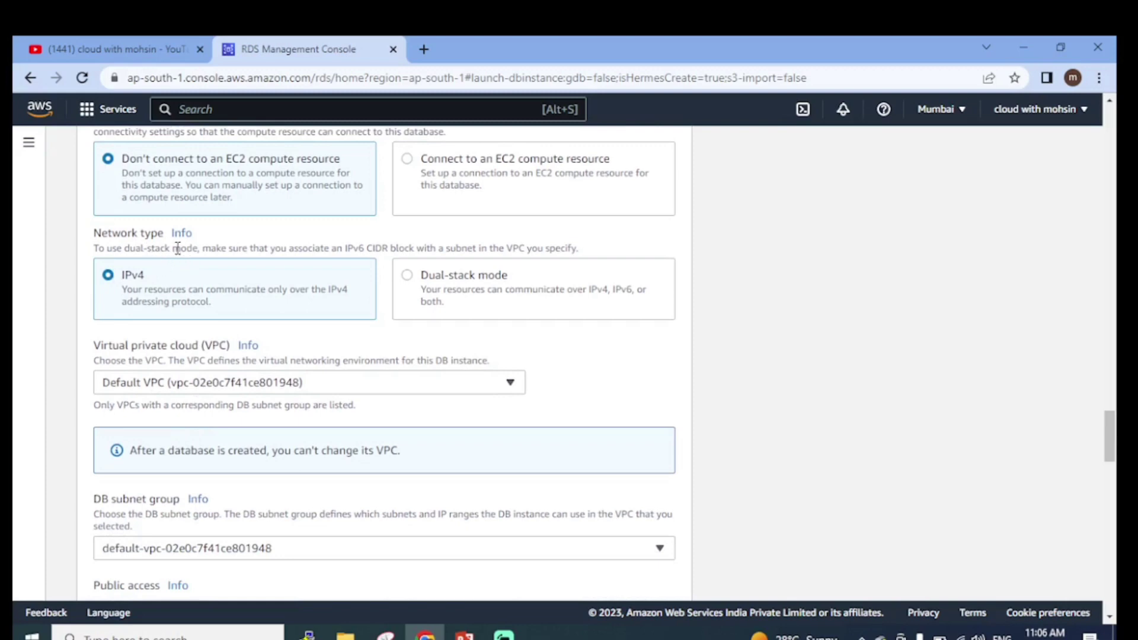
pyautogui.scroll(-1, 224, 267)
pyautogui.scroll(-1, 296, 285)
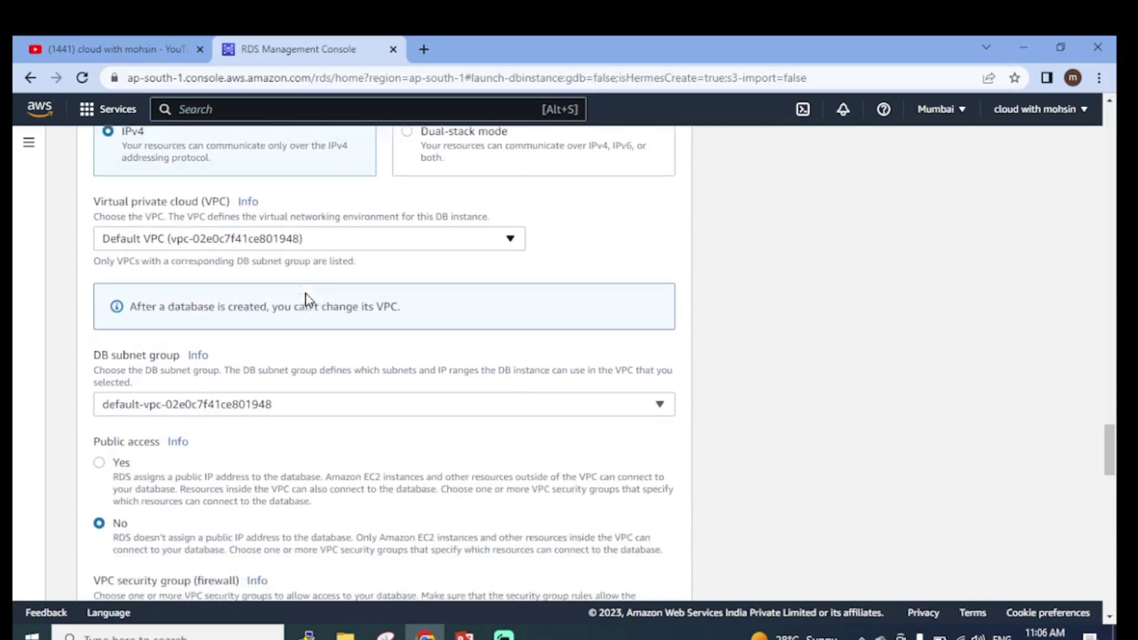
pyautogui.moveTo(90, 186); pyautogui.dragTo(284, 185)
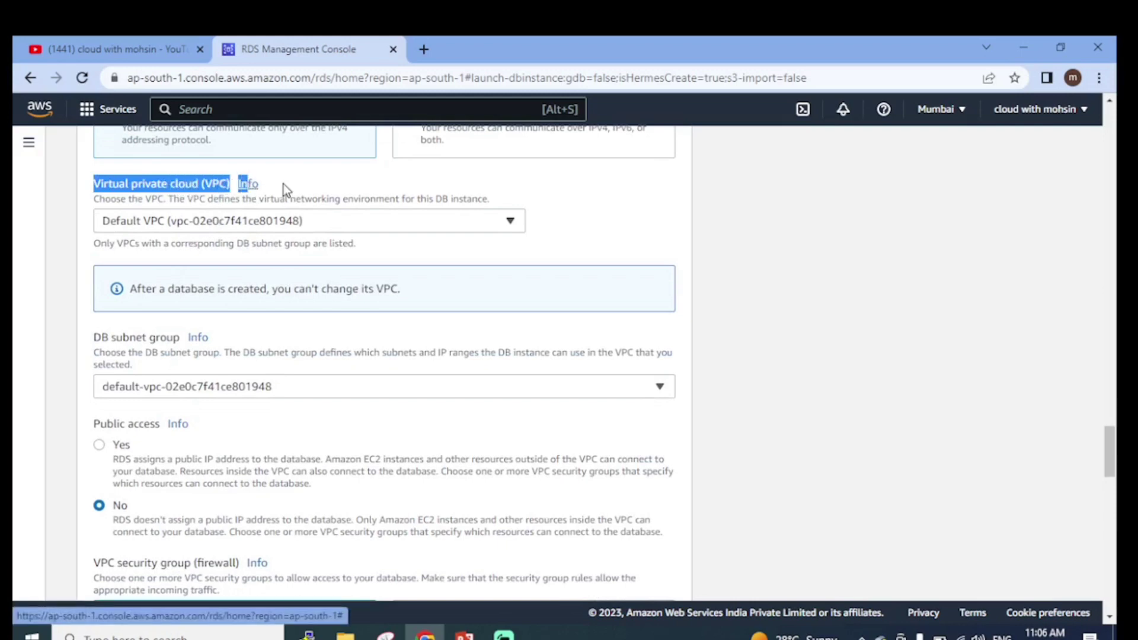
pyautogui.click(399, 223)
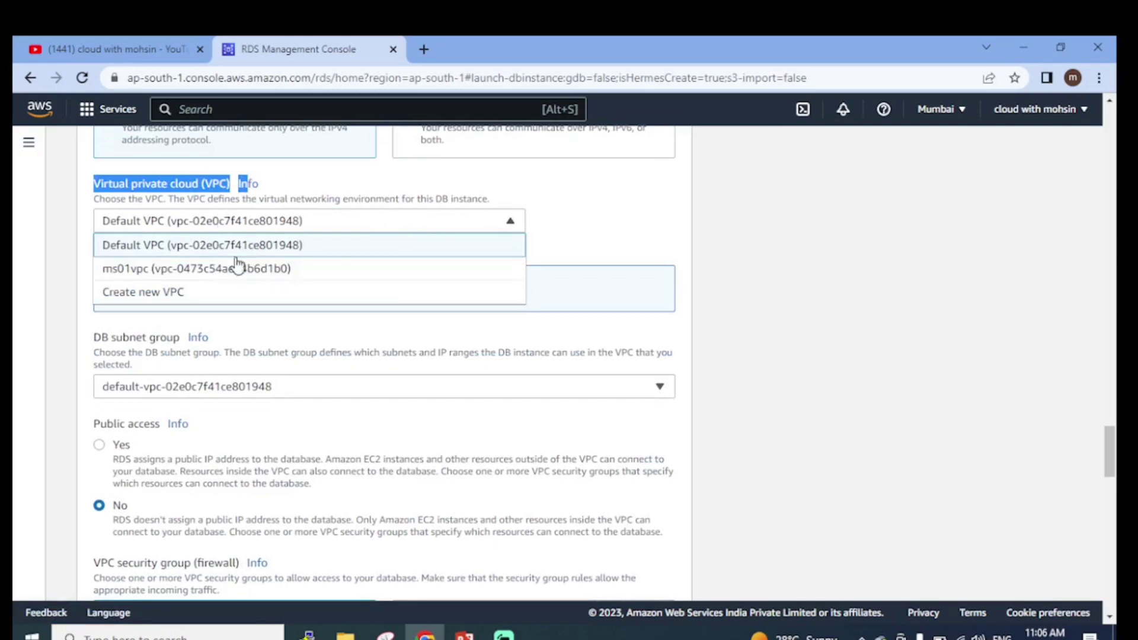
pyautogui.click(274, 244)
pyautogui.click(565, 231)
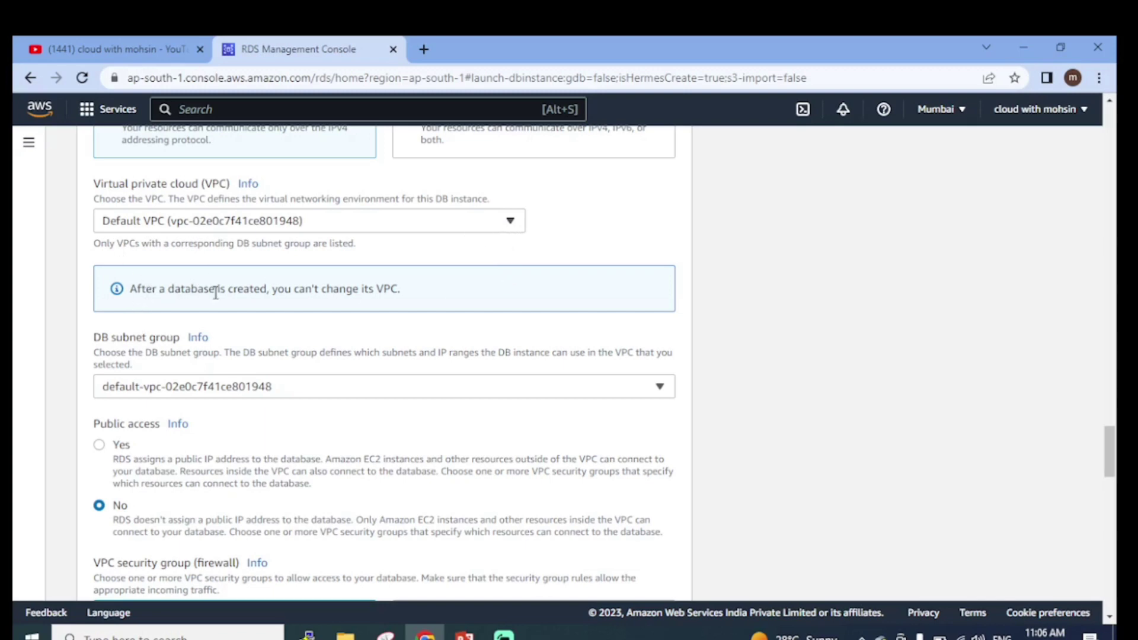
pyautogui.moveTo(226, 289); pyautogui.dragTo(407, 296)
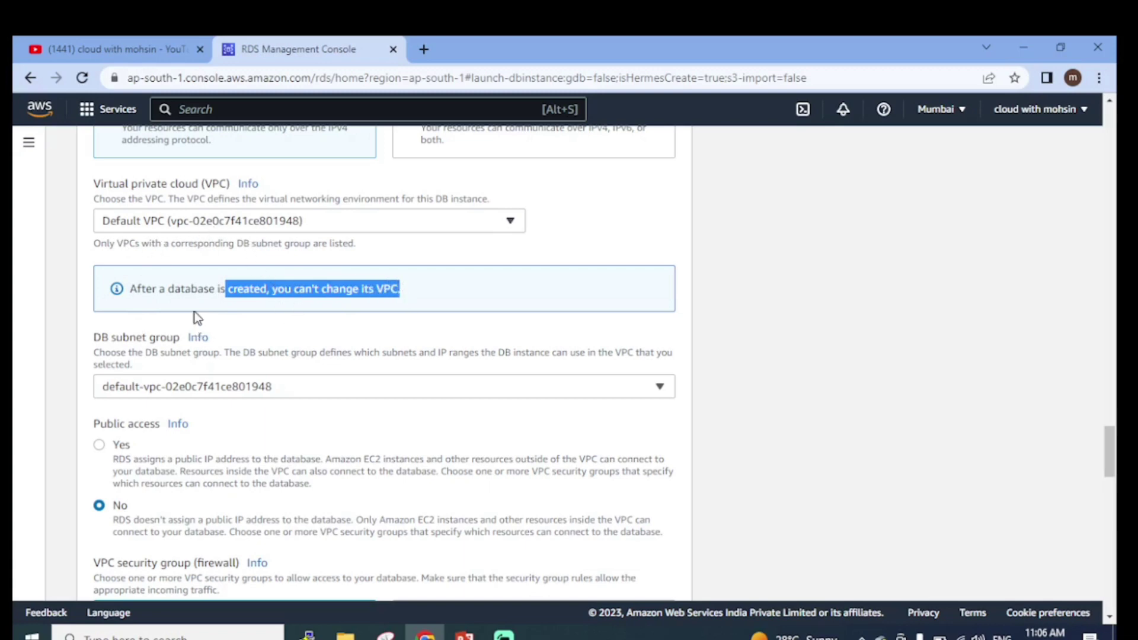
pyautogui.scroll(-1, 178, 332)
pyautogui.scroll(-1, 176, 308)
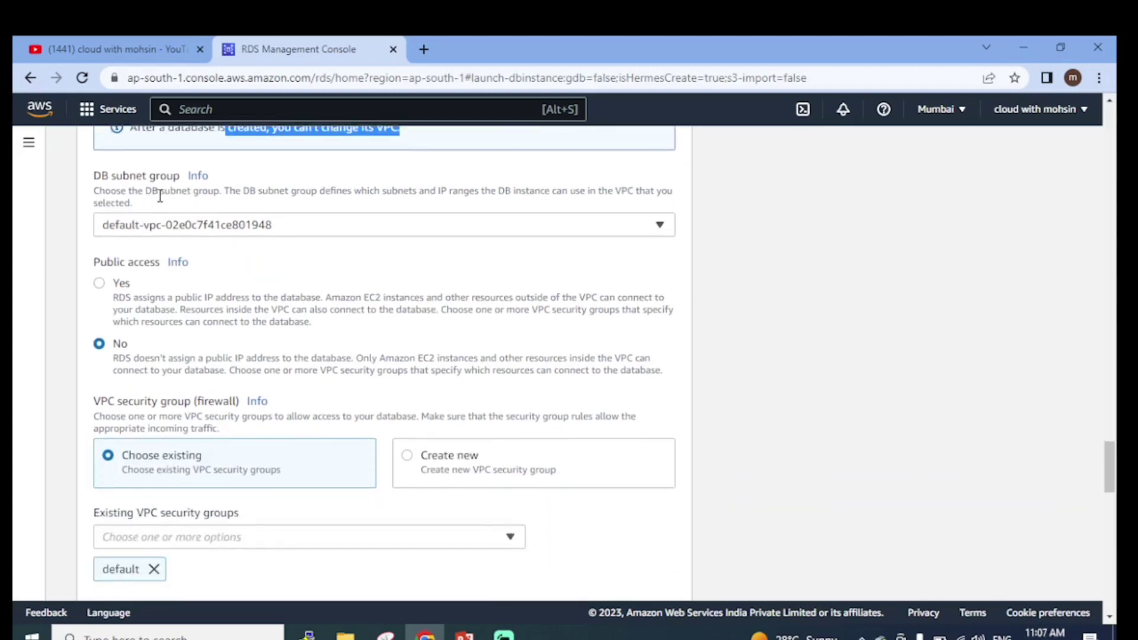
pyautogui.moveTo(102, 178); pyautogui.dragTo(181, 178)
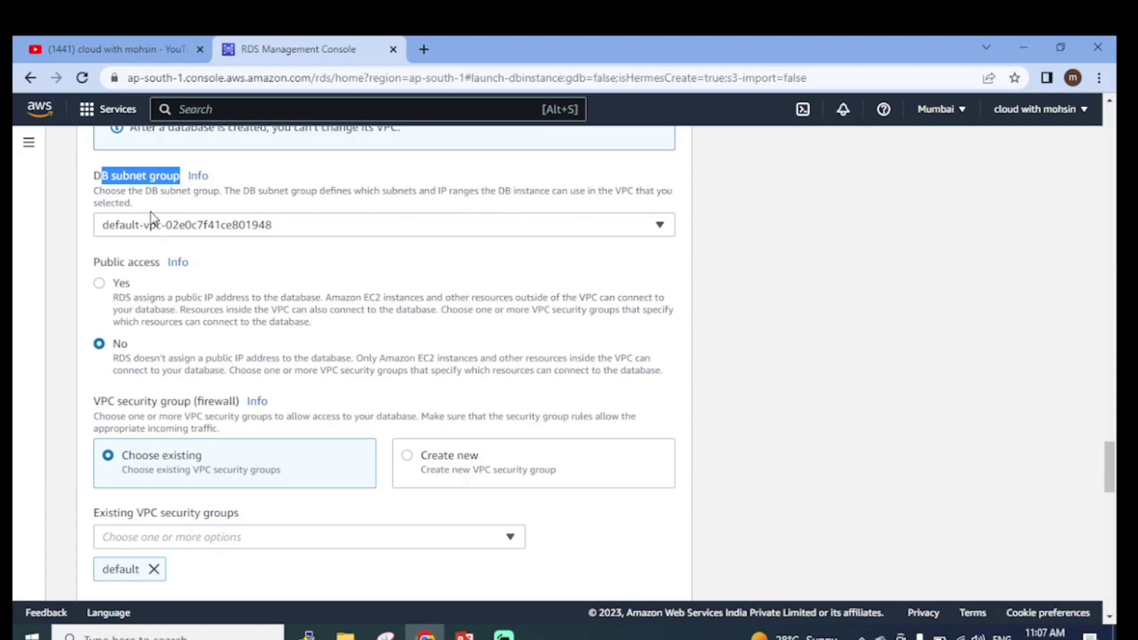
pyautogui.click(165, 190)
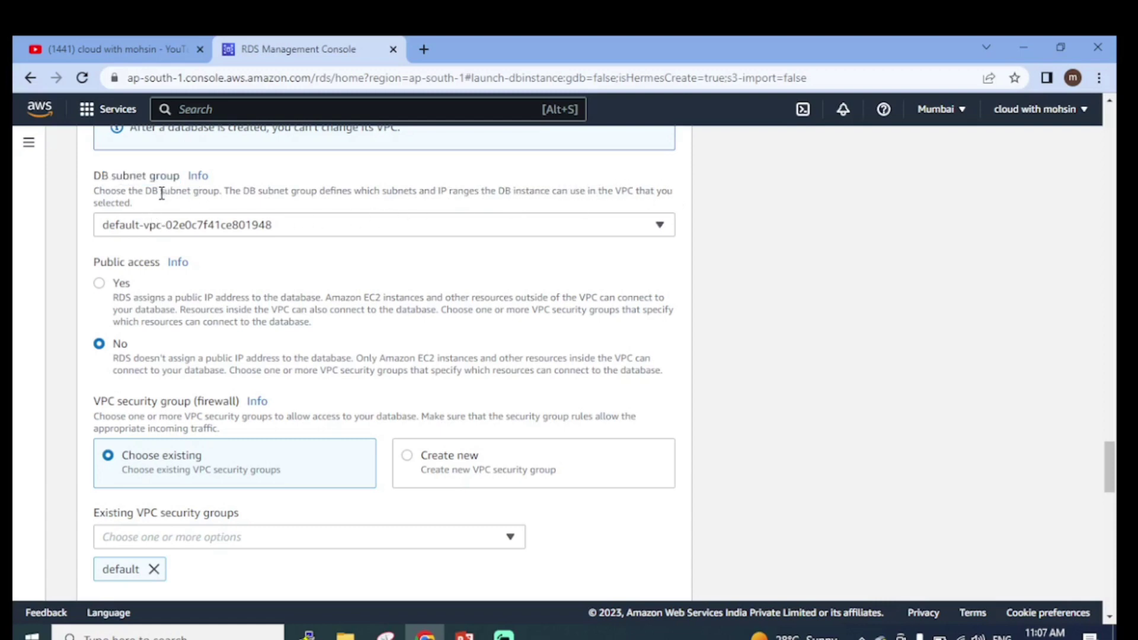
pyautogui.moveTo(160, 190); pyautogui.dragTo(225, 190)
# Leave the DB subnet group unchanged and set Public access to Yes
pyautogui.click(442, 221)
pyautogui.click(442, 226)
pyautogui.scroll(-1, 412, 261)
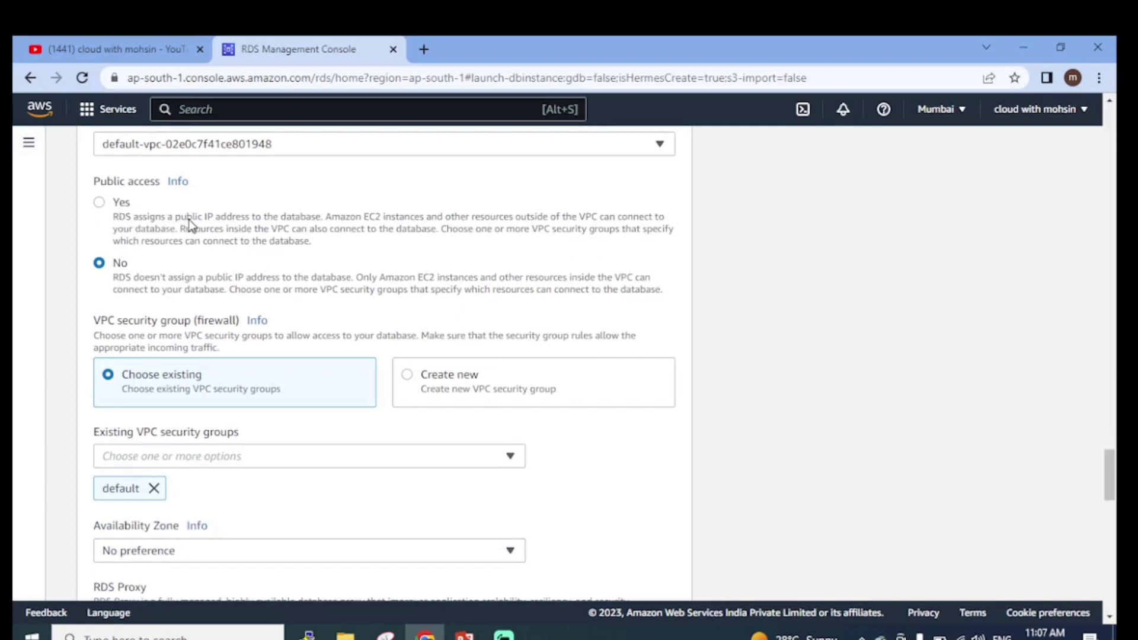
pyautogui.moveTo(193, 218)
pyautogui.mouseDown()
pyautogui.moveTo(408, 229)
pyautogui.moveTo(668, 213)
pyautogui.moveTo(664, 236)
pyautogui.moveTo(620, 244)
pyautogui.moveTo(274, 257)
pyautogui.moveTo(183, 229)
pyautogui.mouseUp()
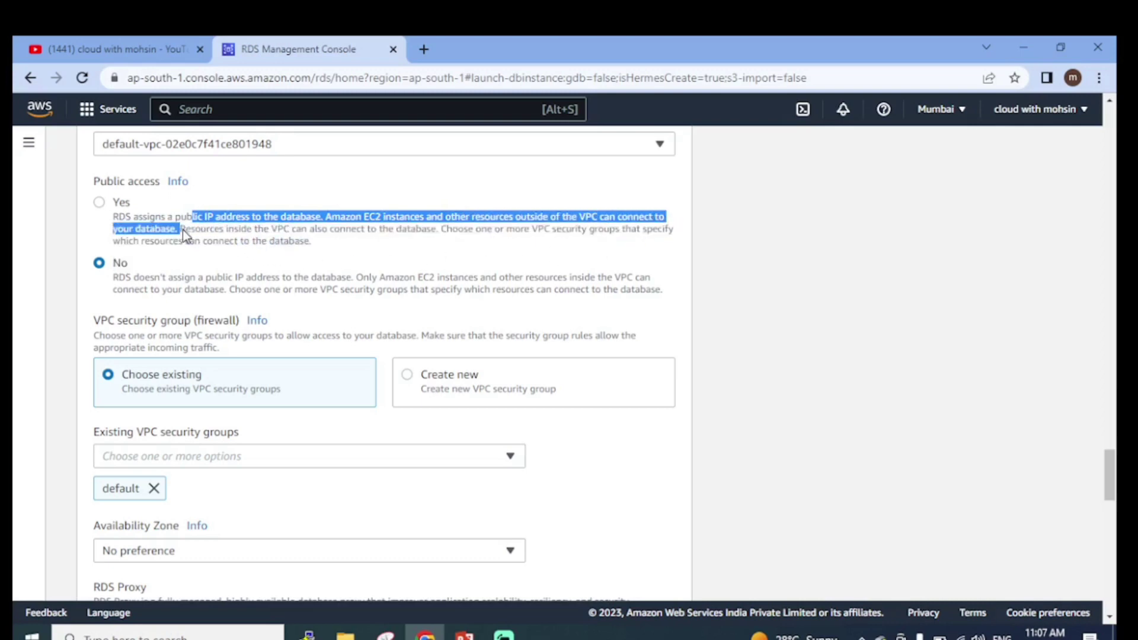
pyautogui.click(99, 202)
pyautogui.click(207, 224)
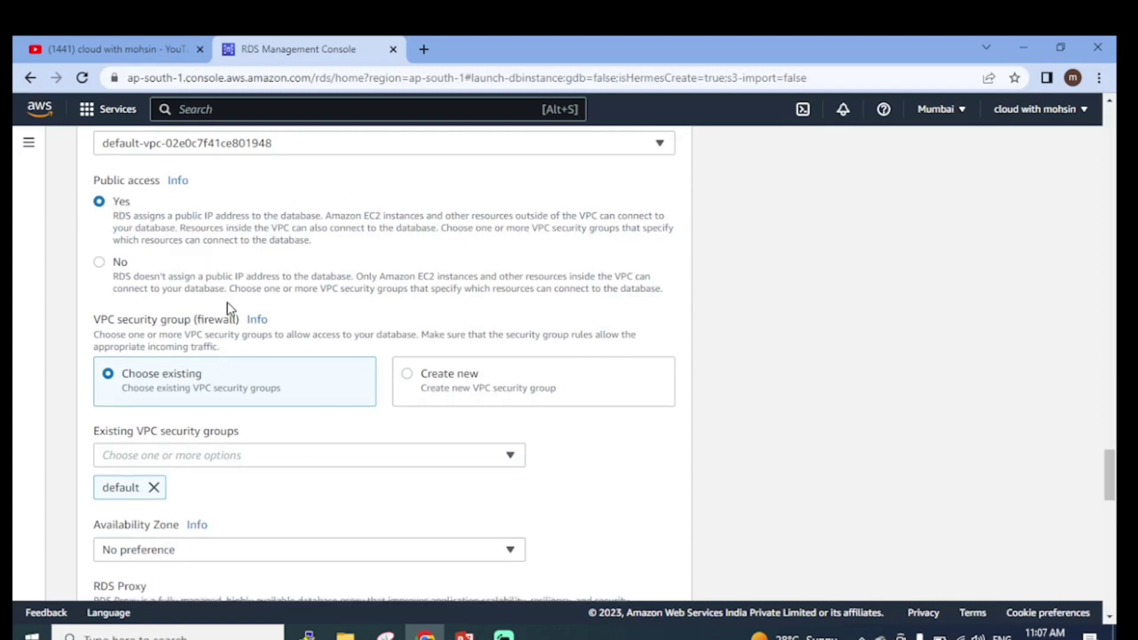
pyautogui.scroll(-3, 226, 303)
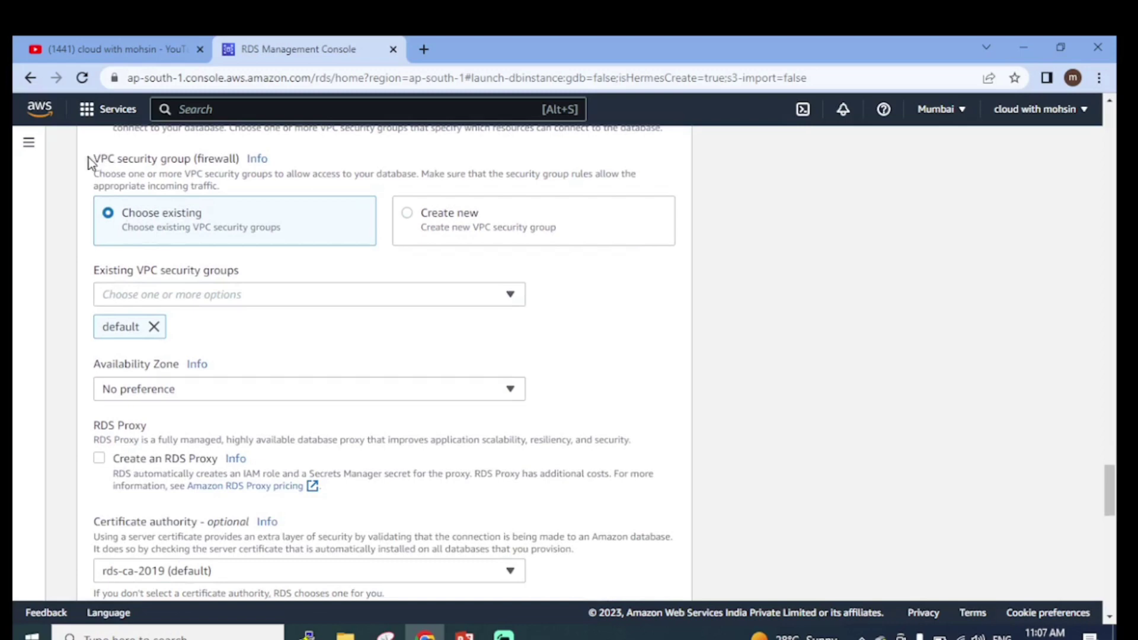
pyautogui.moveTo(90, 163); pyautogui.dragTo(246, 161)
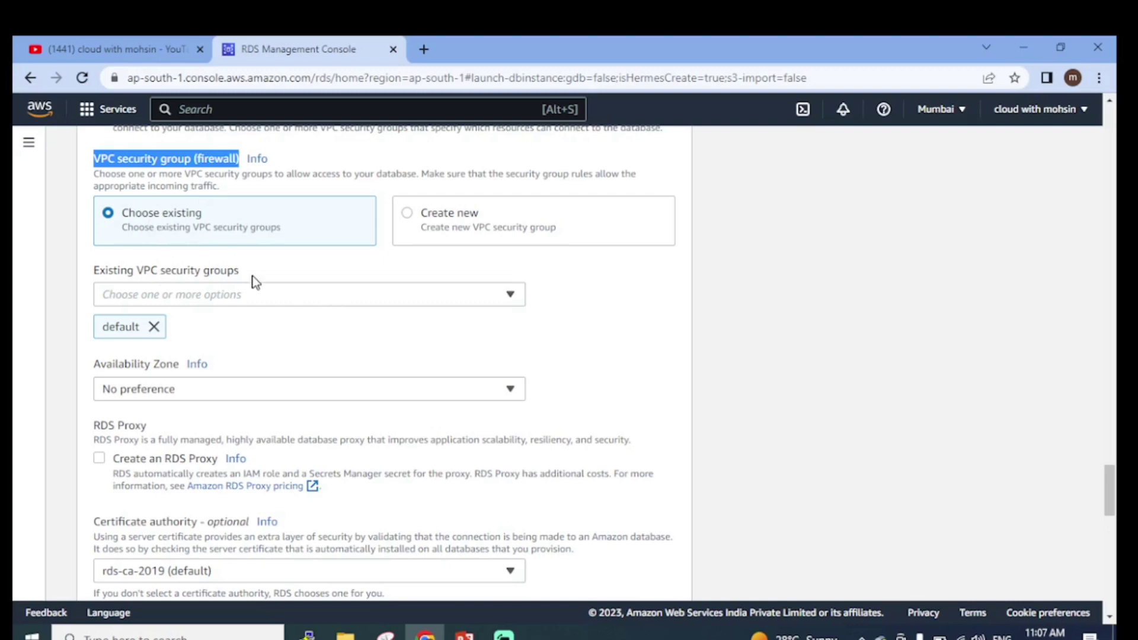
pyautogui.scroll(-1, 264, 304)
pyautogui.click(241, 219)
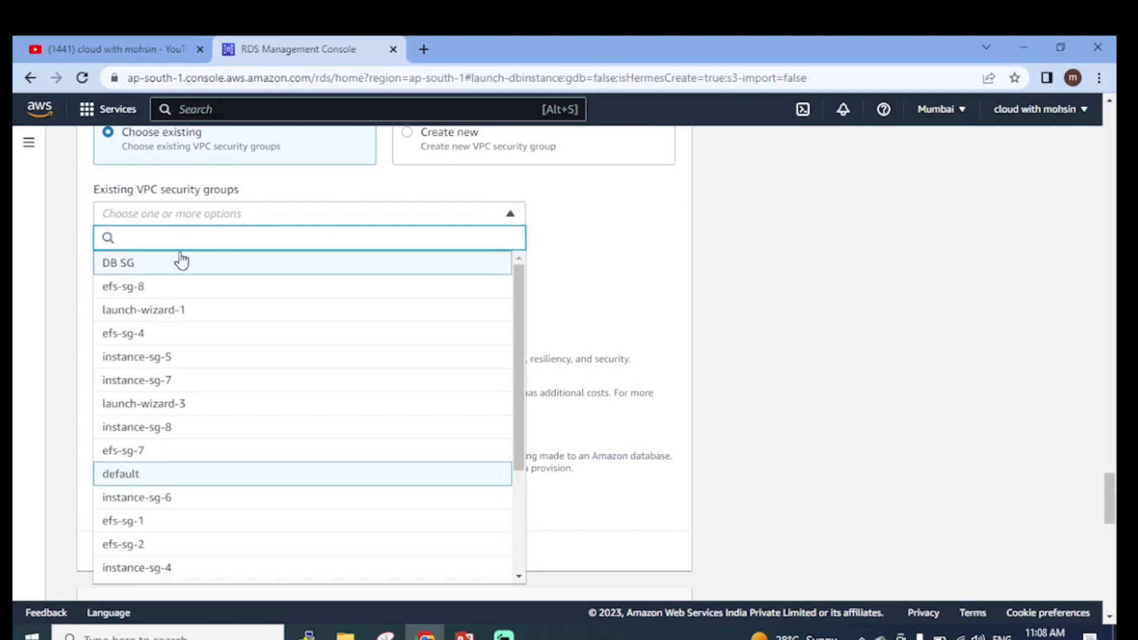
pyautogui.click(599, 270)
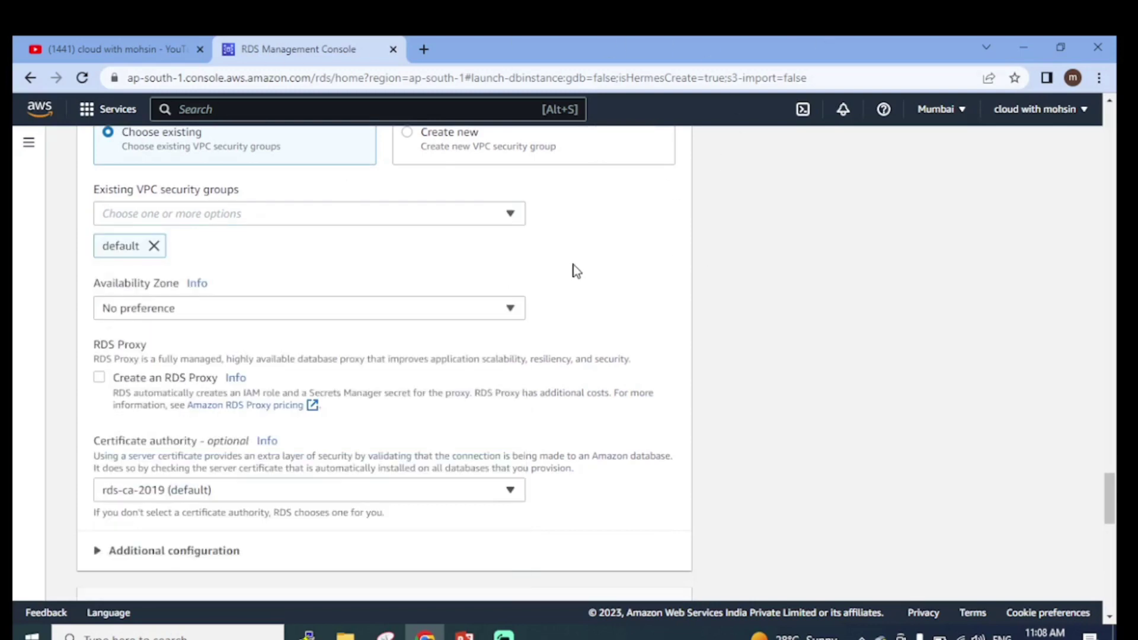
pyautogui.click(154, 245)
pyautogui.click(201, 218)
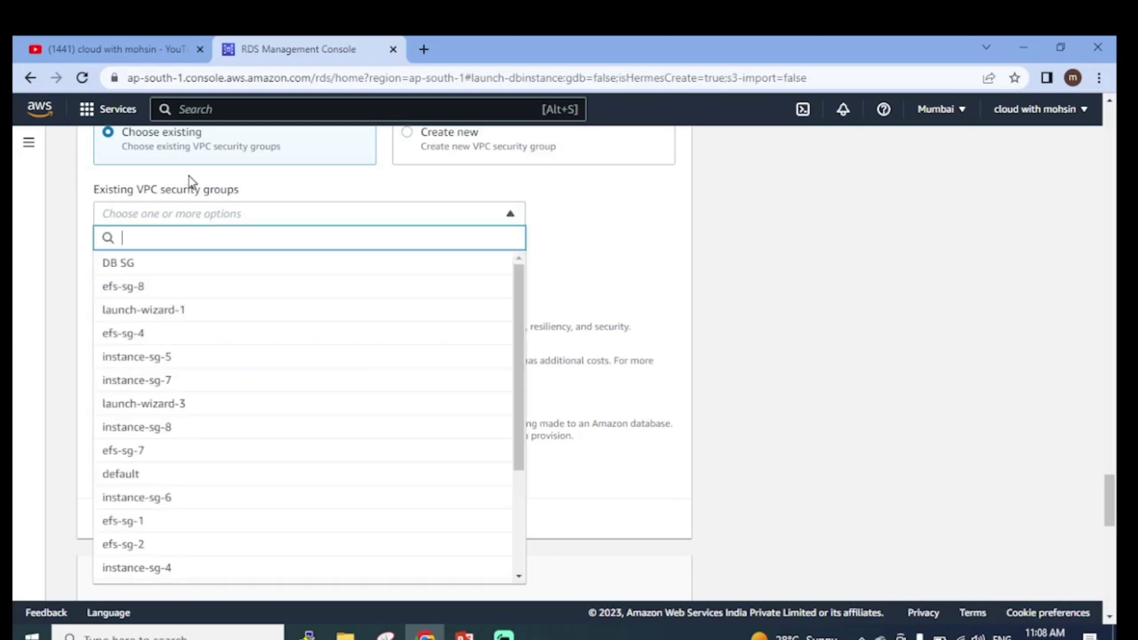
pyautogui.write('db')
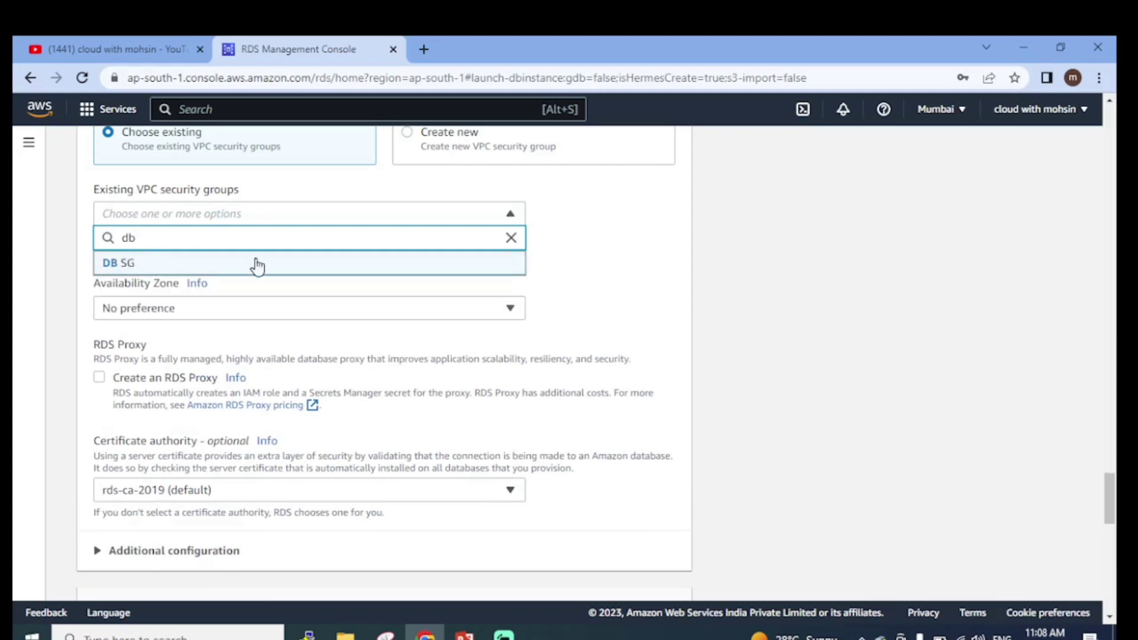
pyautogui.click(604, 262)
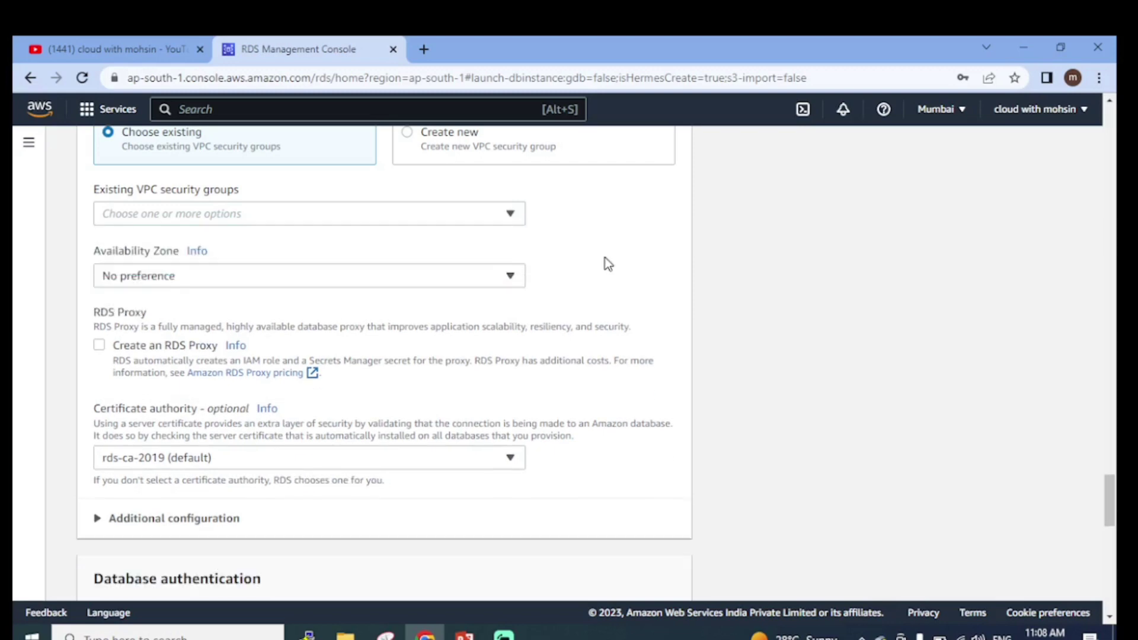
pyautogui.click(480, 221)
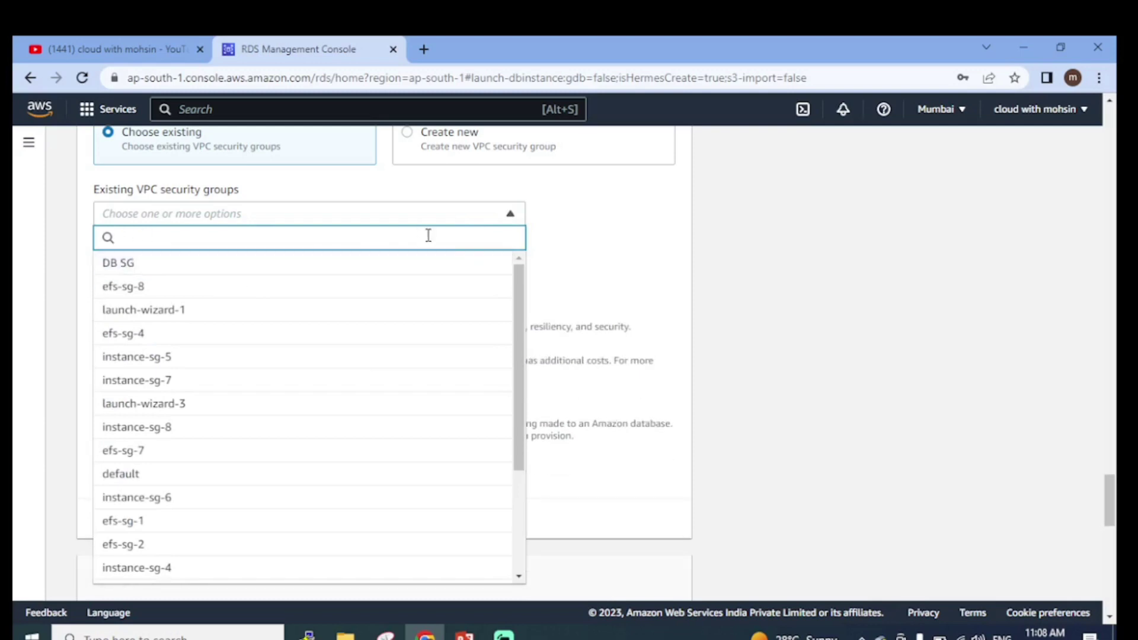
pyautogui.click(568, 247)
pyautogui.scroll(2, 469, 240)
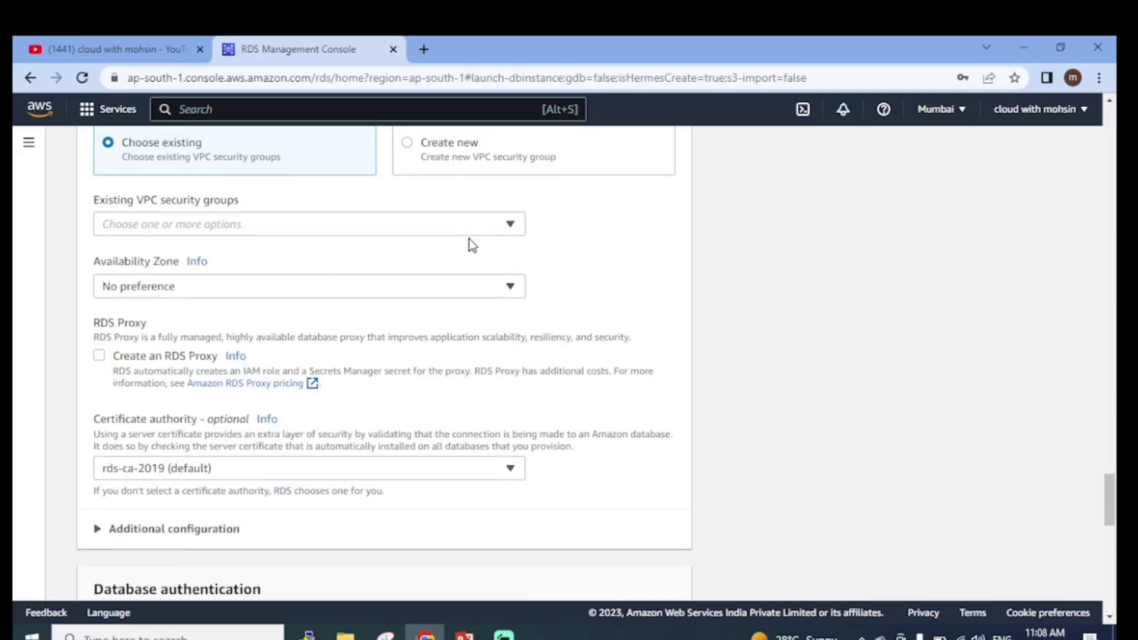
pyautogui.click(414, 219)
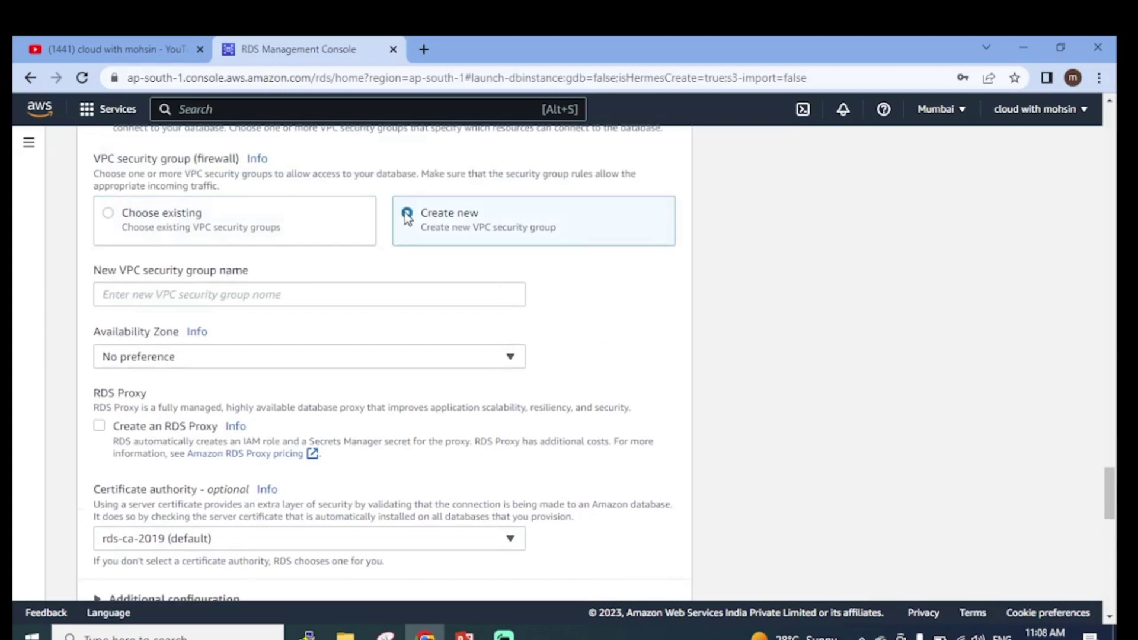
pyautogui.click(109, 216)
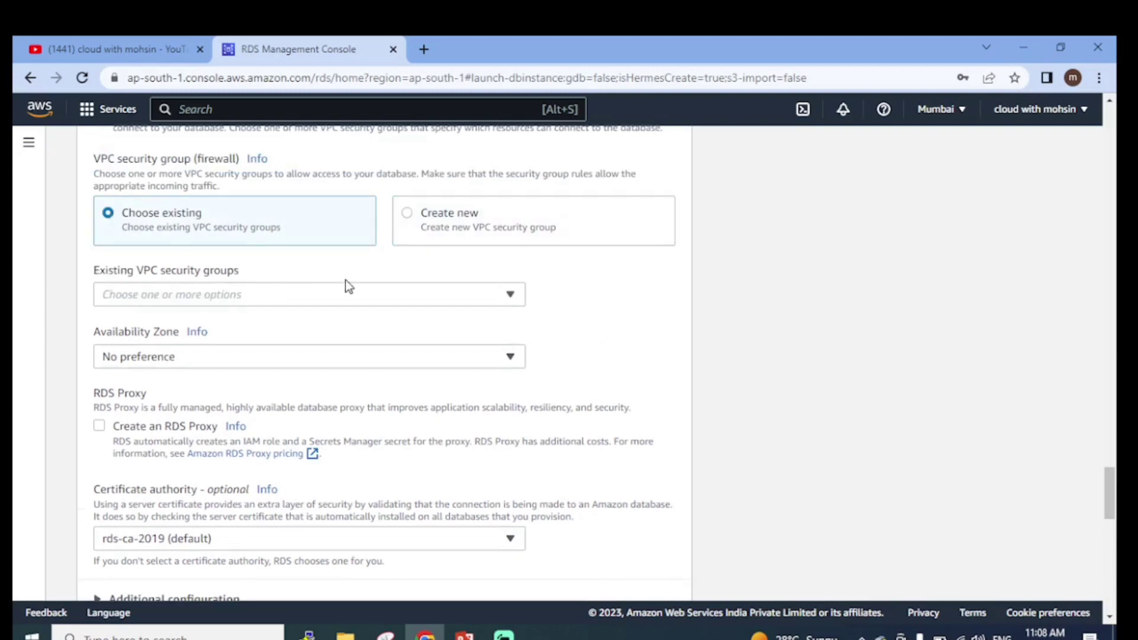
pyautogui.click(488, 286)
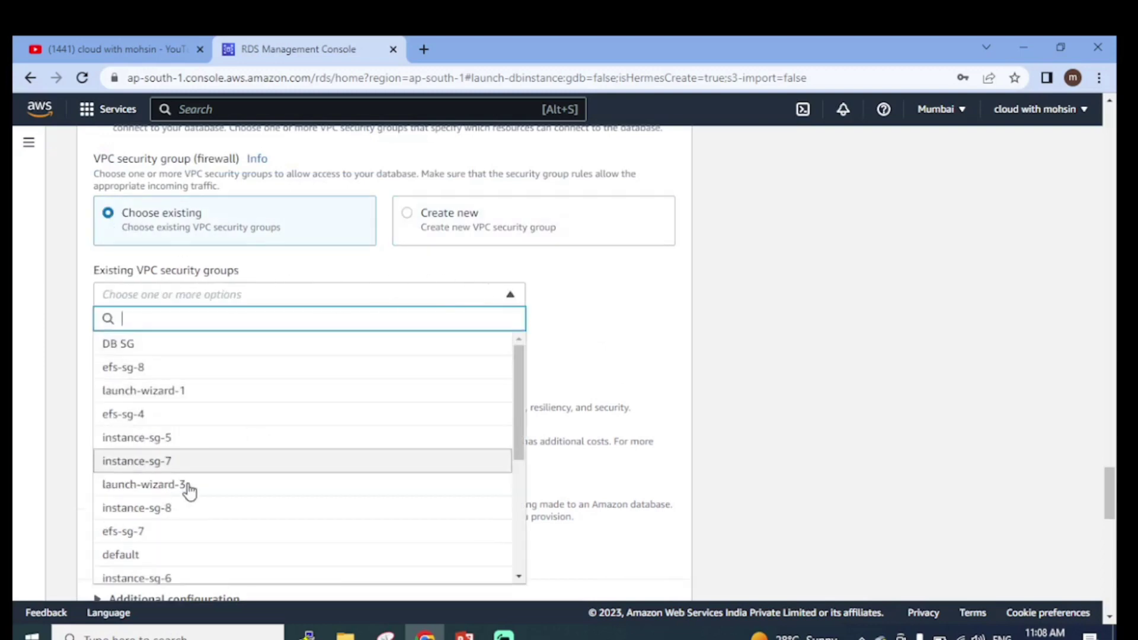
pyautogui.rightClick(144, 350)
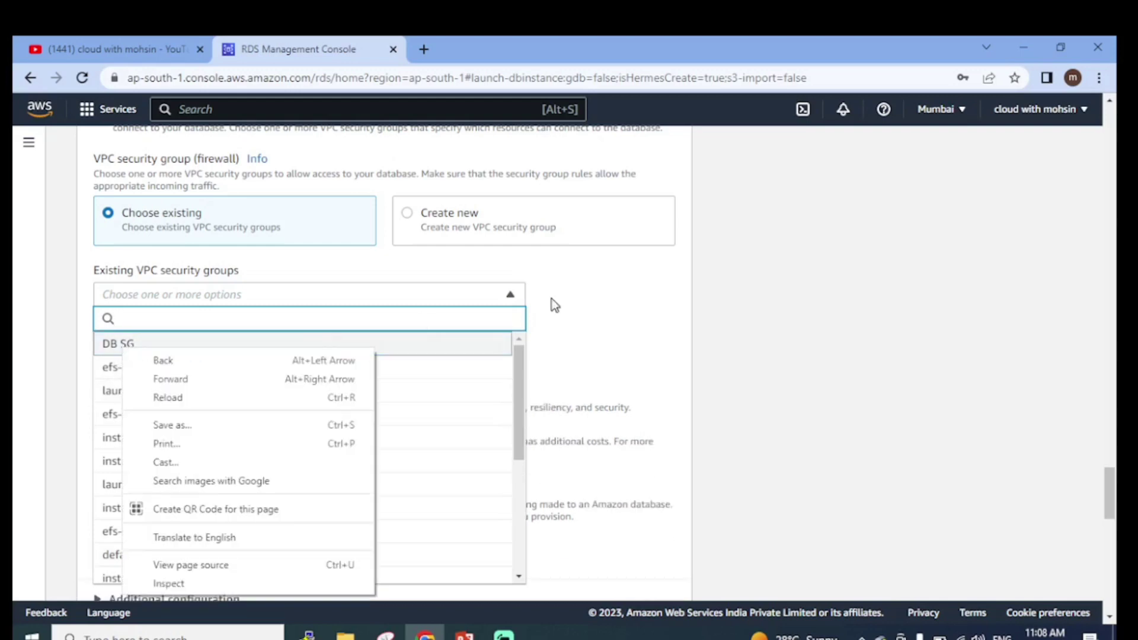
pyautogui.click(605, 314)
pyautogui.click(602, 309)
pyautogui.click(181, 296)
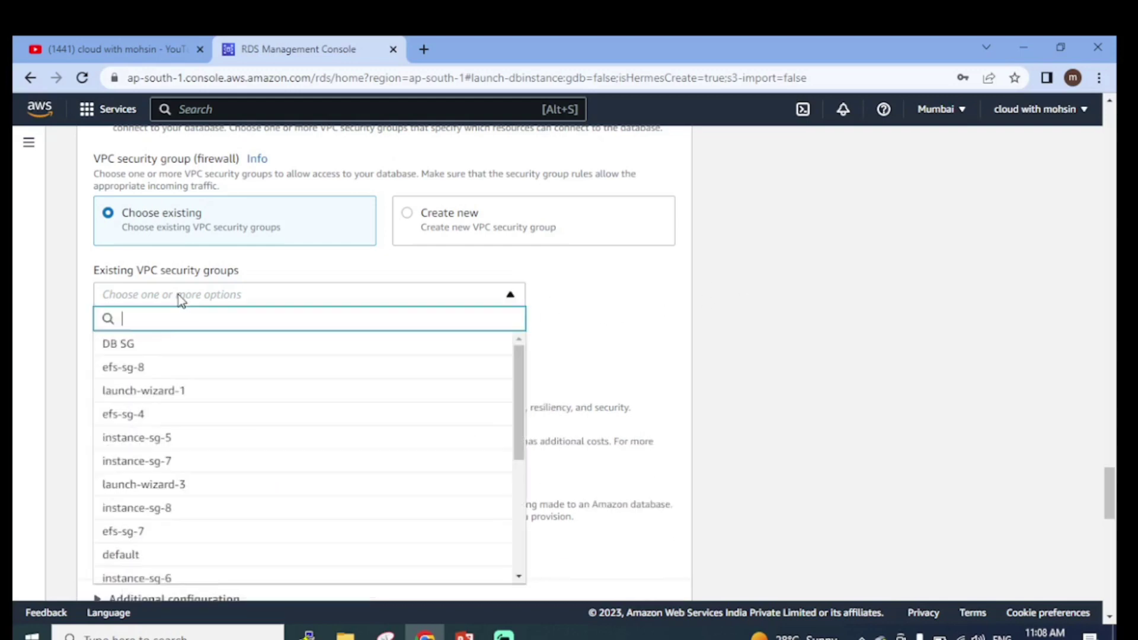
pyautogui.click(341, 554)
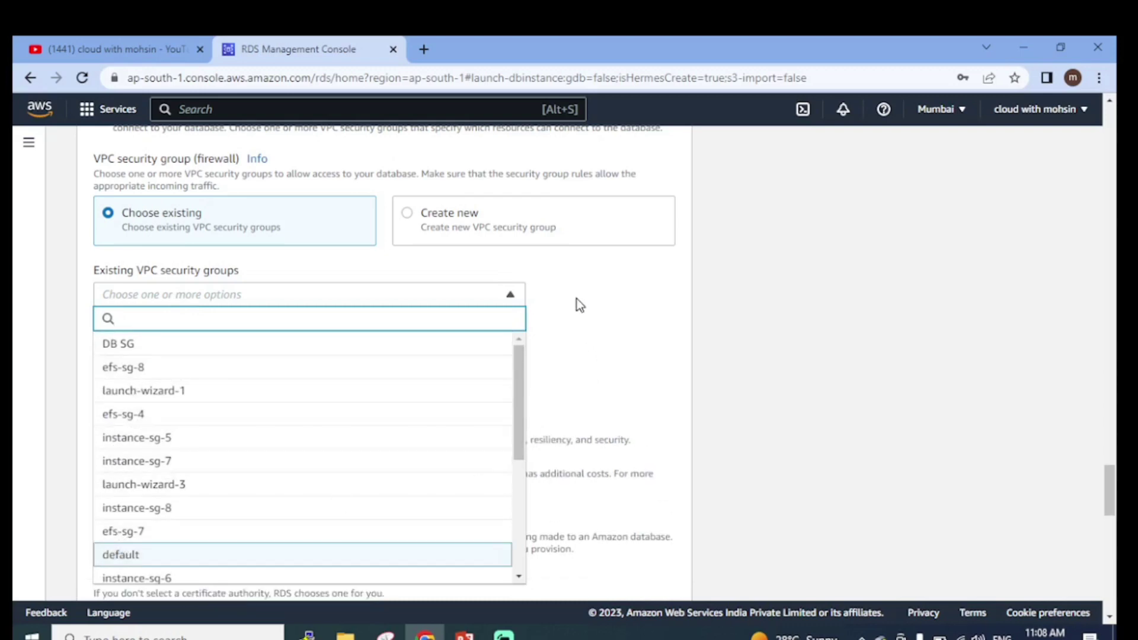
pyautogui.click(584, 294)
pyautogui.scroll(-1, 432, 339)
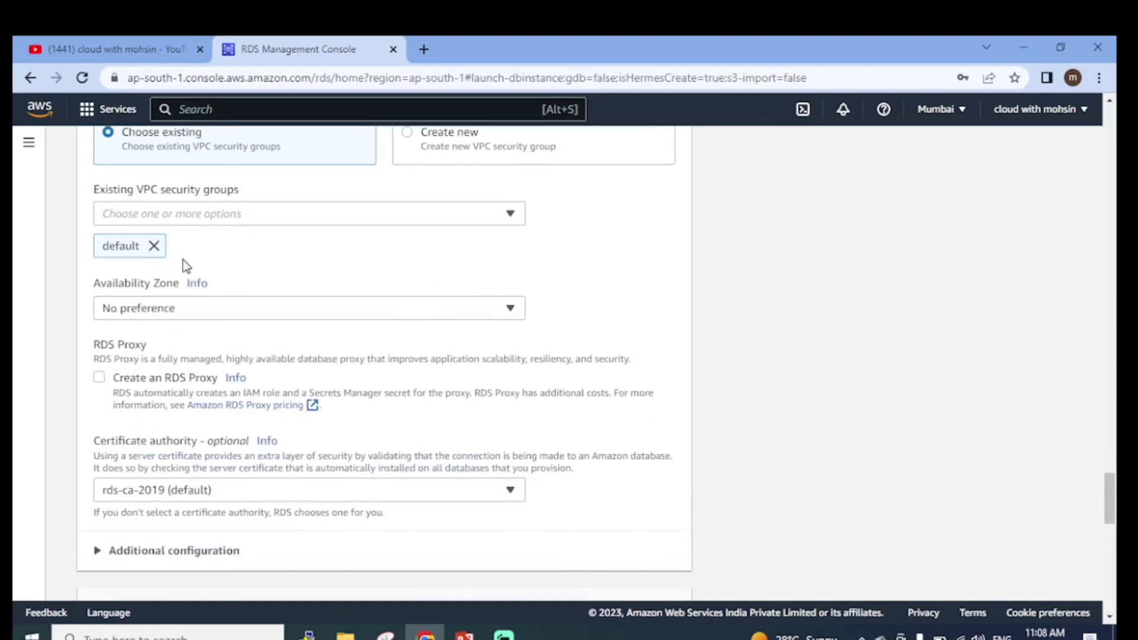
pyautogui.scroll(-2, 187, 267)
pyautogui.scroll(1, 190, 246)
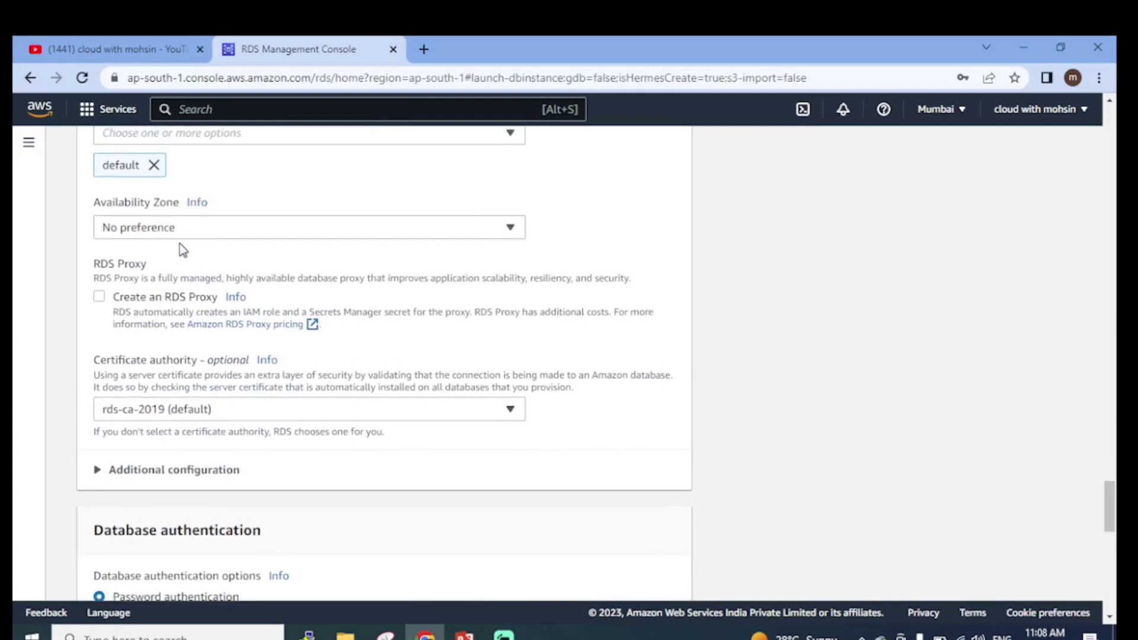
# Set the Availability Zone to ap-south-1a, keeping password authentication and the default certificate
pyautogui.click(212, 234)
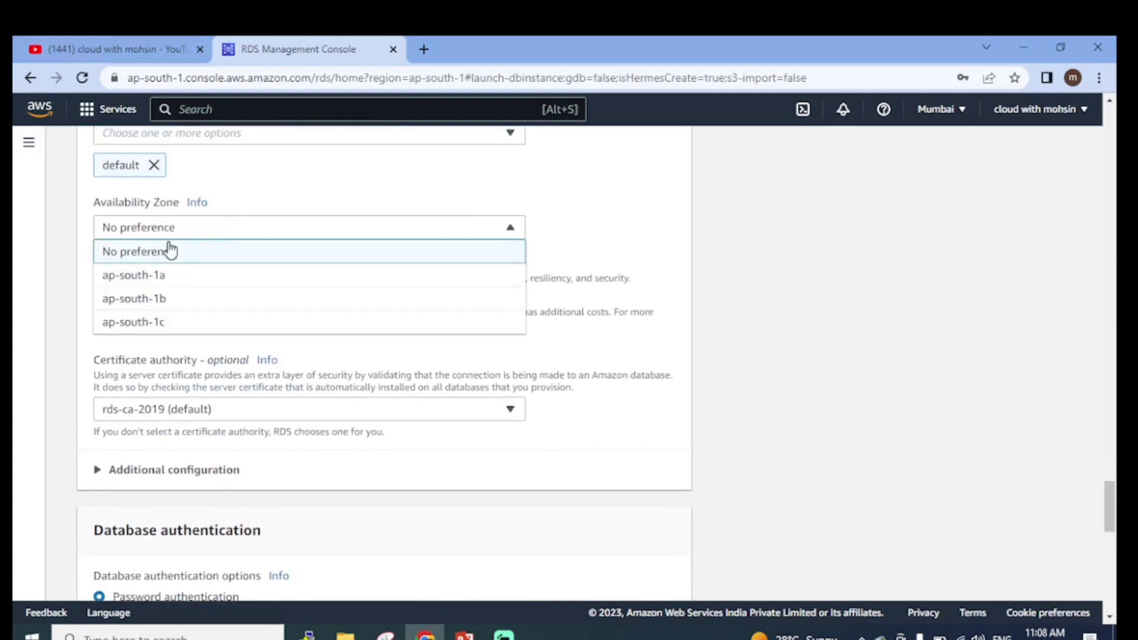
pyautogui.click(141, 278)
pyautogui.scroll(-1, 593, 287)
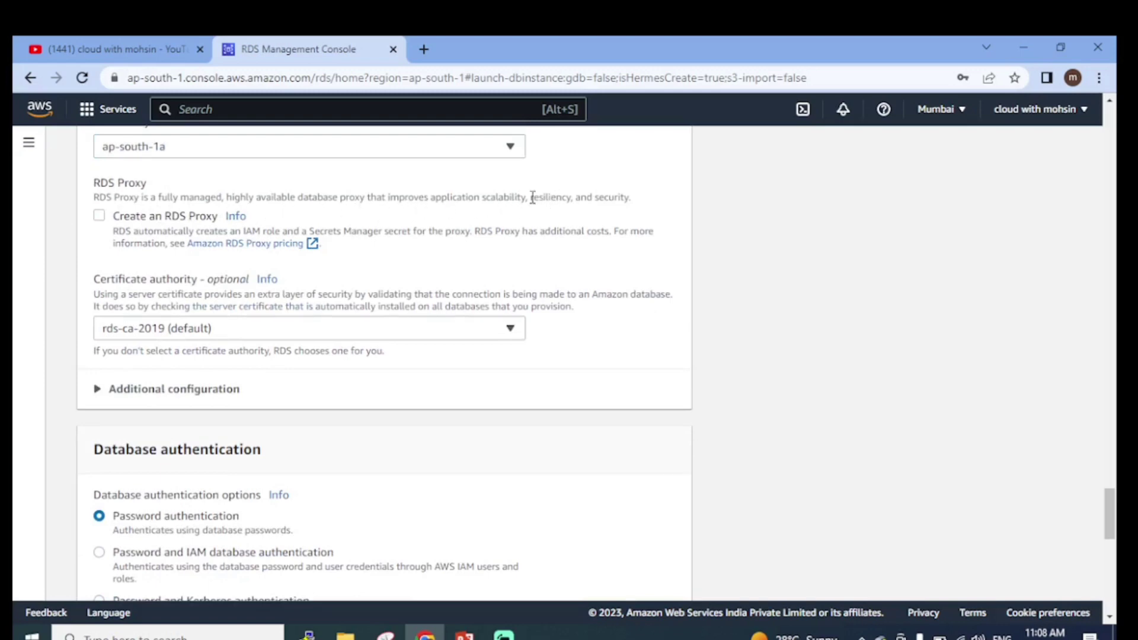
pyautogui.moveTo(532, 198); pyautogui.dragTo(640, 202)
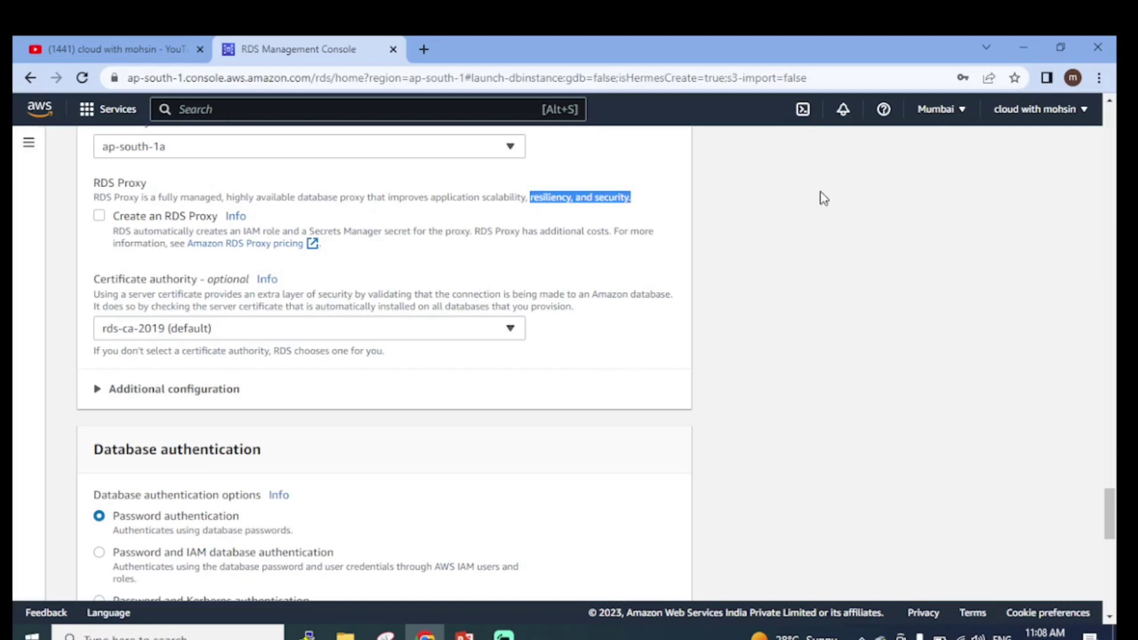
pyautogui.scroll(-3, 632, 153)
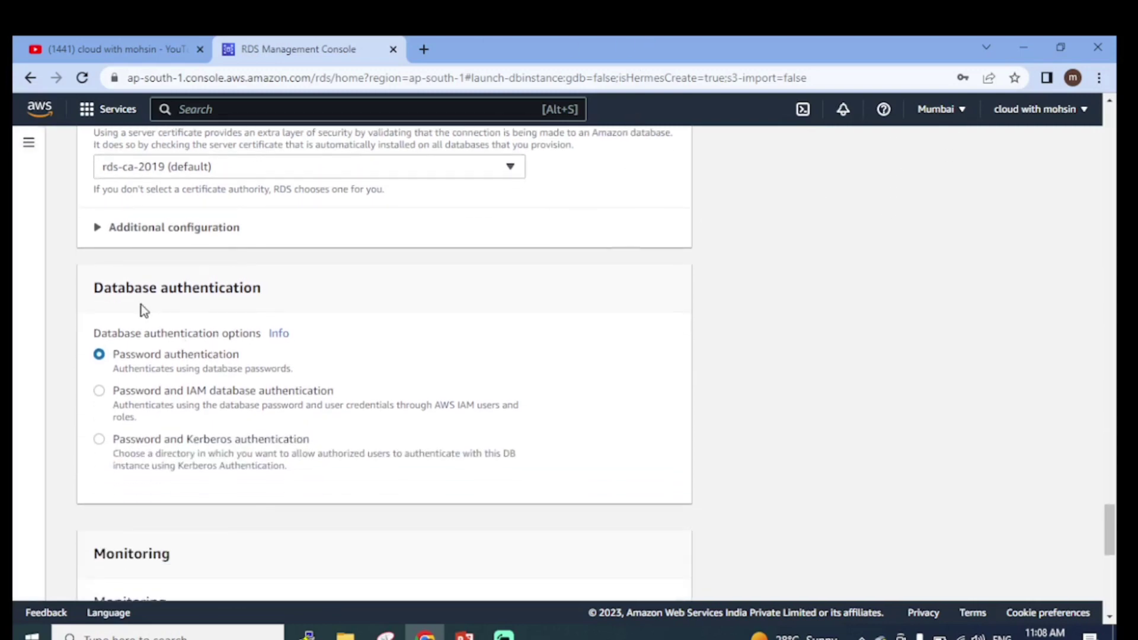
pyautogui.scroll(3, 144, 310)
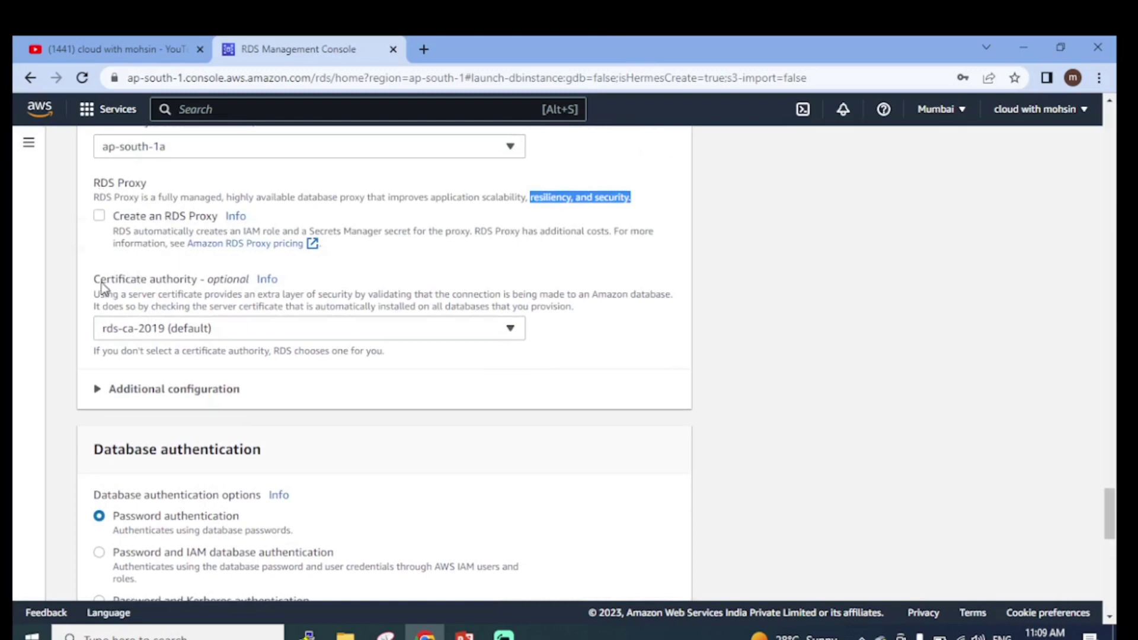
pyautogui.scroll(-3, 231, 297)
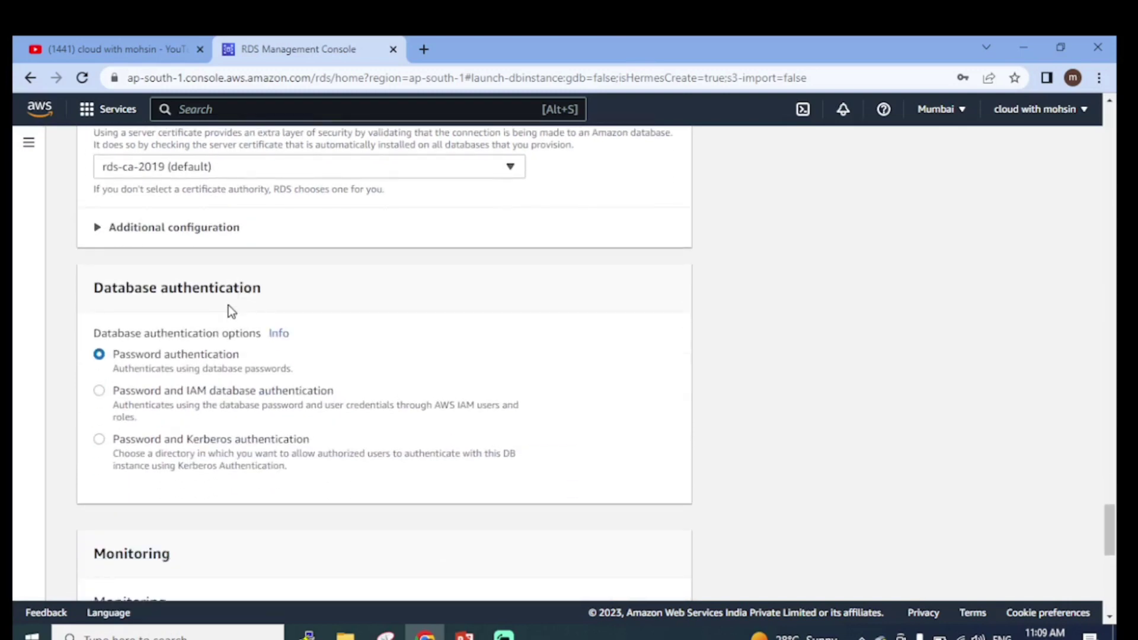
pyautogui.scroll(-2, 247, 305)
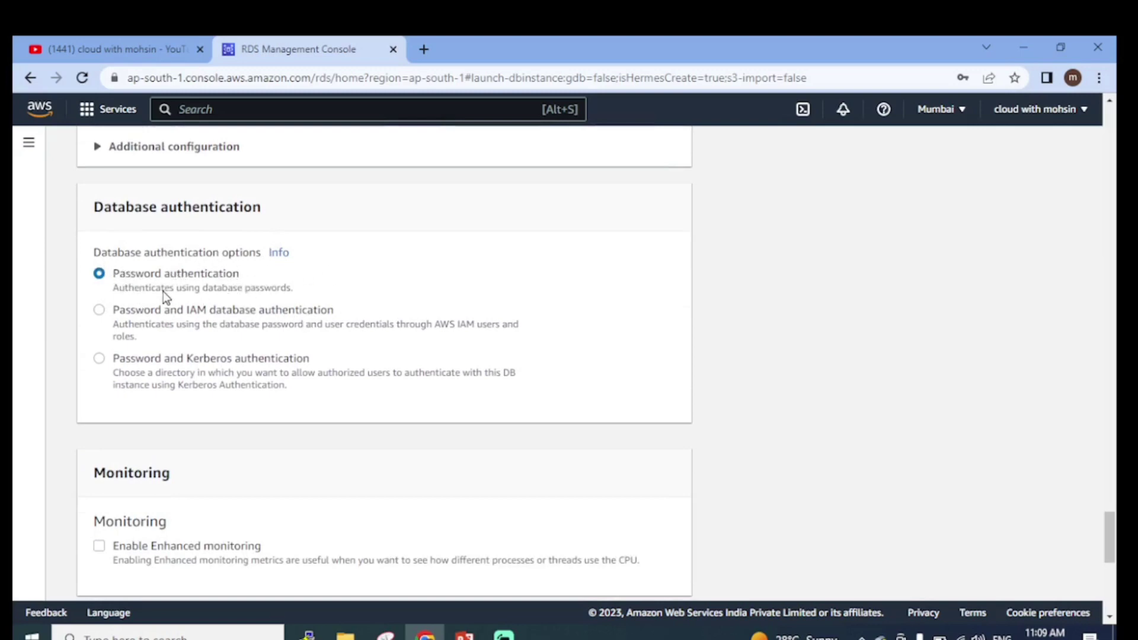
pyautogui.moveTo(162, 292); pyautogui.dragTo(296, 288)
pyautogui.click(420, 283)
pyautogui.click(390, 284)
pyautogui.moveTo(477, 337); pyautogui.dragTo(489, 329)
pyautogui.click(454, 339)
pyautogui.click(454, 339)
pyautogui.moveTo(195, 391); pyautogui.dragTo(292, 396)
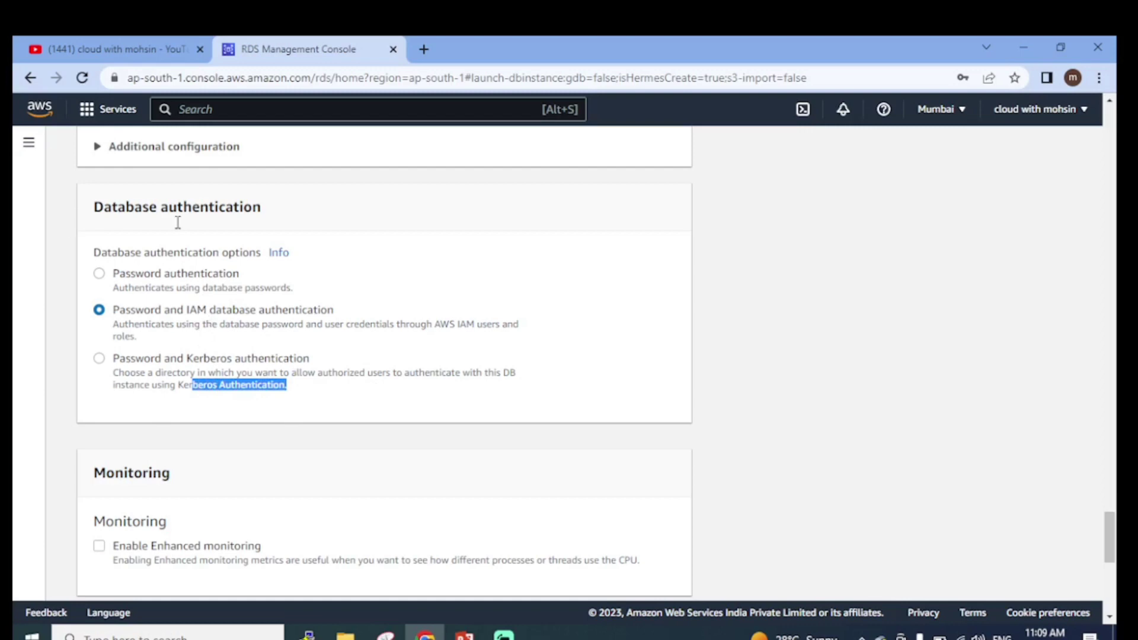
pyautogui.click(99, 276)
pyautogui.scroll(-5, 505, 314)
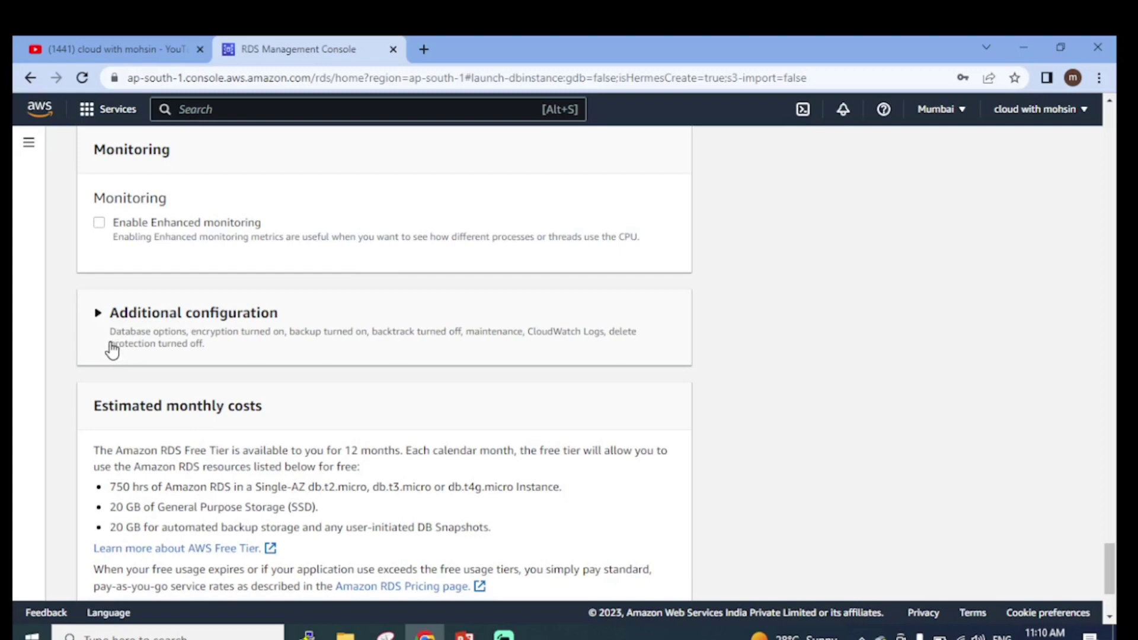
# Expand Additional configuration and enter inventory-db as the initial database name
pyautogui.scroll(-1, 244, 277)
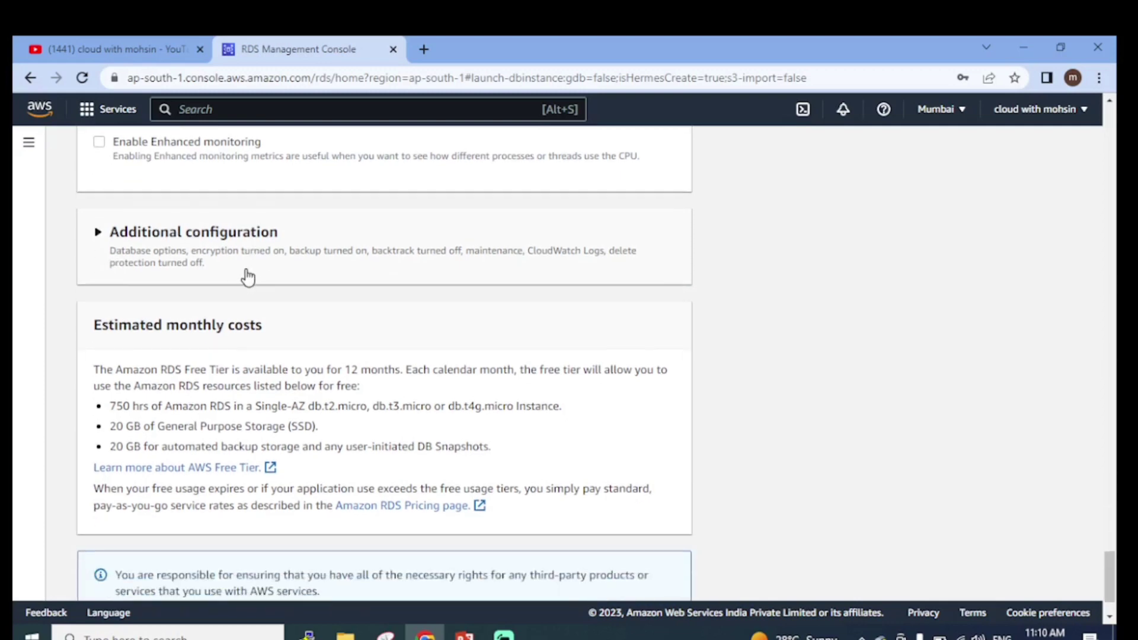
pyautogui.click(99, 244)
pyautogui.scroll(-2, 193, 326)
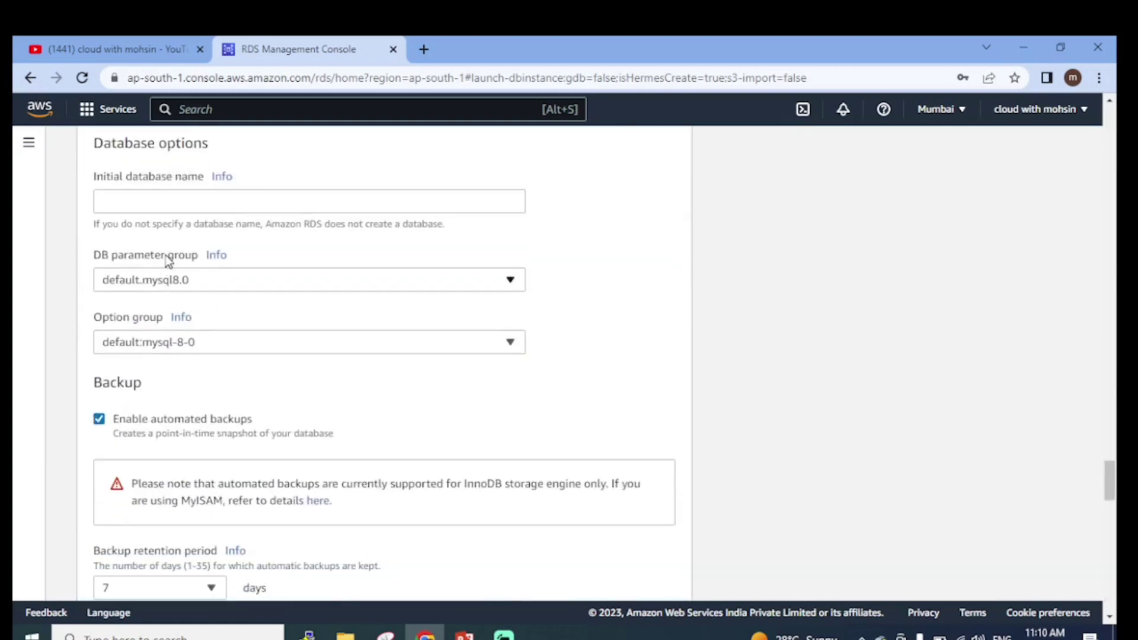
pyautogui.click(180, 198)
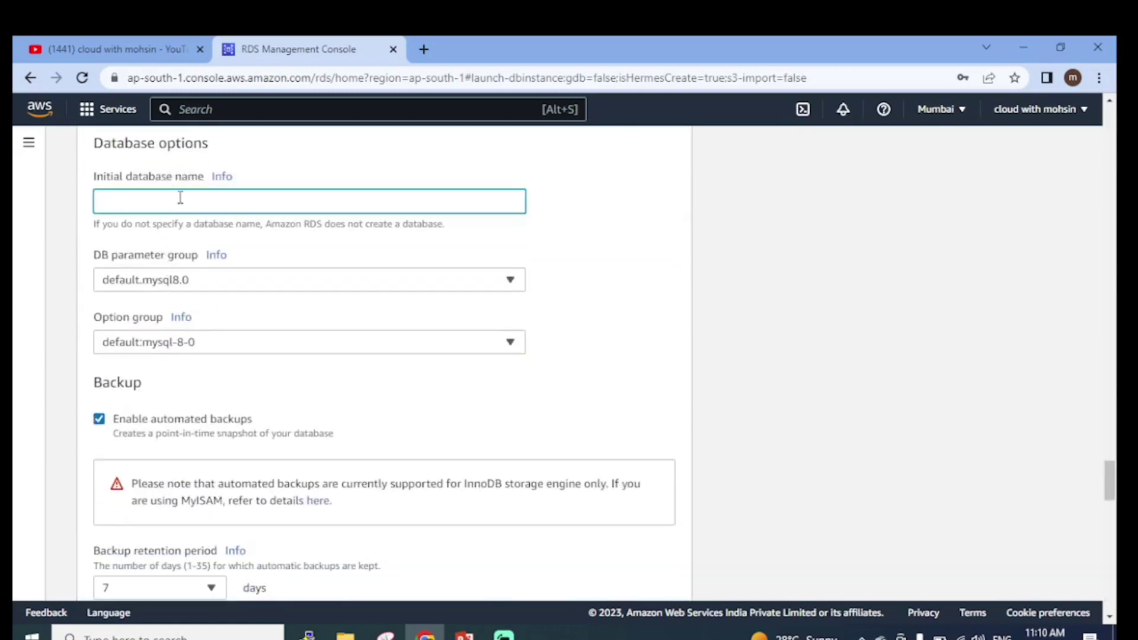
pyautogui.write('inventory-db')
pyautogui.click(535, 248)
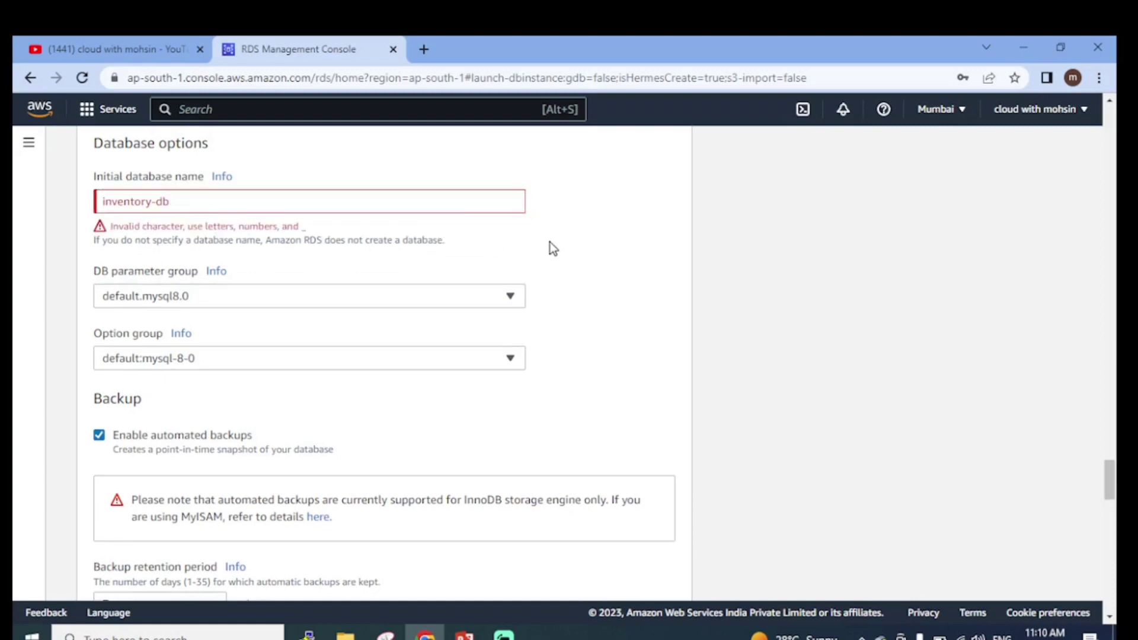
# Remove the hyphen so the name reads inventorydb, clearing the invalid-character error
pyautogui.click(194, 205)
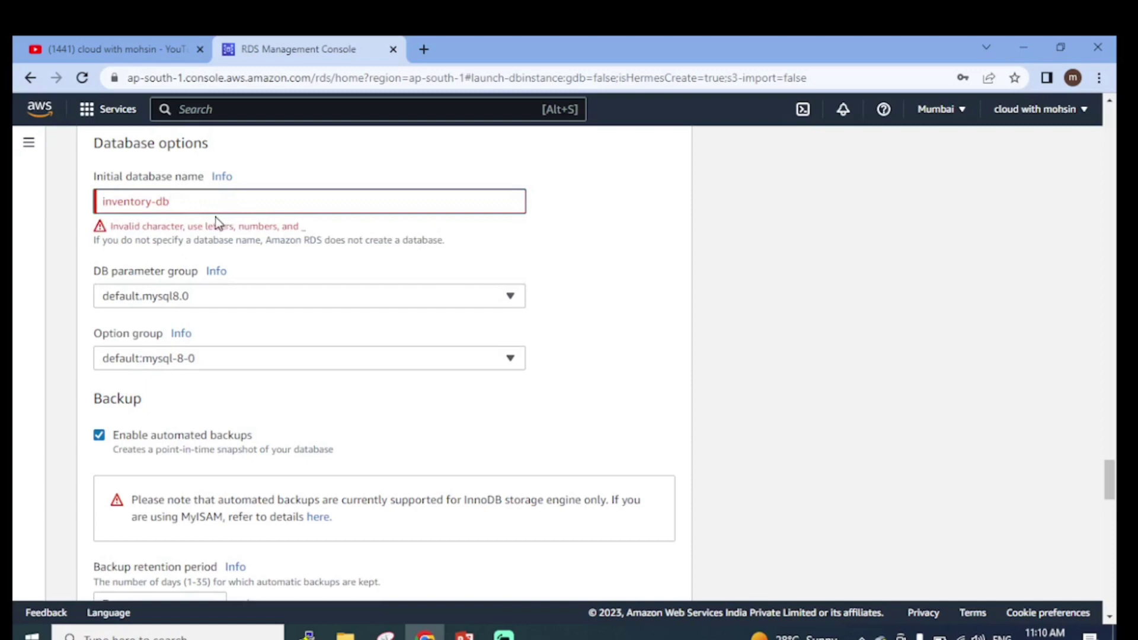
pyautogui.press('BackSpace')
pyautogui.press('BackSpace')
pyautogui.press('BackSpace')
pyautogui.write('db')
pyautogui.click(602, 247)
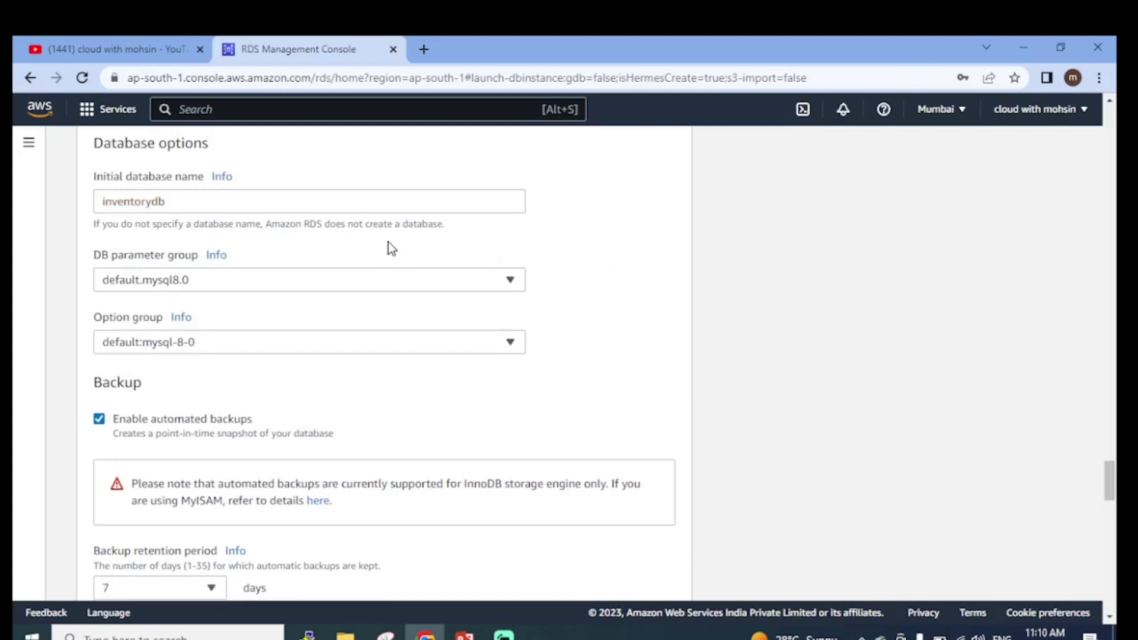
pyautogui.scroll(-1, 375, 287)
pyautogui.scroll(-1, 178, 293)
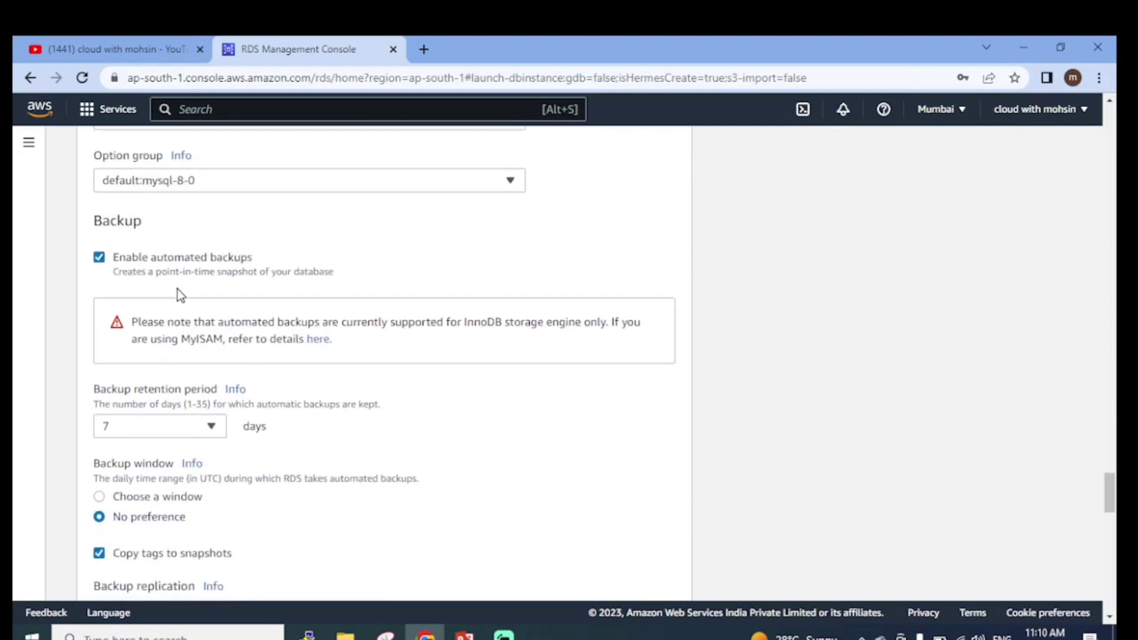
pyautogui.scroll(-1, 165, 200)
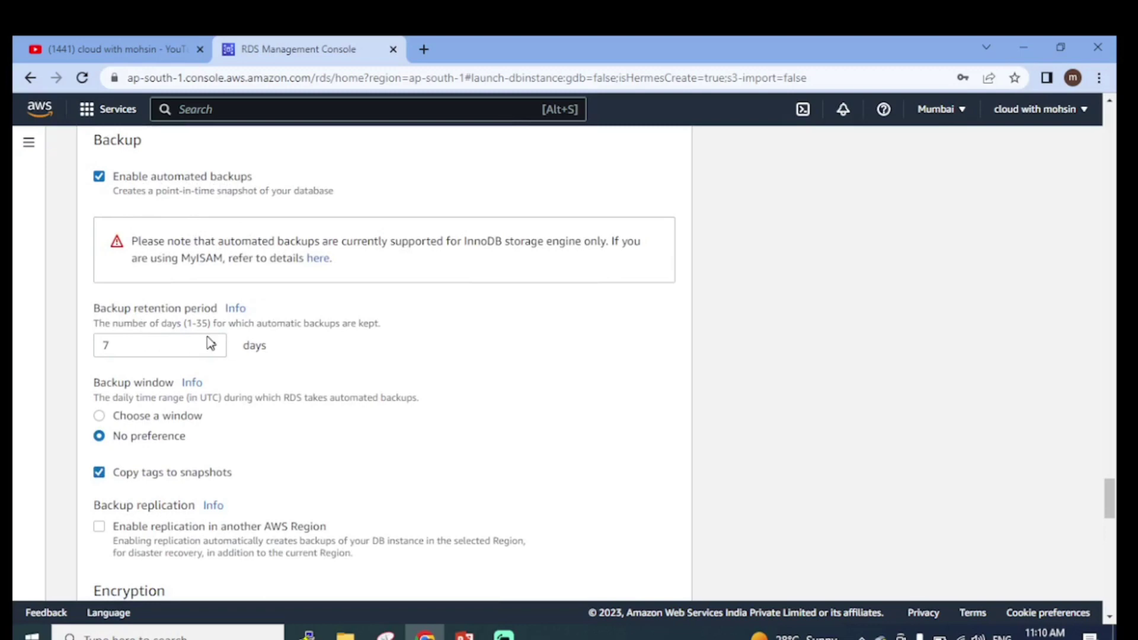
pyautogui.click(184, 346)
pyautogui.scroll(-3, 119, 522)
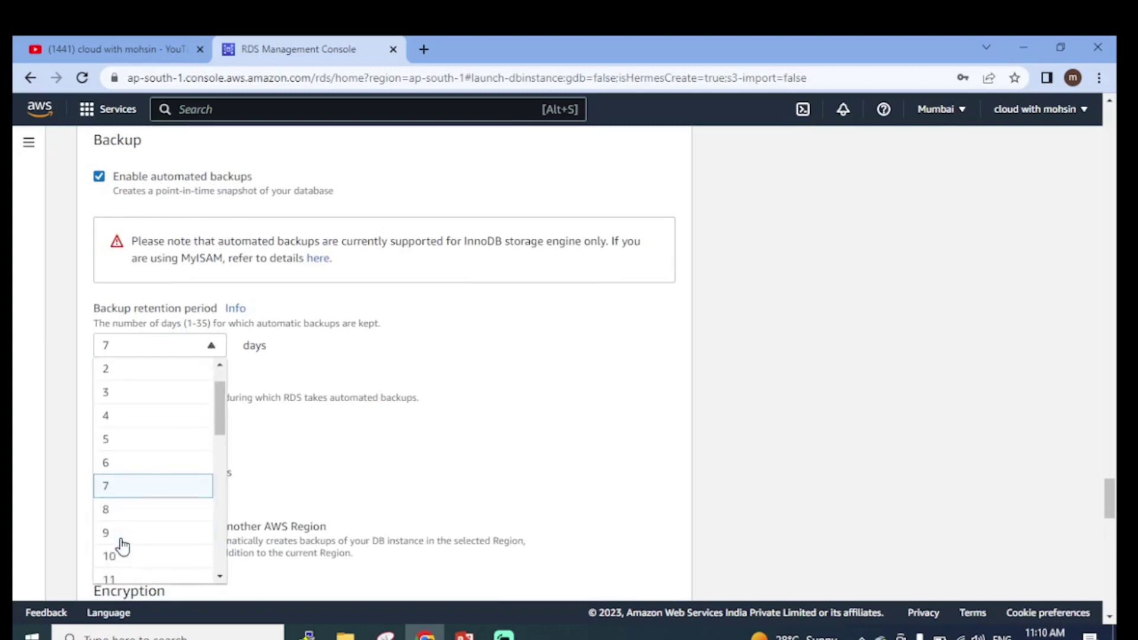
pyautogui.click(107, 457)
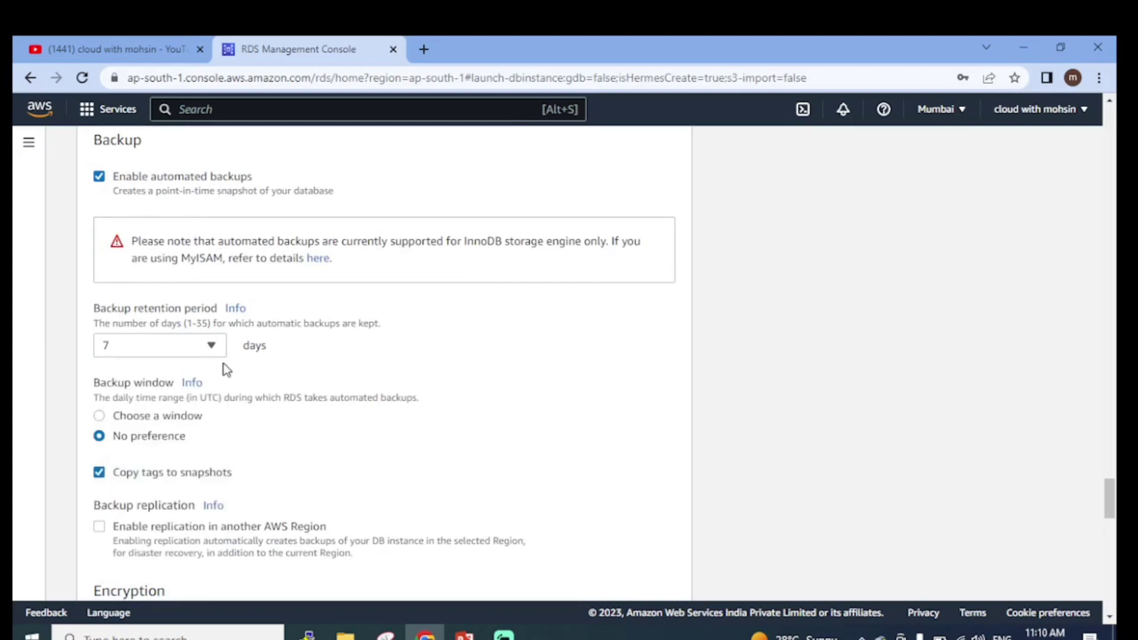
pyautogui.click(187, 346)
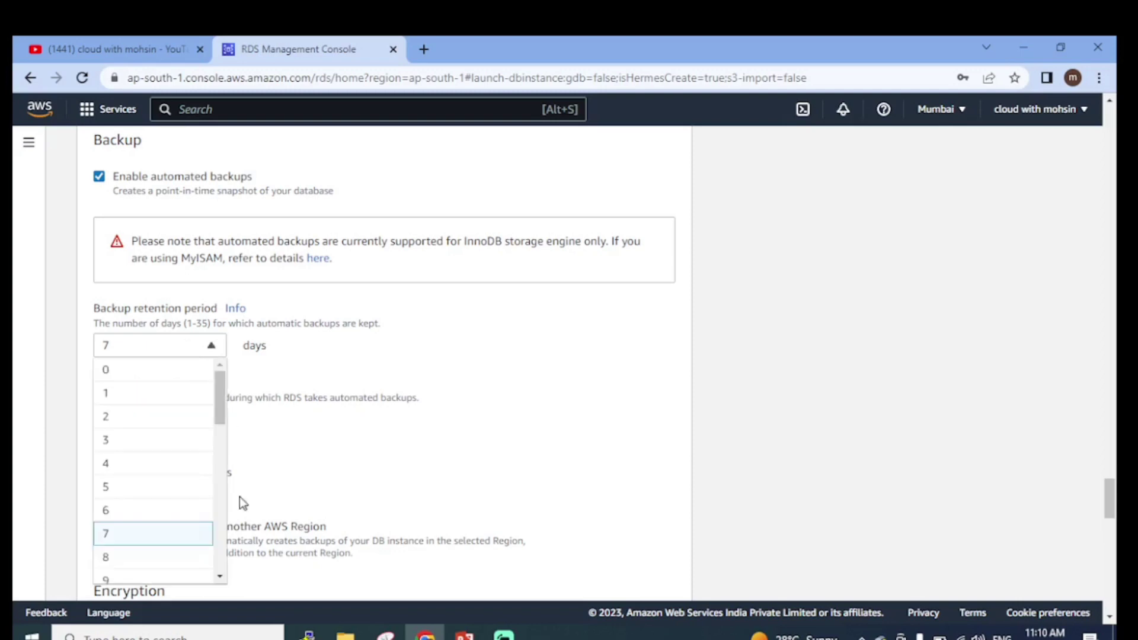
pyautogui.scroll(-10, 172, 498)
pyautogui.scroll(7, 172, 214)
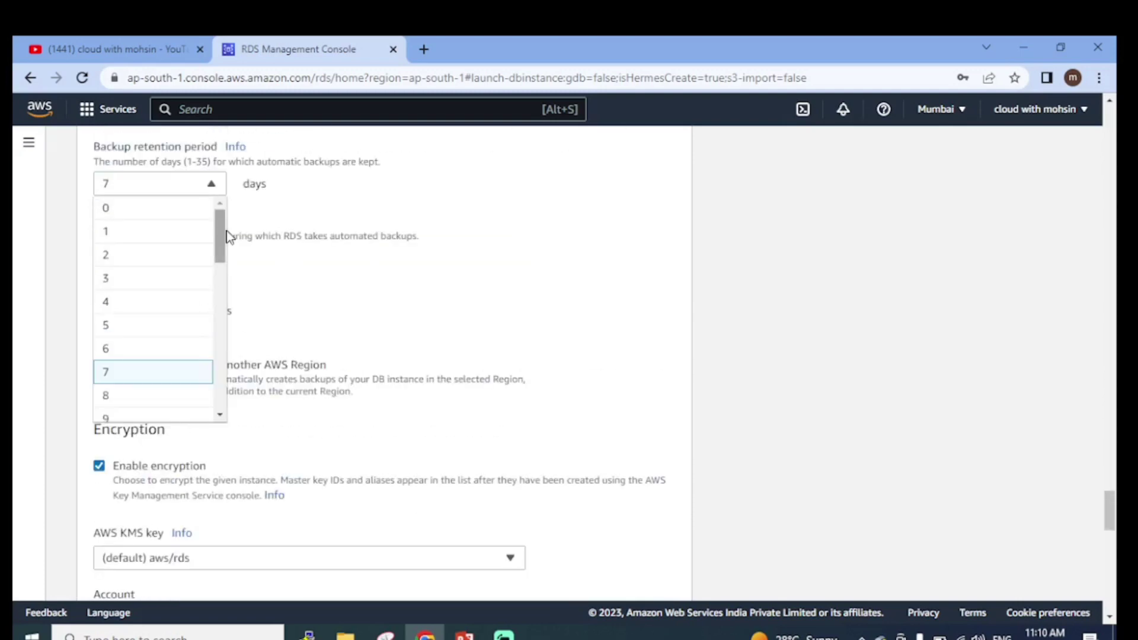
pyautogui.moveTo(223, 237)
pyautogui.mouseDown()
pyautogui.moveTo(229, 392)
pyautogui.moveTo(219, 224)
pyautogui.mouseUp()
pyautogui.click(479, 308)
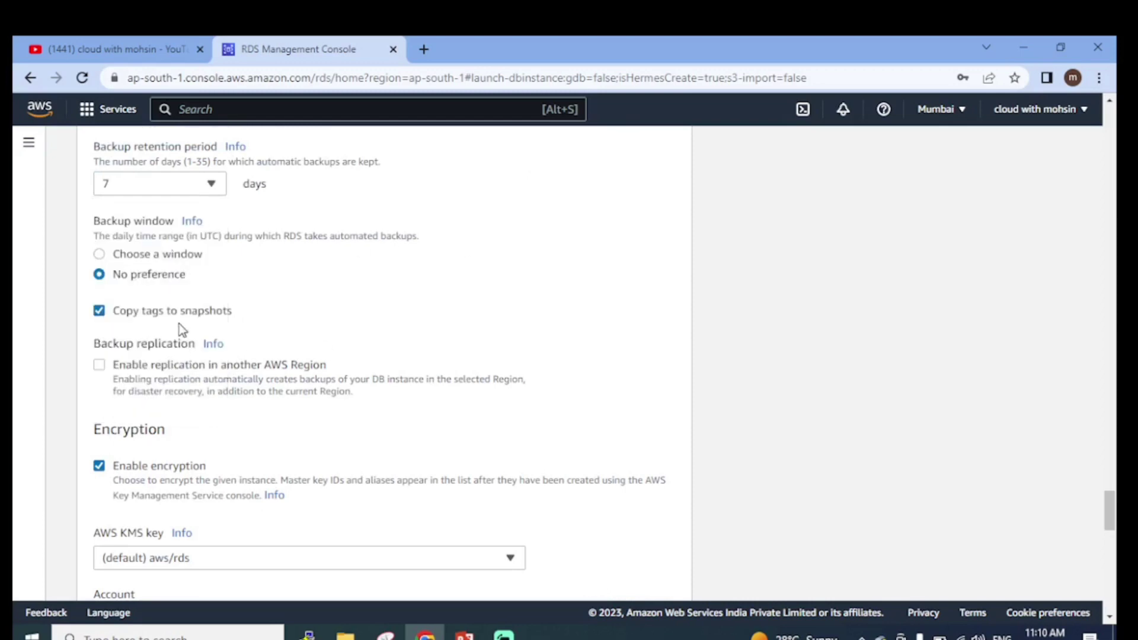
pyautogui.scroll(3, 207, 273)
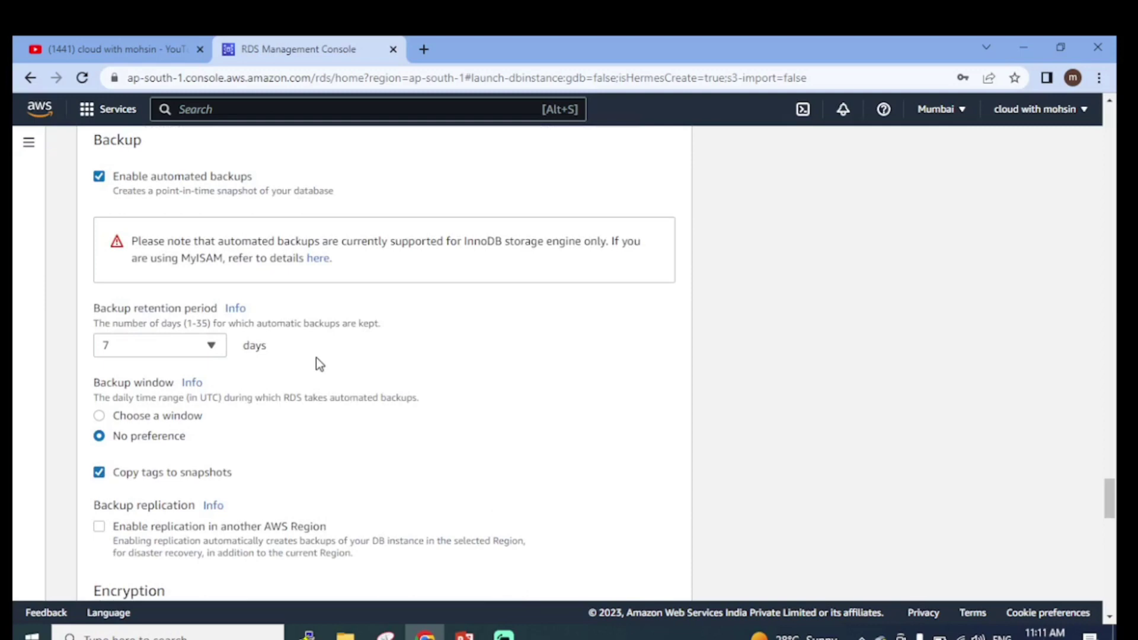
pyautogui.scroll(3, 229, 311)
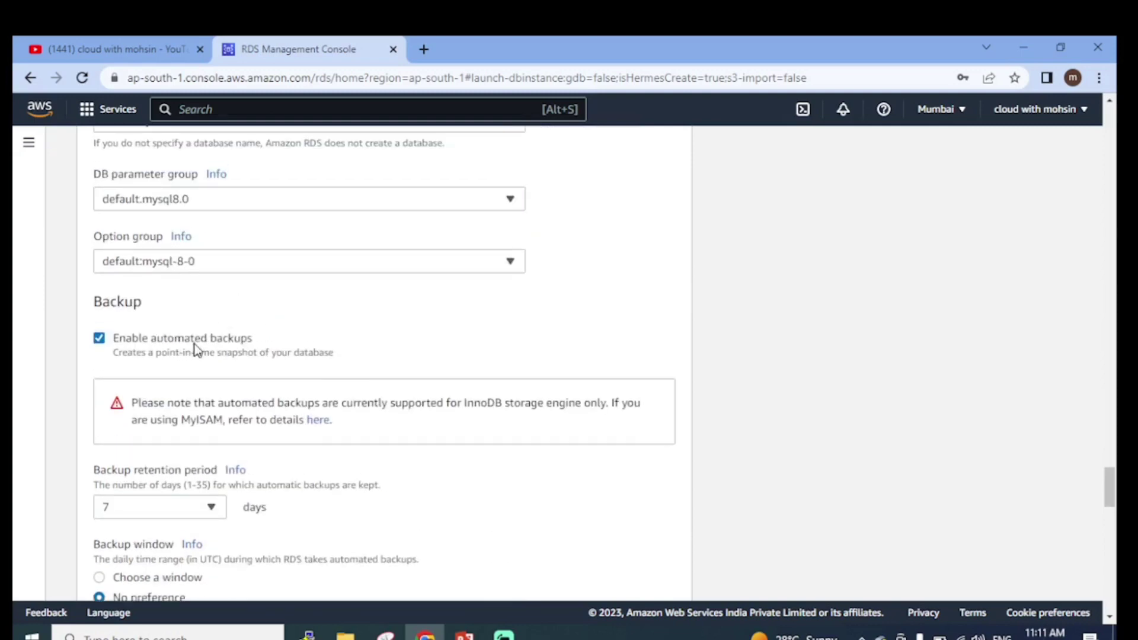
pyautogui.scroll(-5, 195, 348)
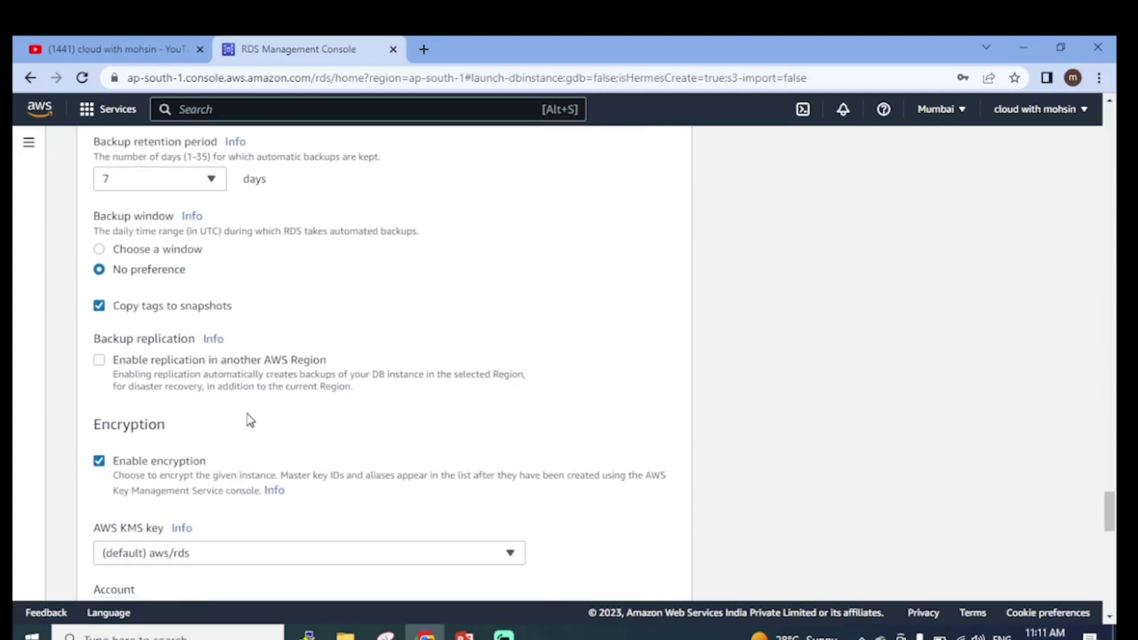
pyautogui.scroll(-4, 249, 418)
pyautogui.scroll(-4, 249, 418)
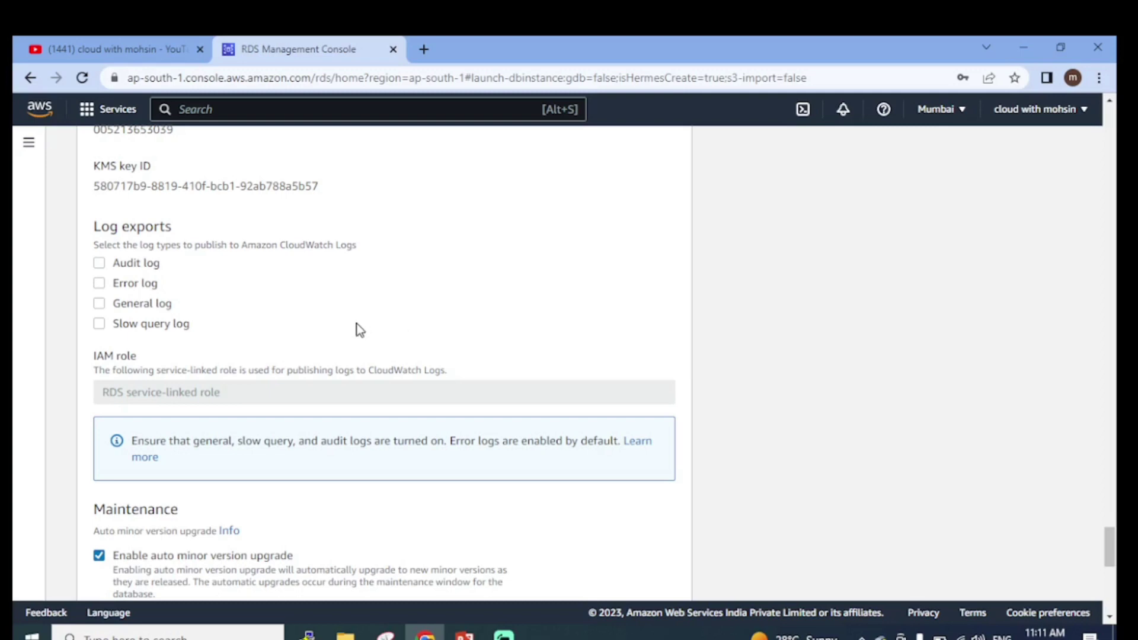
pyautogui.scroll(3, 354, 323)
pyautogui.scroll(2, 186, 243)
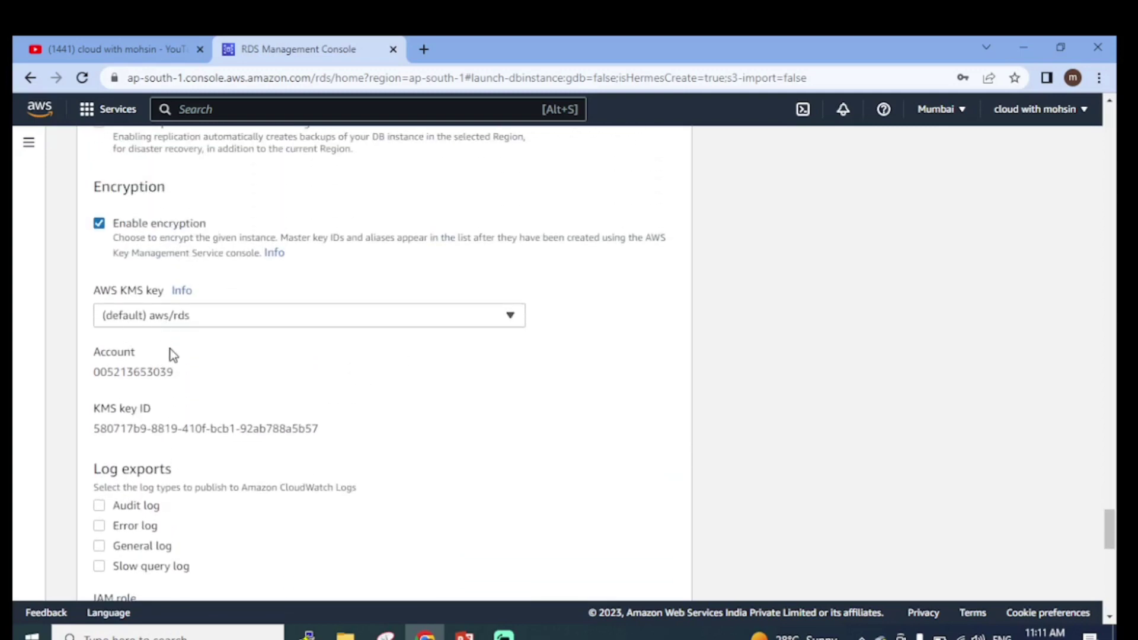
pyautogui.scroll(-2, 172, 354)
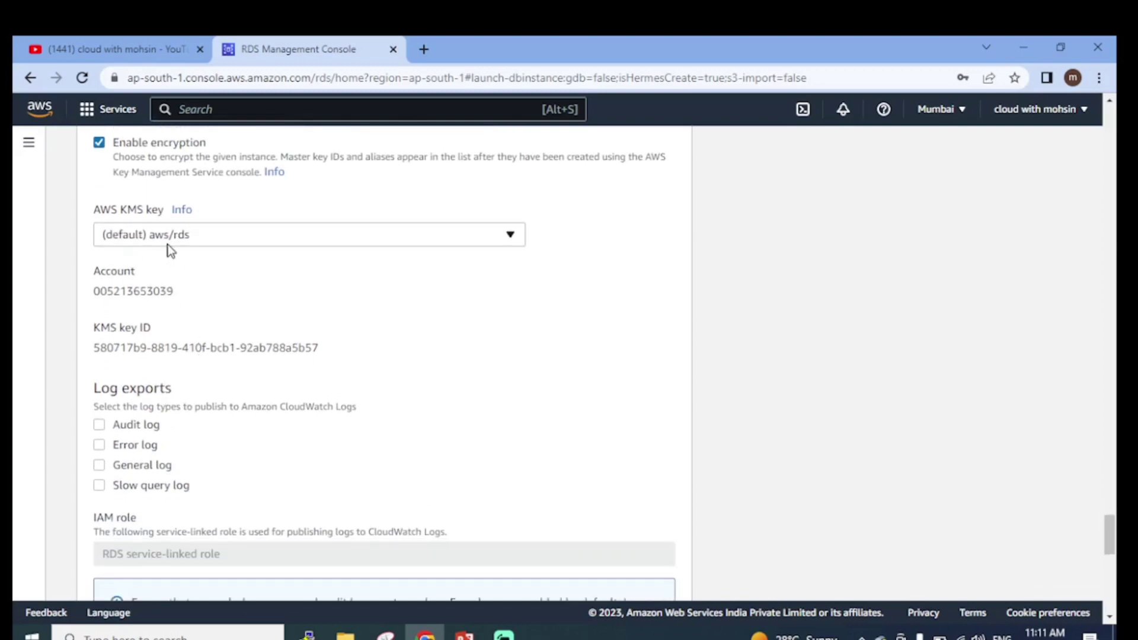
pyautogui.scroll(-4, 221, 315)
pyautogui.scroll(-6, 177, 245)
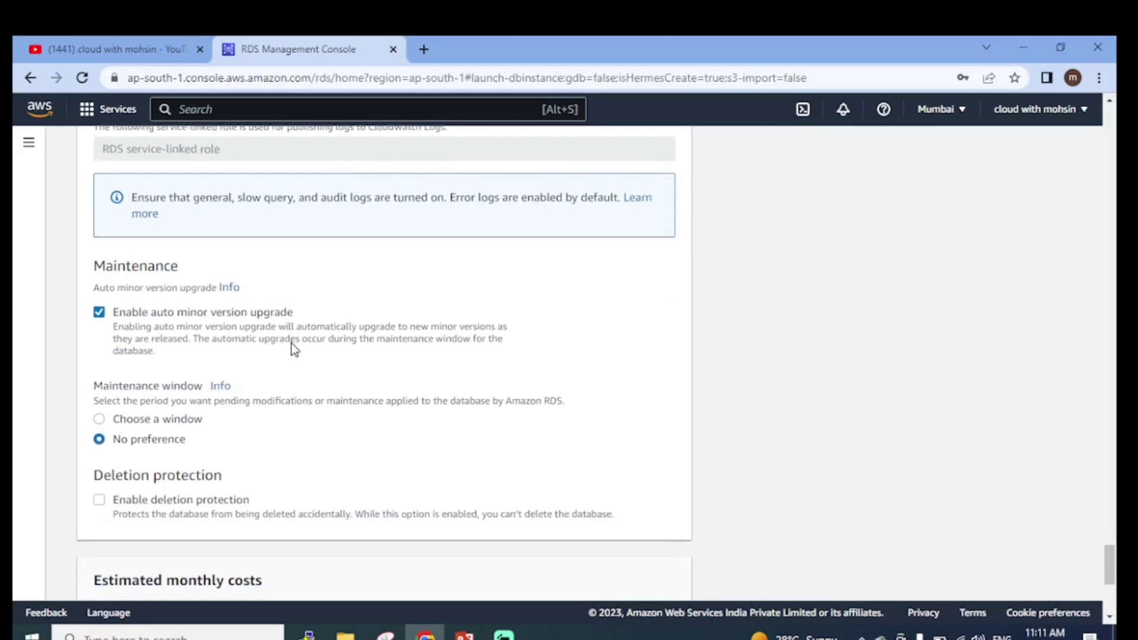
pyautogui.scroll(-2, 162, 239)
pyautogui.moveTo(143, 233); pyautogui.dragTo(293, 233)
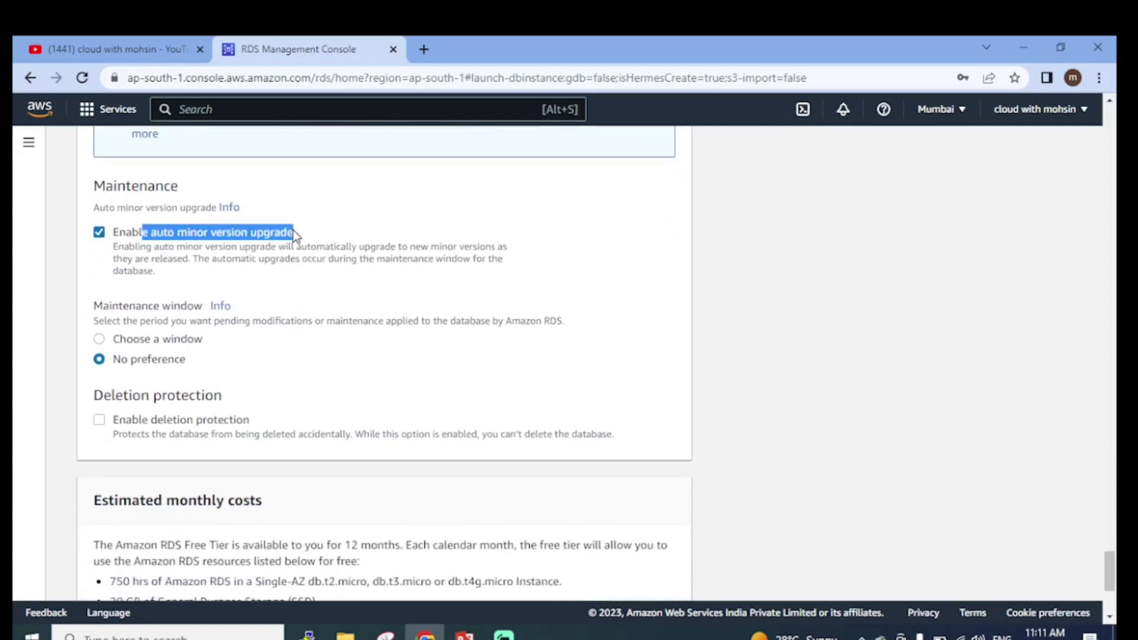
pyautogui.click(370, 299)
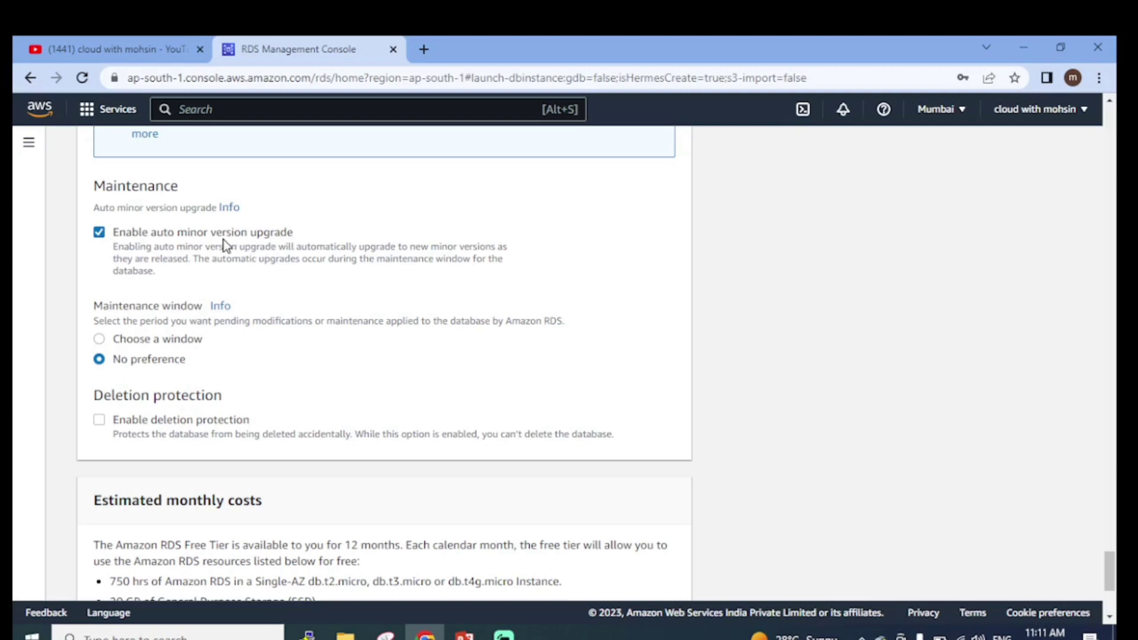
pyautogui.scroll(-1, 306, 256)
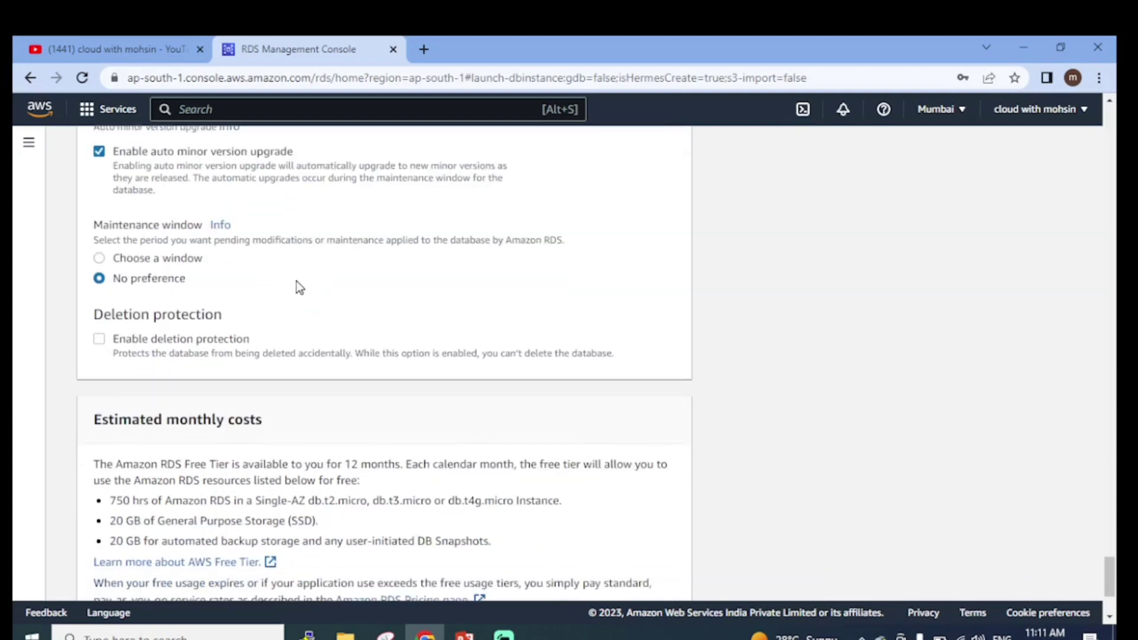
pyautogui.scroll(-1, 308, 302)
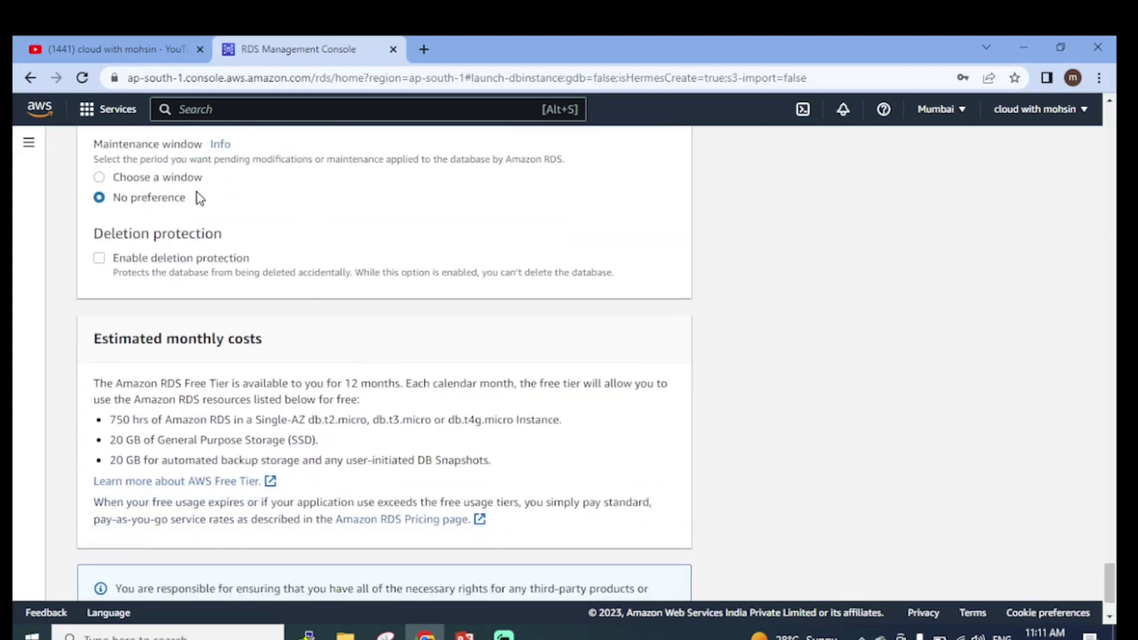
pyautogui.scroll(-2, 186, 212)
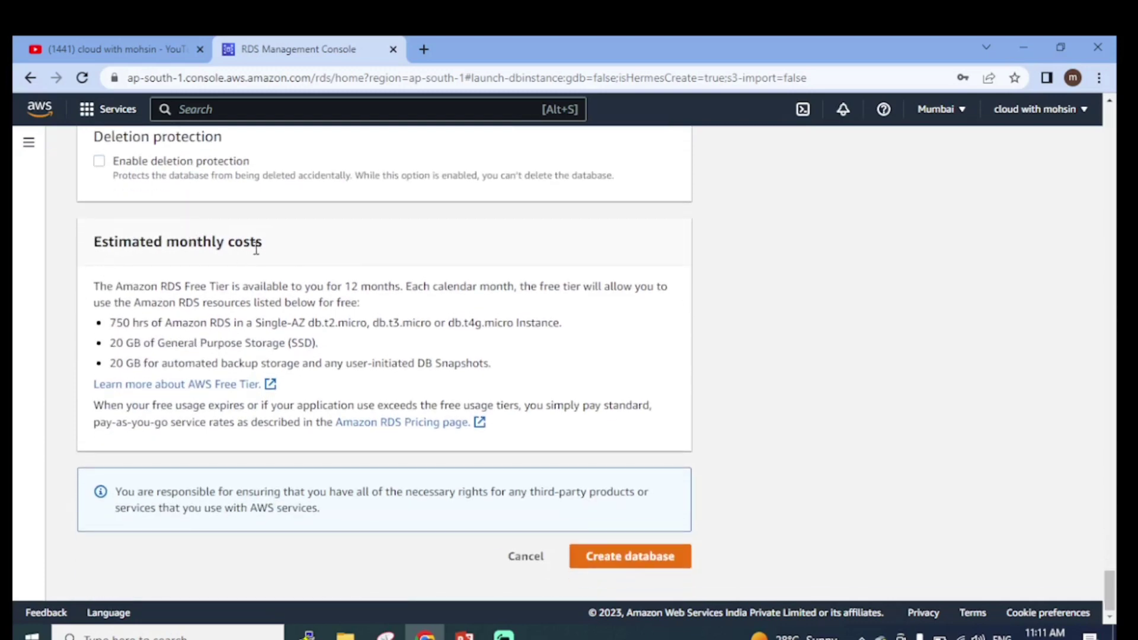
pyautogui.moveTo(94, 286); pyautogui.dragTo(249, 291)
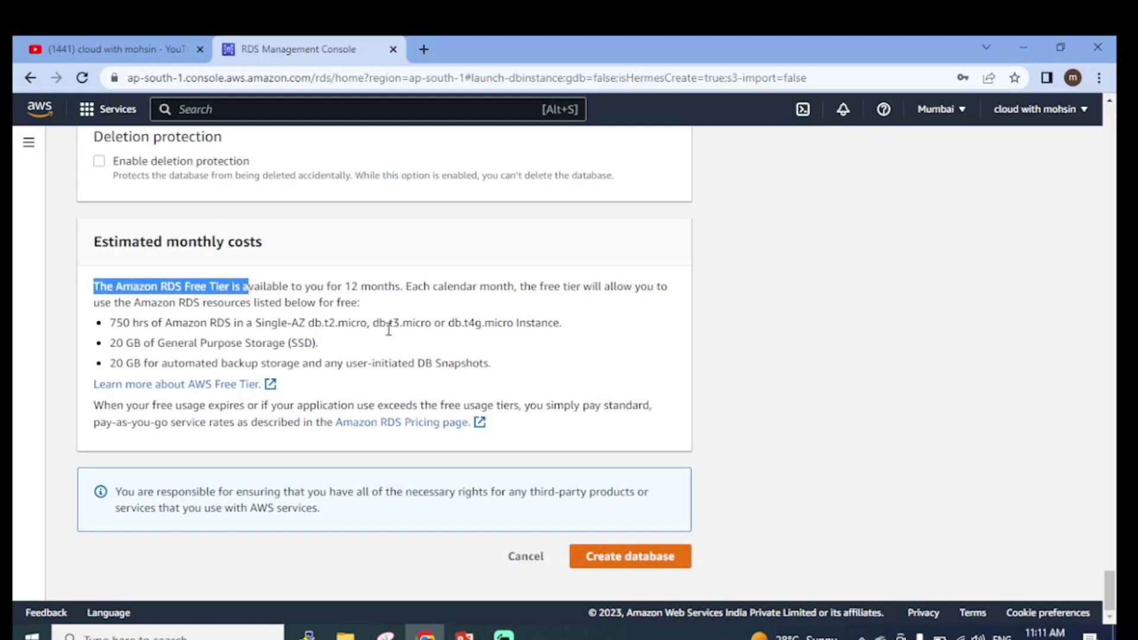
pyautogui.click(449, 333)
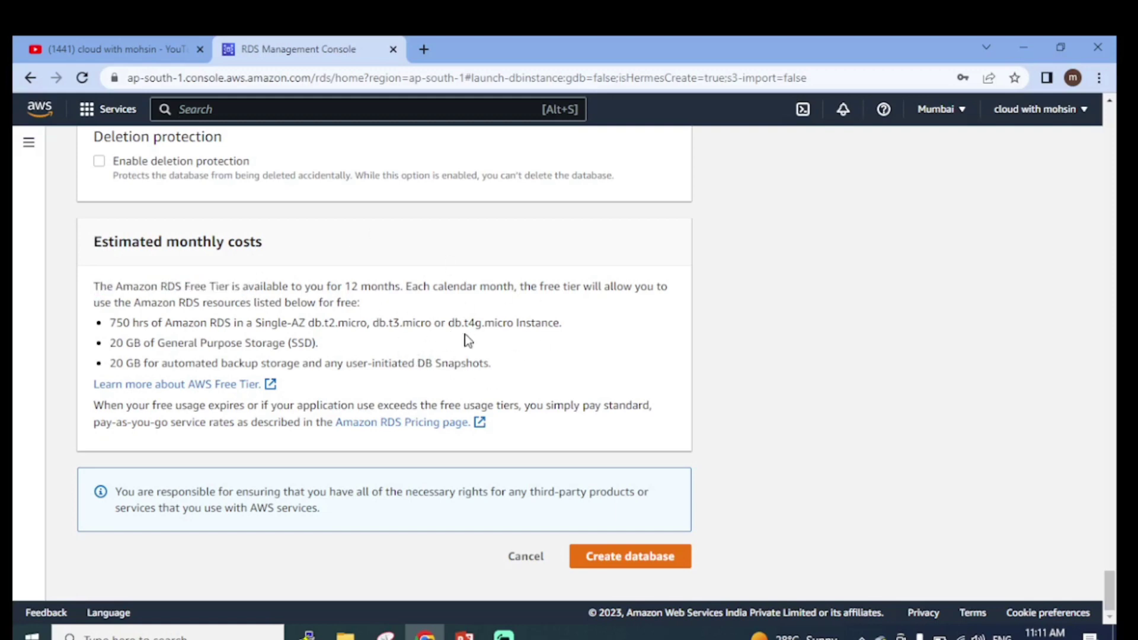
pyautogui.scroll(1, 285, 308)
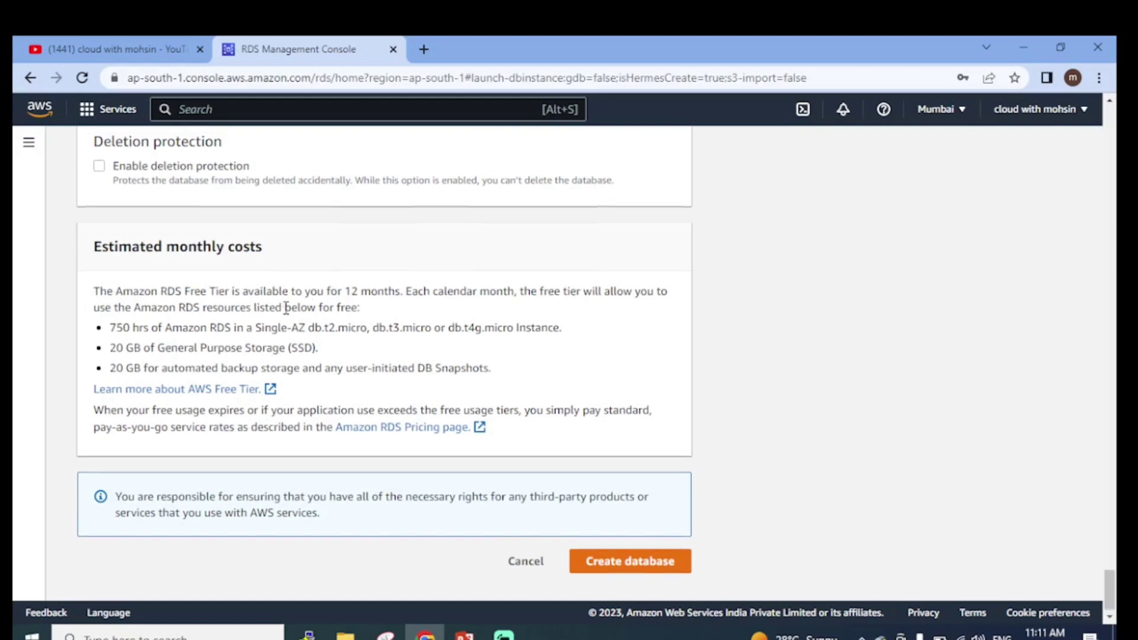
pyautogui.scroll(1, 285, 308)
pyautogui.scroll(3, 286, 308)
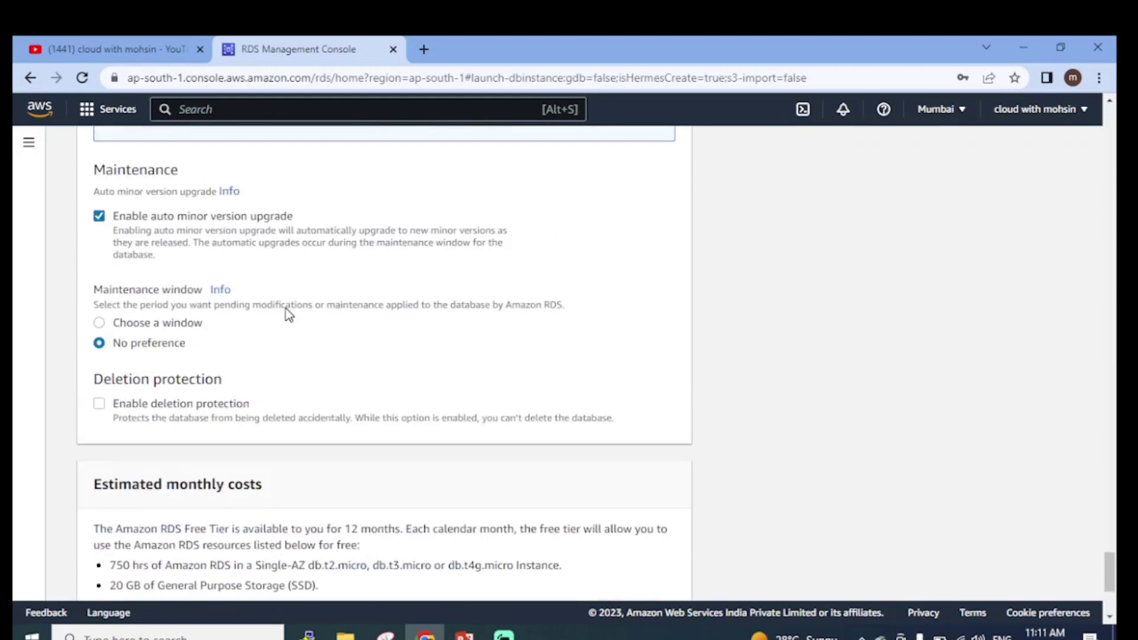
pyautogui.scroll(-4, 408, 353)
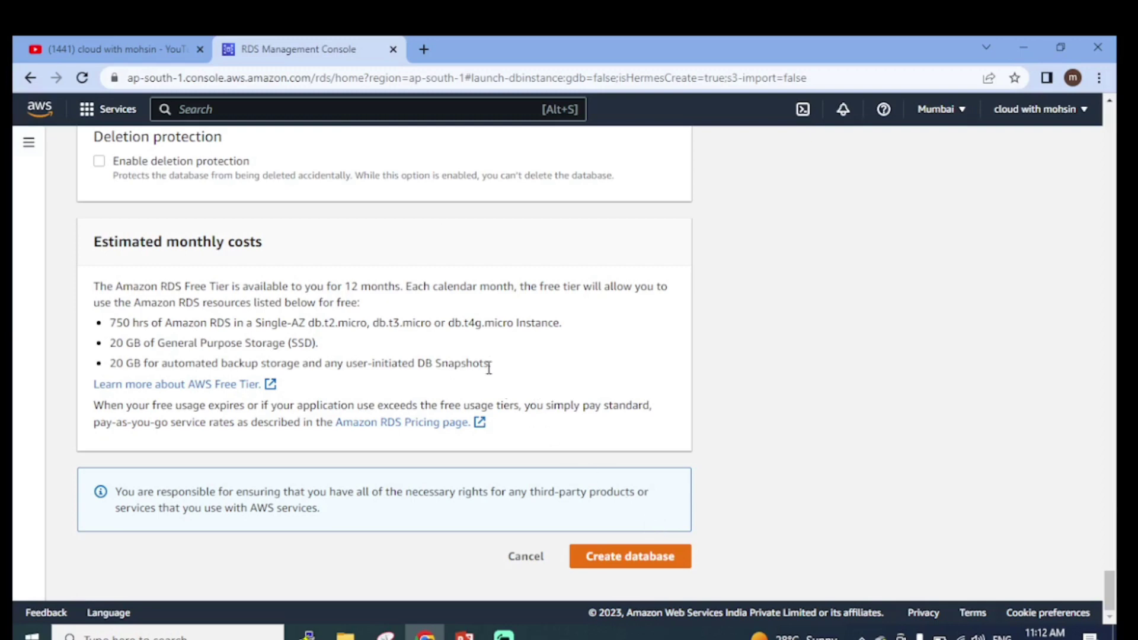
# Submit the MySQL inventory database on db.t3.micro and check its Creating status in the Databases list
pyautogui.click(646, 563)
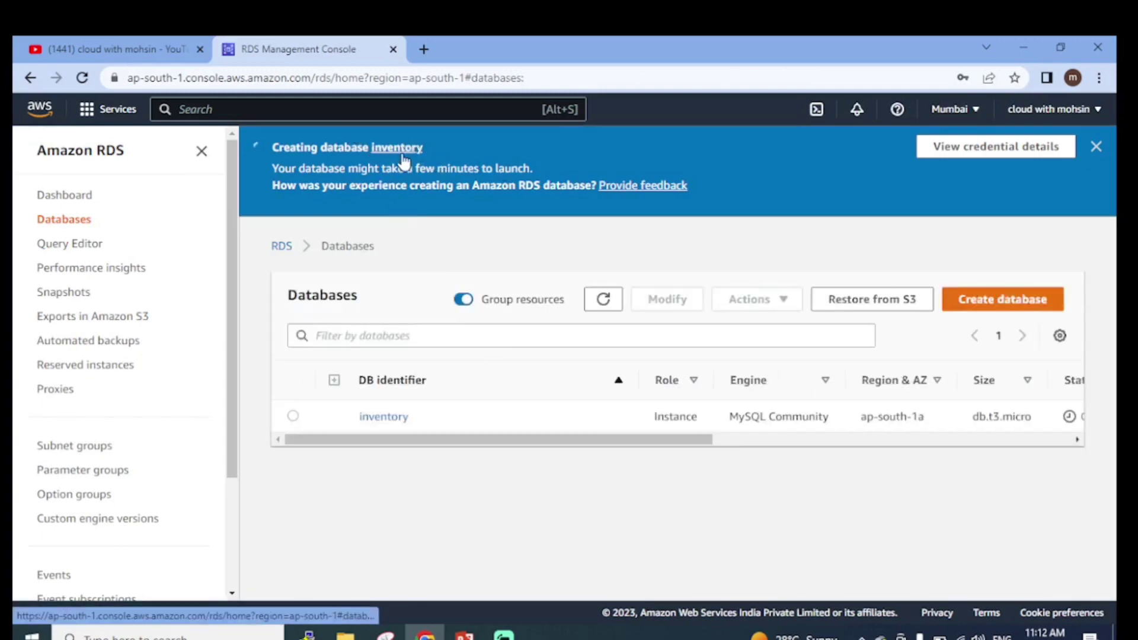
pyautogui.moveTo(565, 438); pyautogui.dragTo(16, 494)
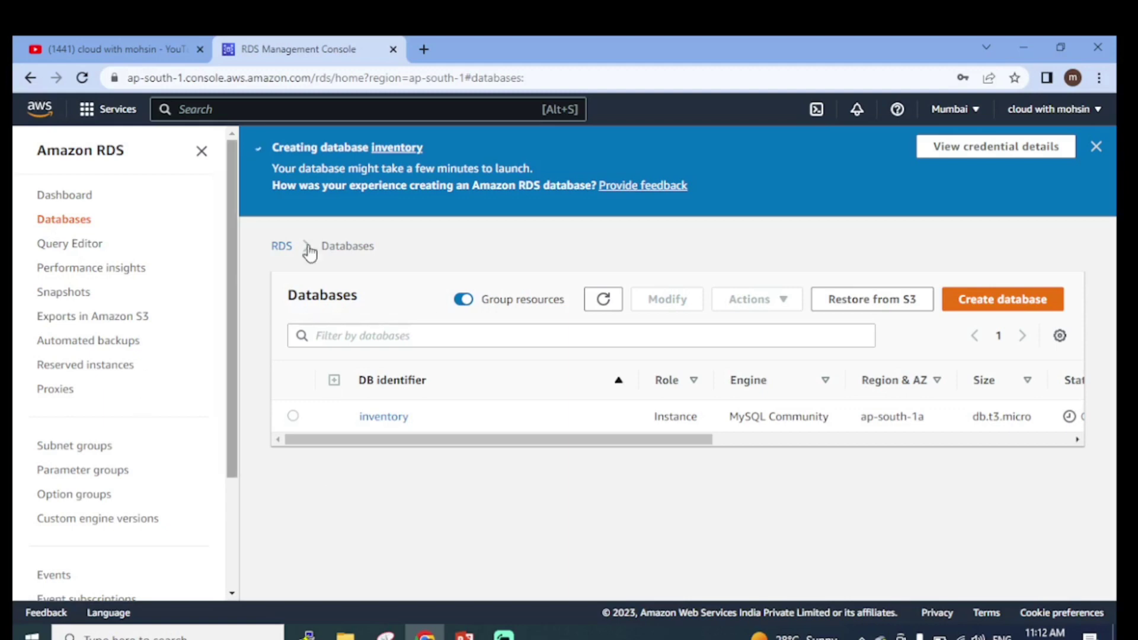
pyautogui.moveTo(636, 444); pyautogui.dragTo(775, 455)
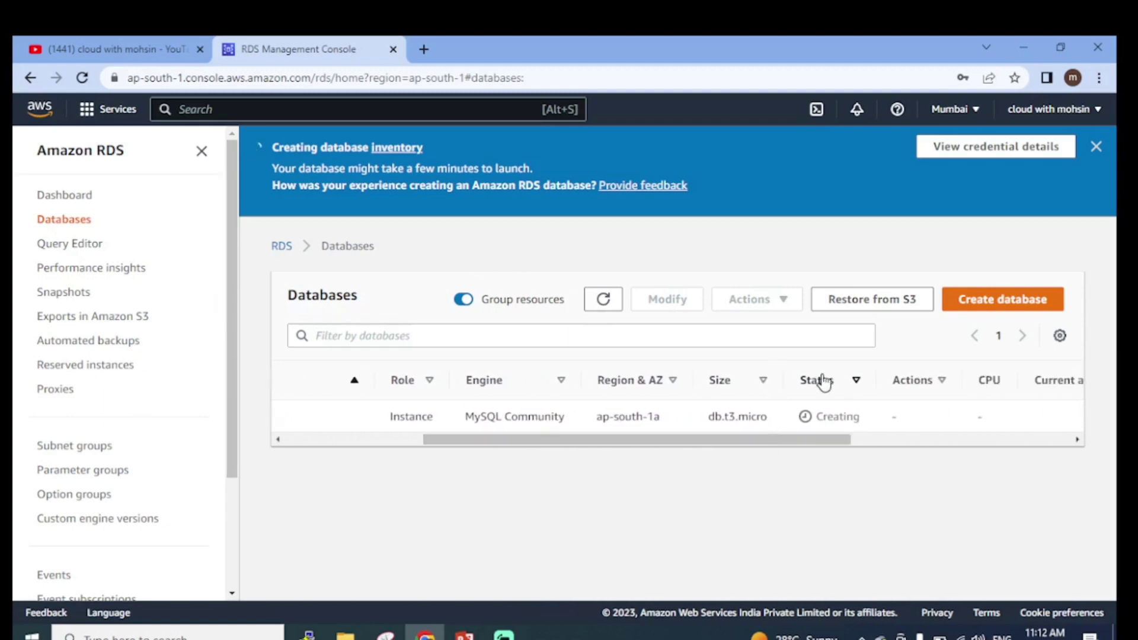
pyautogui.moveTo(818, 415); pyautogui.dragTo(868, 422)
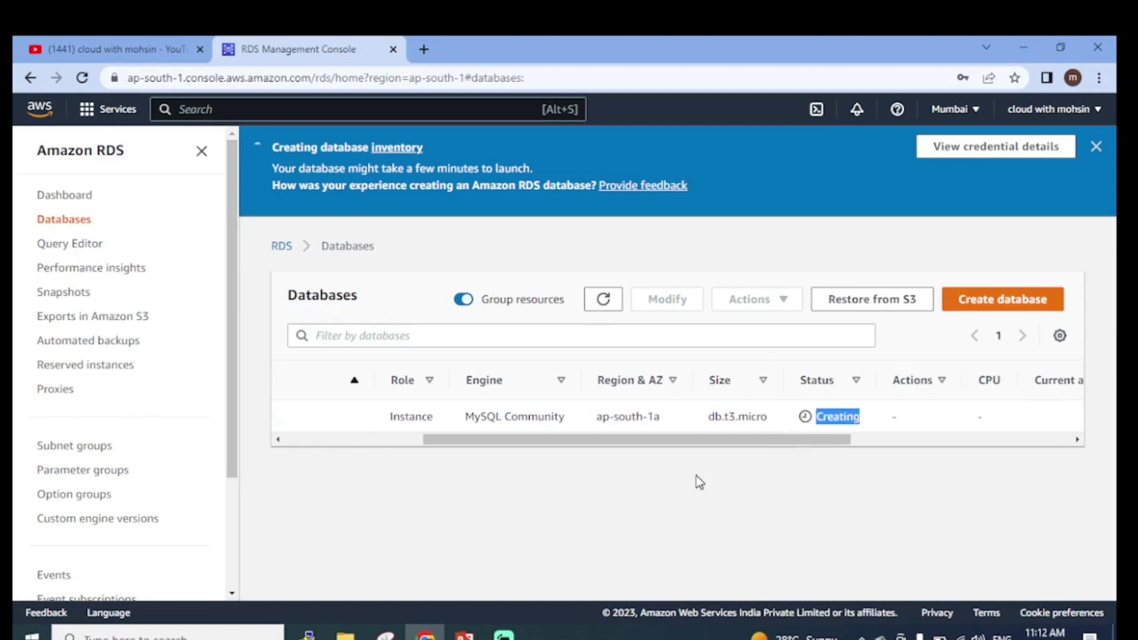
pyautogui.click(621, 501)
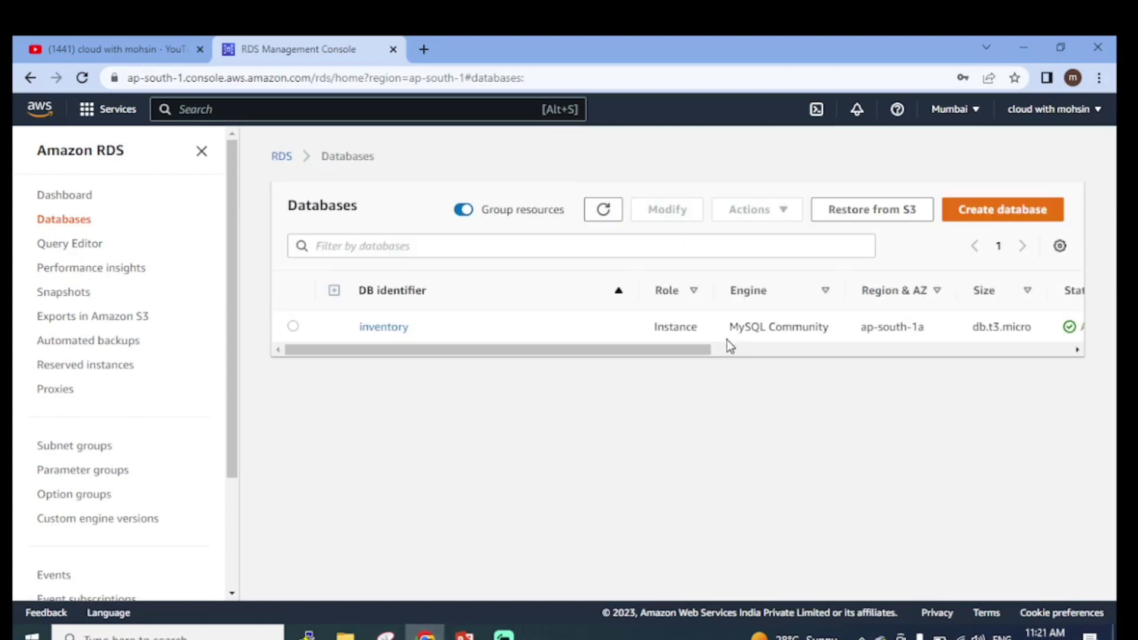
# Confirm inventory shows Available in the Databases table and open its detail page
pyautogui.moveTo(646, 349)
pyautogui.mouseDown()
pyautogui.moveTo(717, 351)
pyautogui.moveTo(477, 369)
pyautogui.moveTo(457, 353)
pyautogui.moveTo(668, 349)
pyautogui.mouseUp()
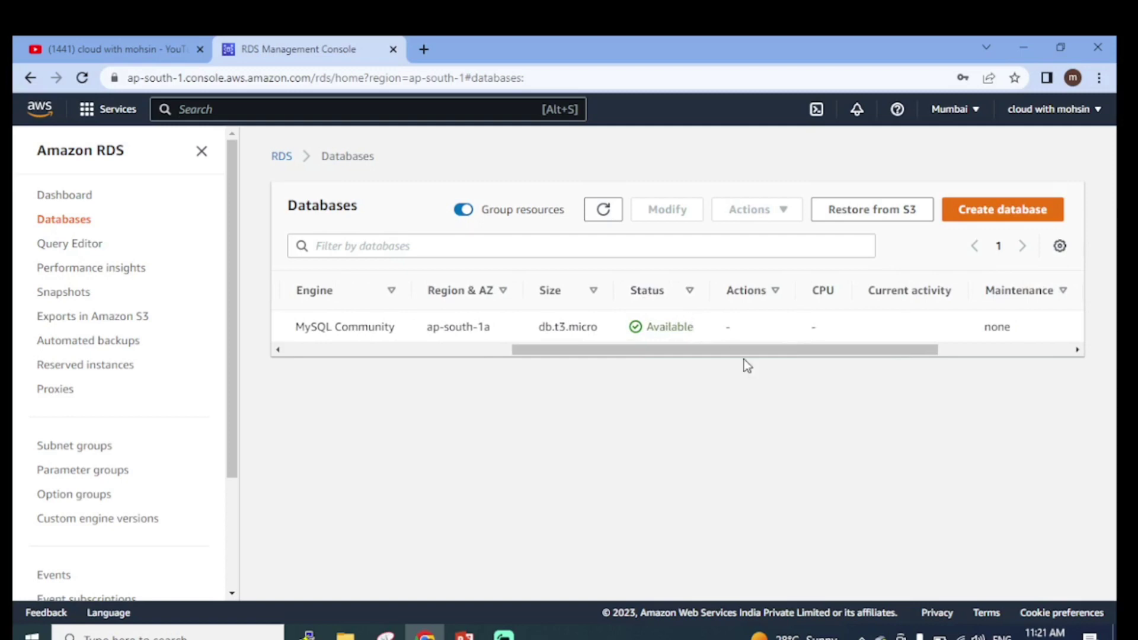
pyautogui.moveTo(810, 349); pyautogui.dragTo(373, 392)
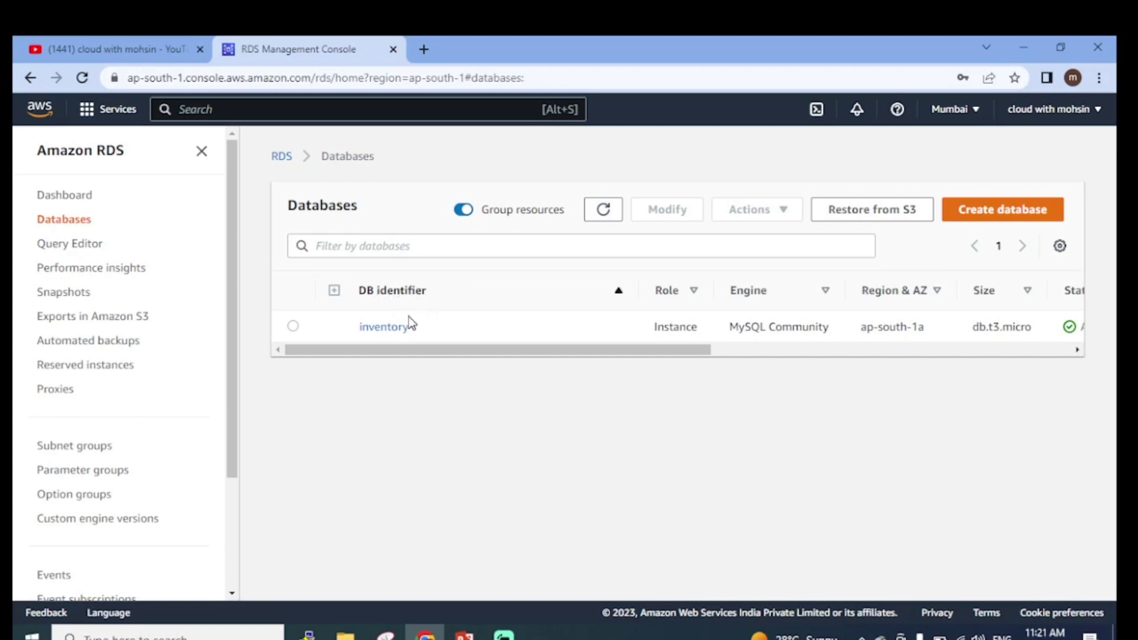
pyautogui.click(378, 327)
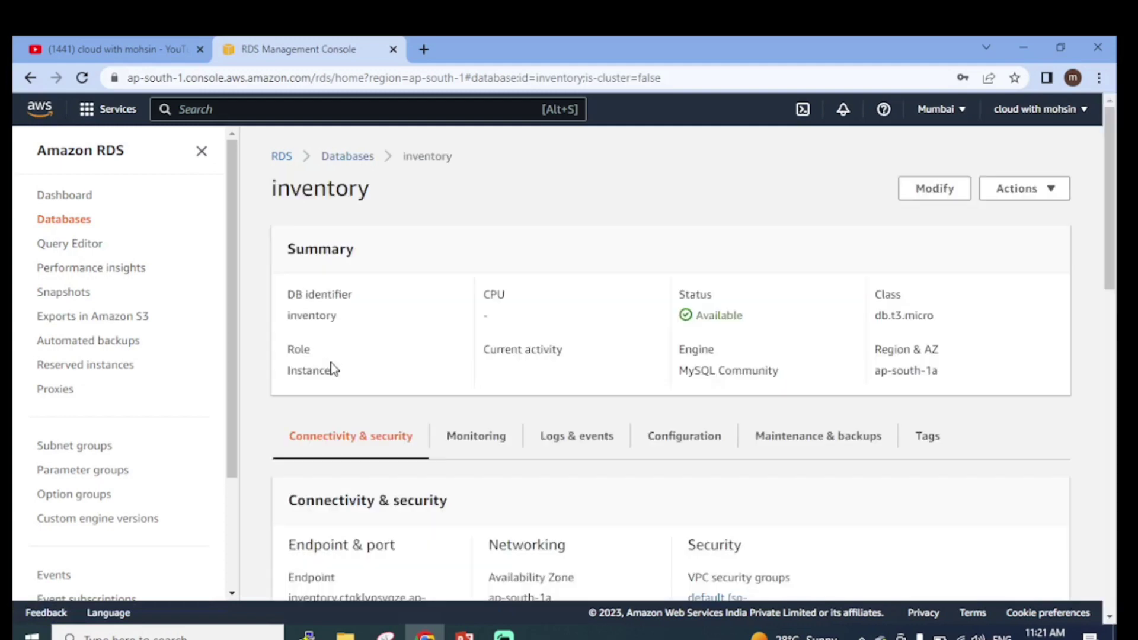
# Locate the inventory endpoint address and port 3306 under Connectivity & security
pyautogui.scroll(-2, 444, 437)
pyautogui.scroll(-1, 453, 440)
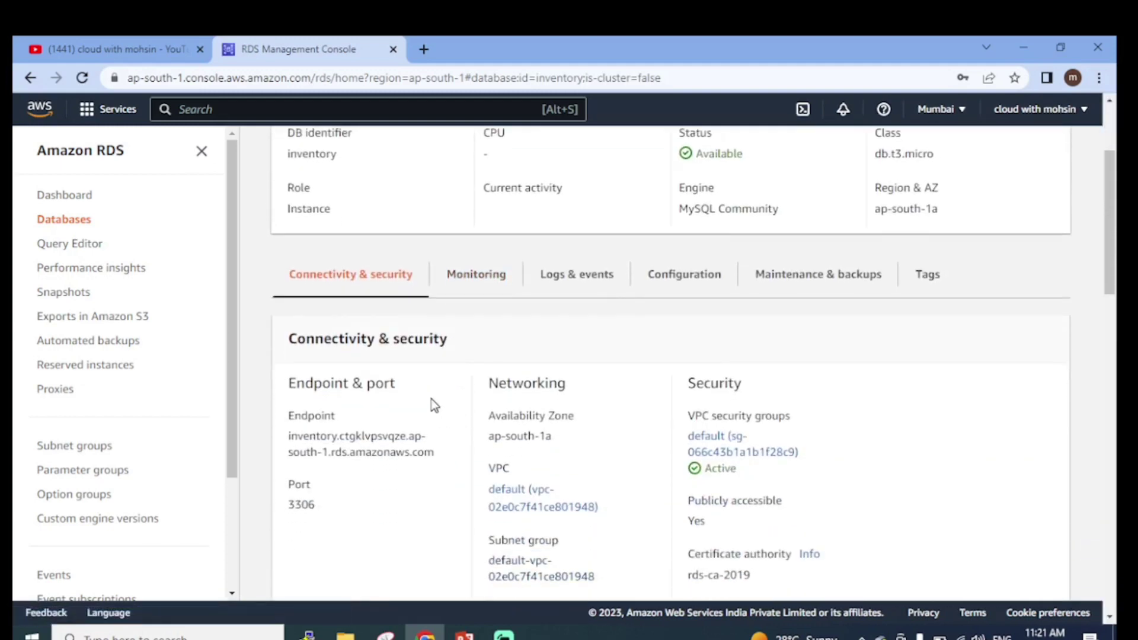
pyautogui.scroll(-1, 438, 409)
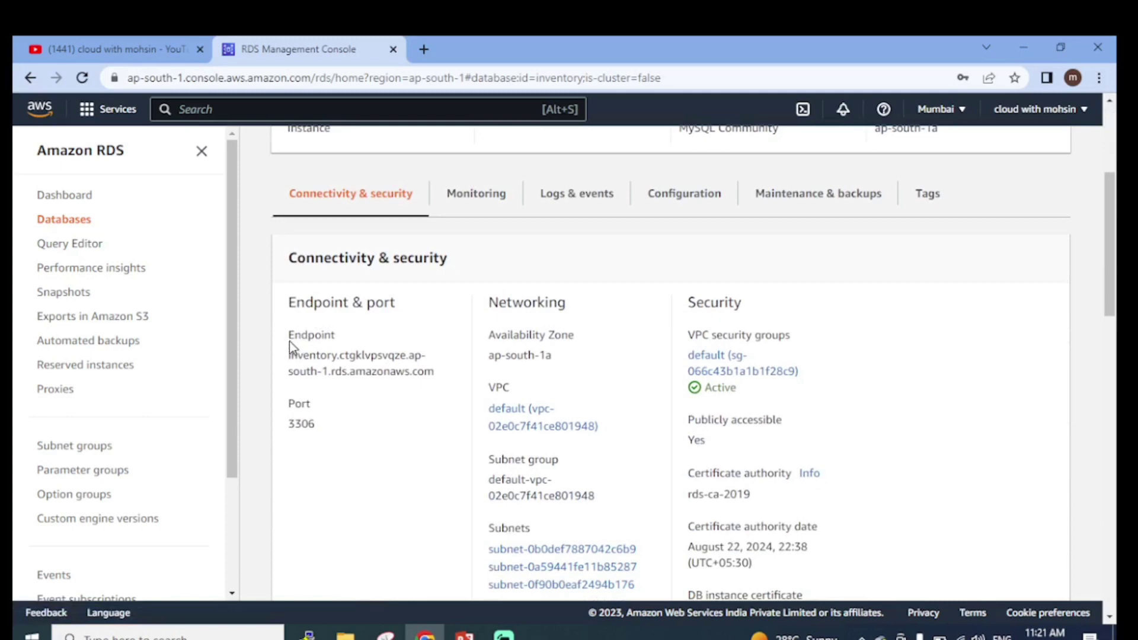
pyautogui.moveTo(288, 356); pyautogui.dragTo(435, 374)
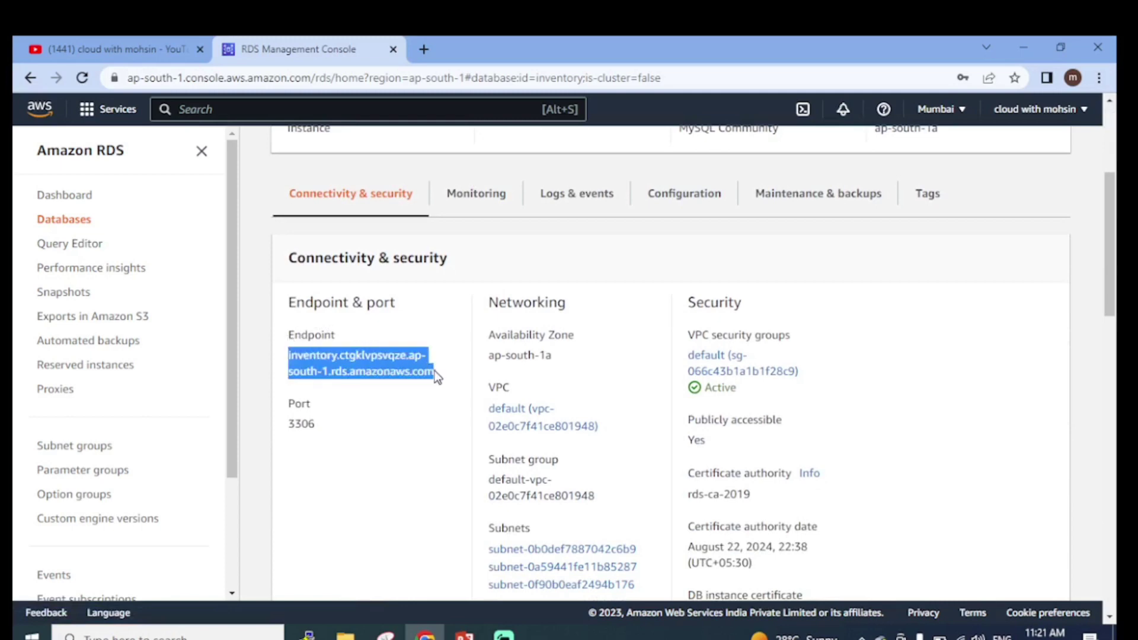
pyautogui.click(436, 425)
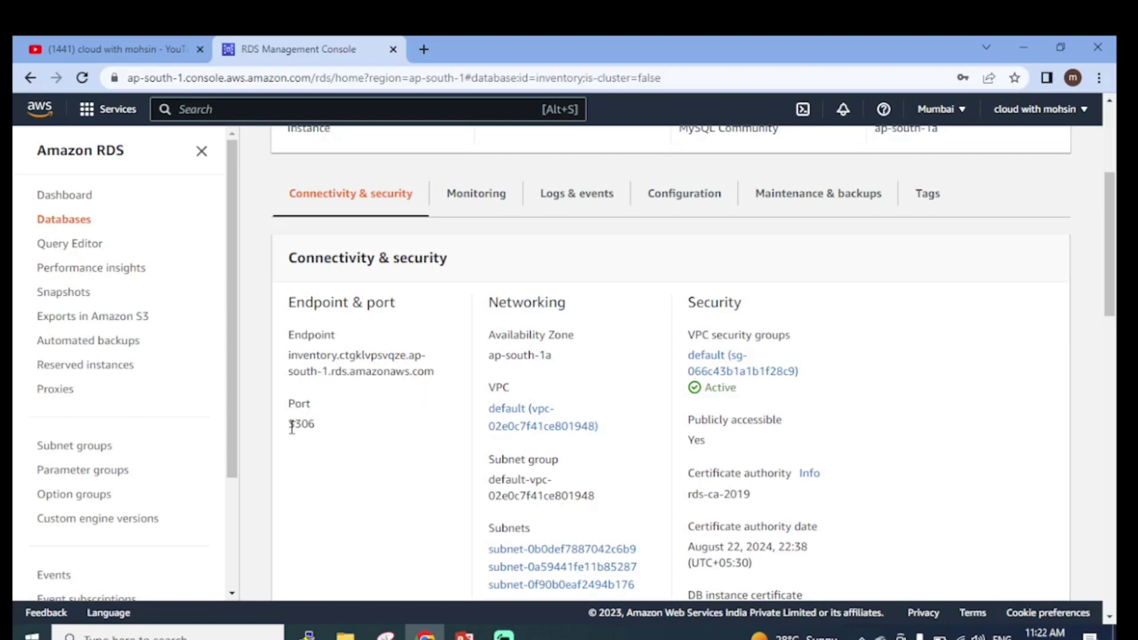
pyautogui.moveTo(290, 425); pyautogui.dragTo(318, 423)
# Confirm Publicly accessible is Yes, then bring up the Monitoring metrics
pyautogui.scroll(-1, 377, 443)
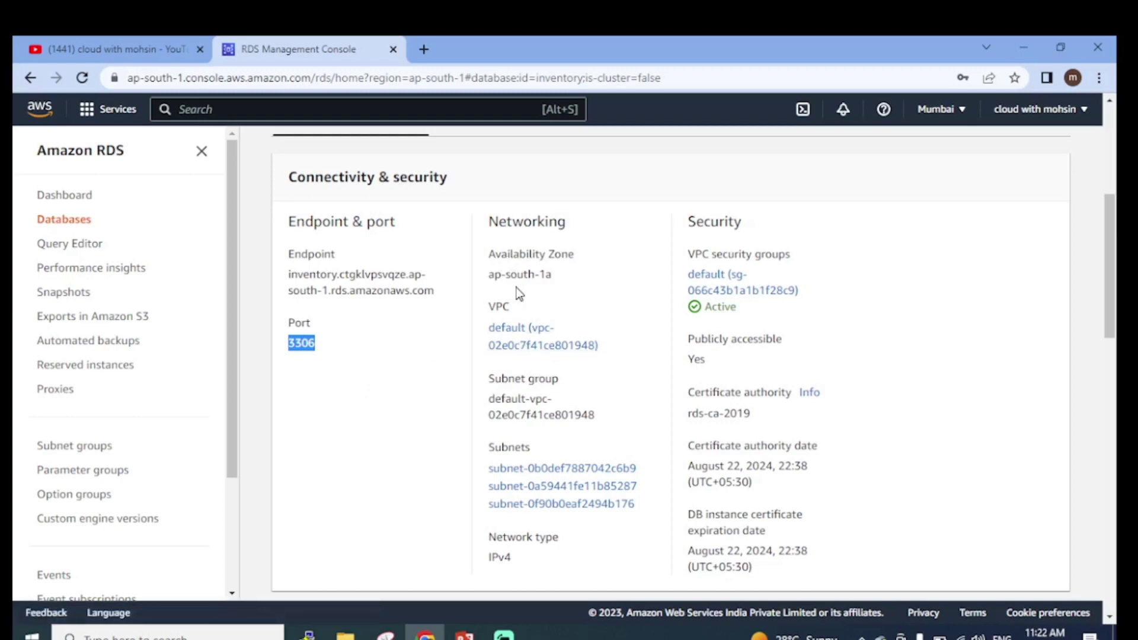
pyautogui.scroll(-1, 526, 384)
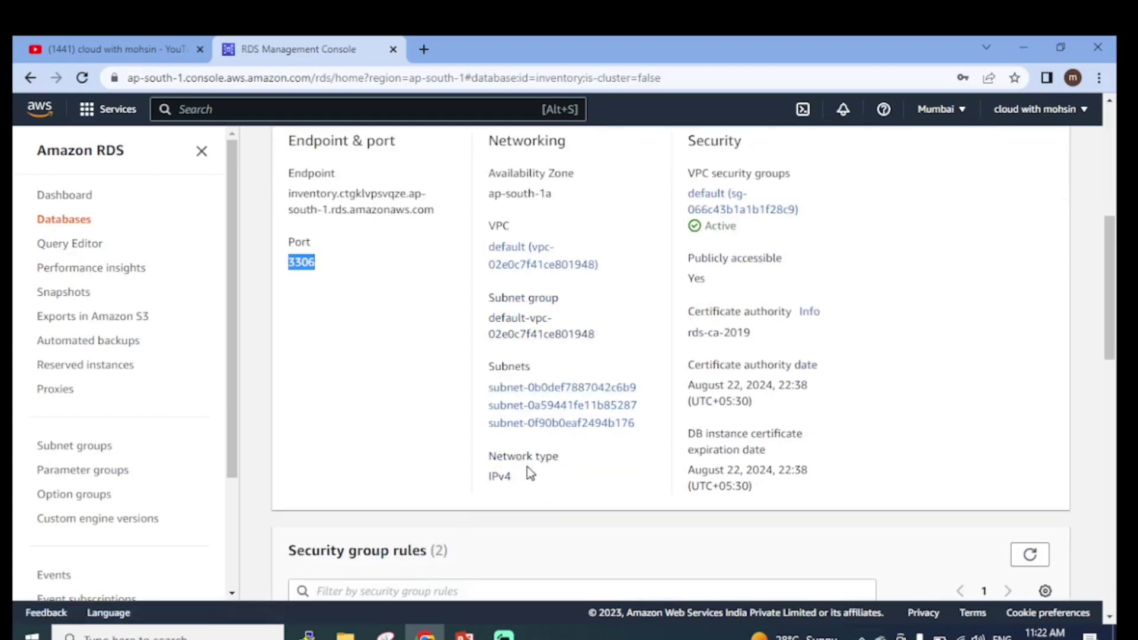
pyautogui.scroll(1, 534, 468)
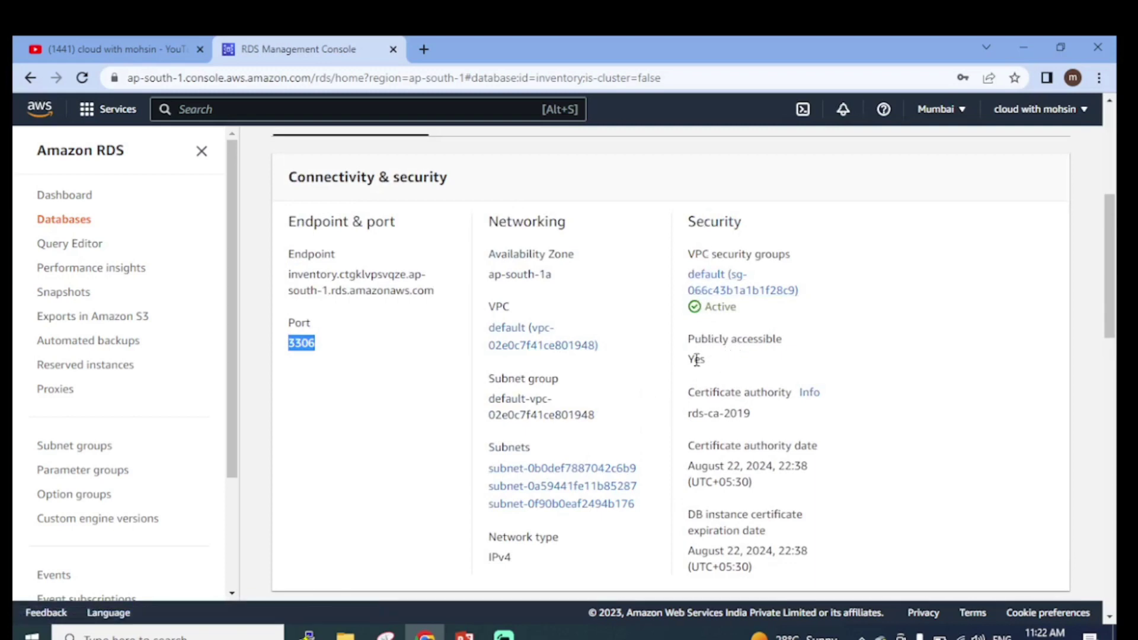
pyautogui.moveTo(686, 361); pyautogui.dragTo(702, 357)
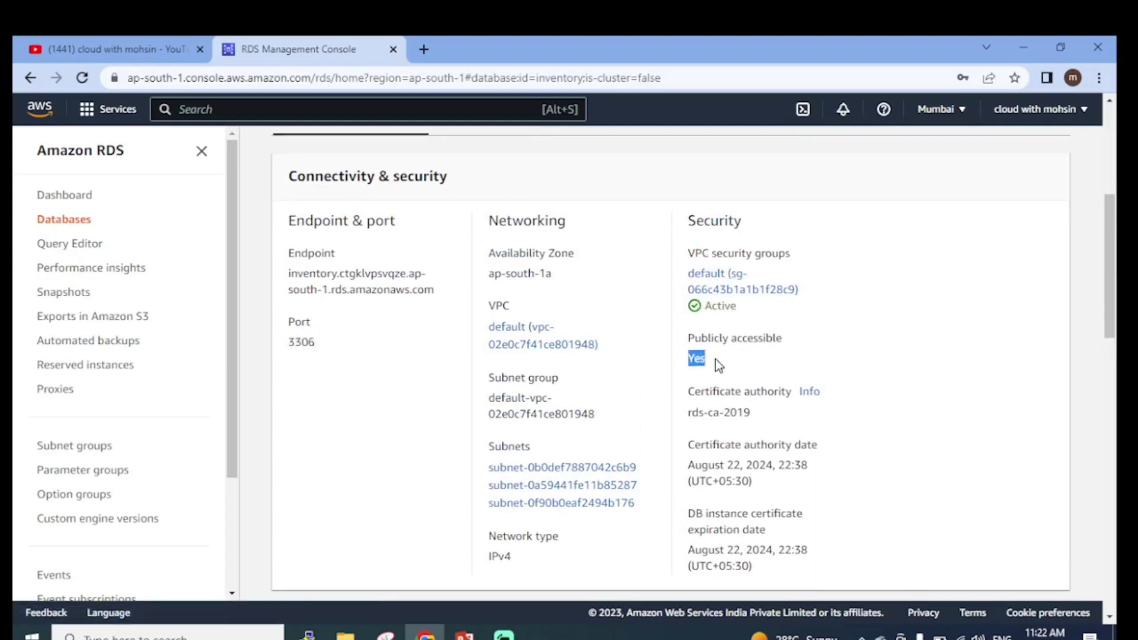
pyautogui.scroll(-5, 716, 359)
pyautogui.scroll(-3, 713, 354)
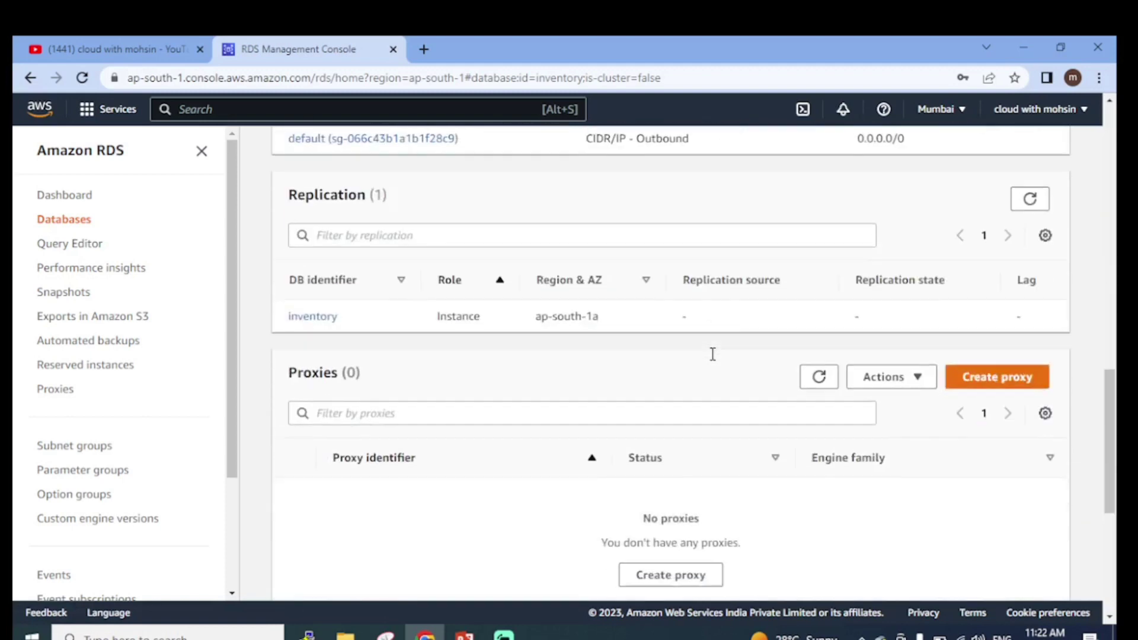
pyautogui.scroll(10, 711, 356)
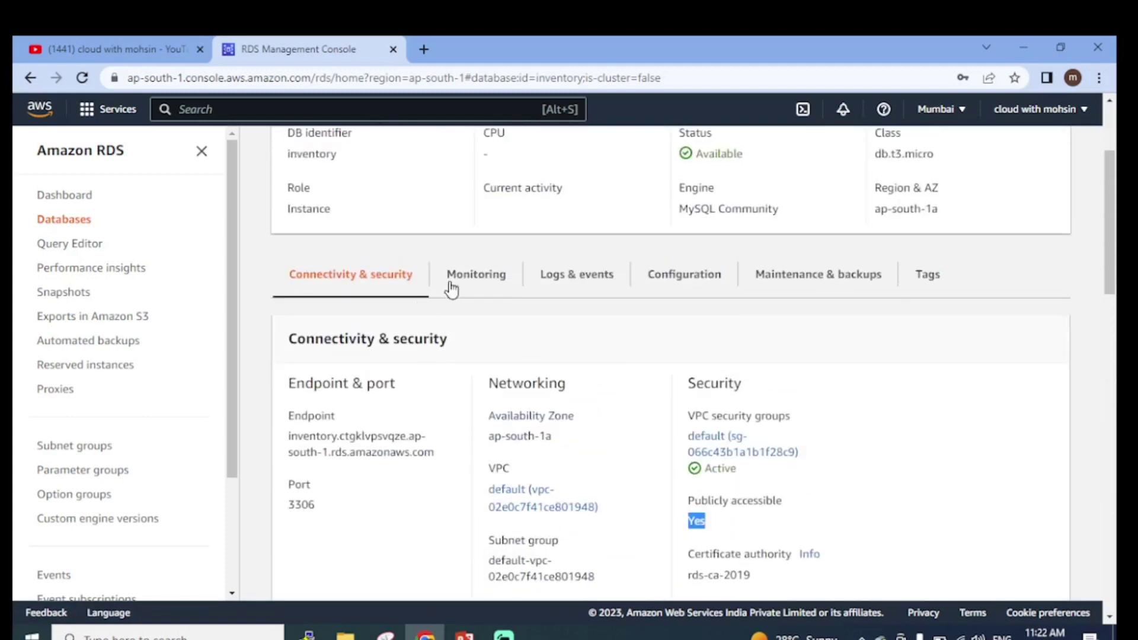
pyautogui.click(479, 277)
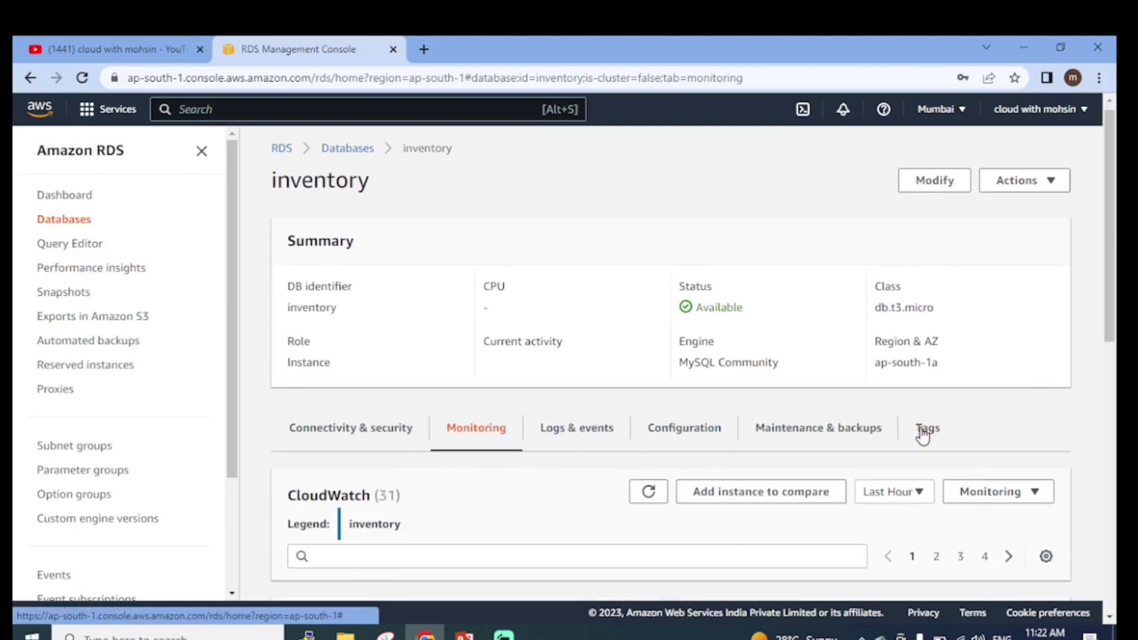
# Scroll through inventory's CloudWatch charts: CPU settling near 3 percent, DB connections near zero
pyautogui.scroll(-8, 807, 483)
pyautogui.scroll(4, 649, 391)
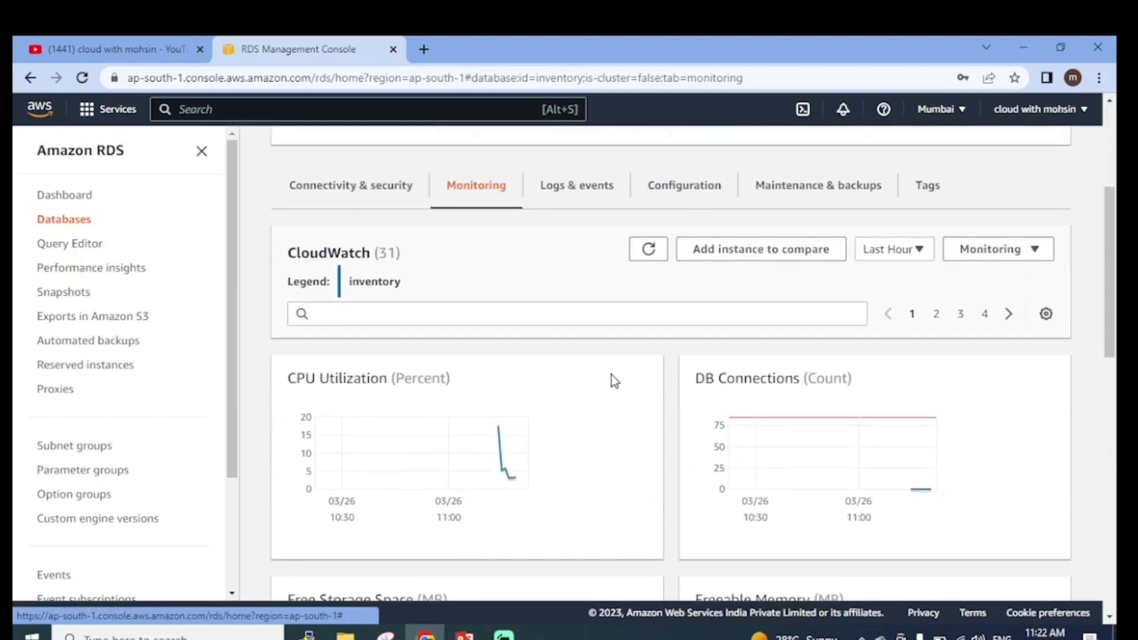
pyautogui.scroll(-12, 610, 381)
pyautogui.scroll(10, 628, 459)
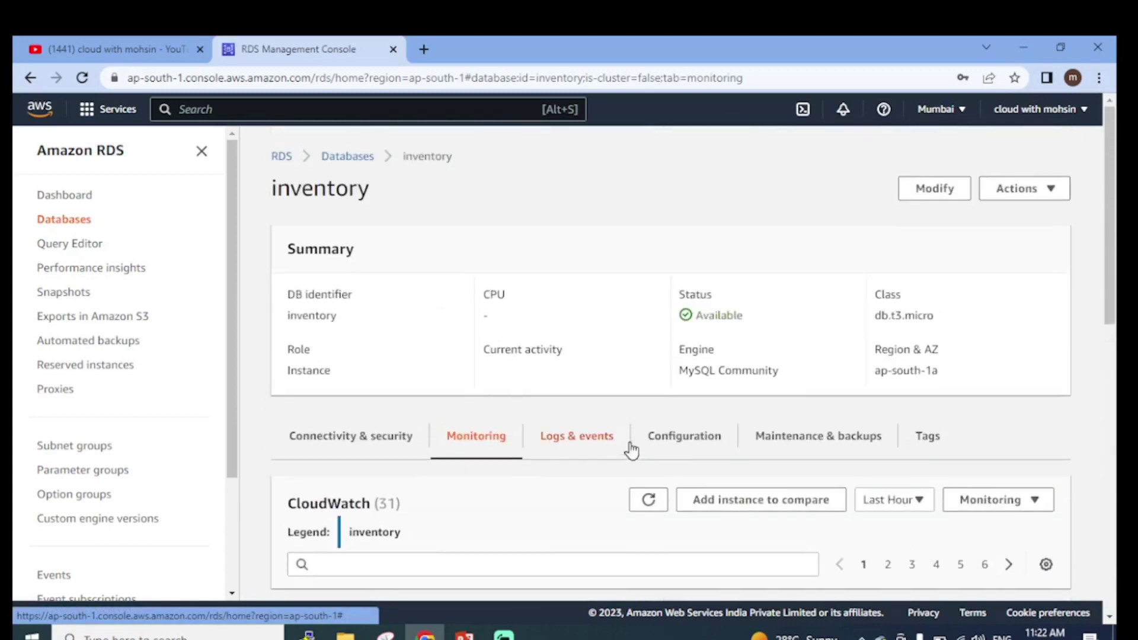
pyautogui.scroll(-1, 415, 463)
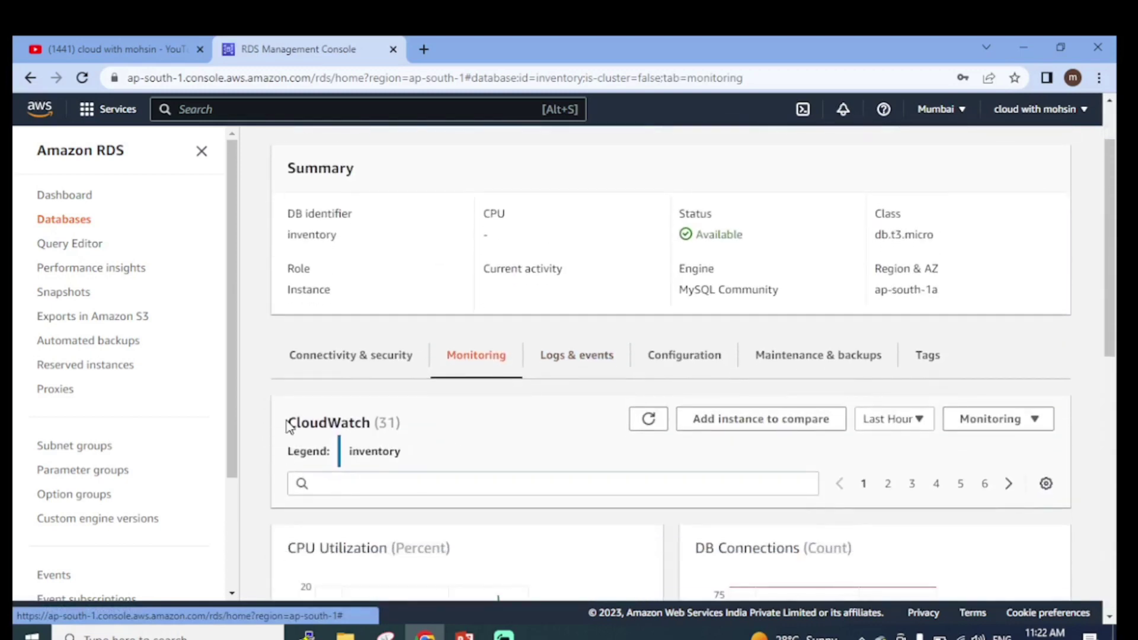
pyautogui.moveTo(288, 422); pyautogui.dragTo(373, 422)
pyautogui.scroll(-3, 641, 459)
pyautogui.scroll(-2, 663, 463)
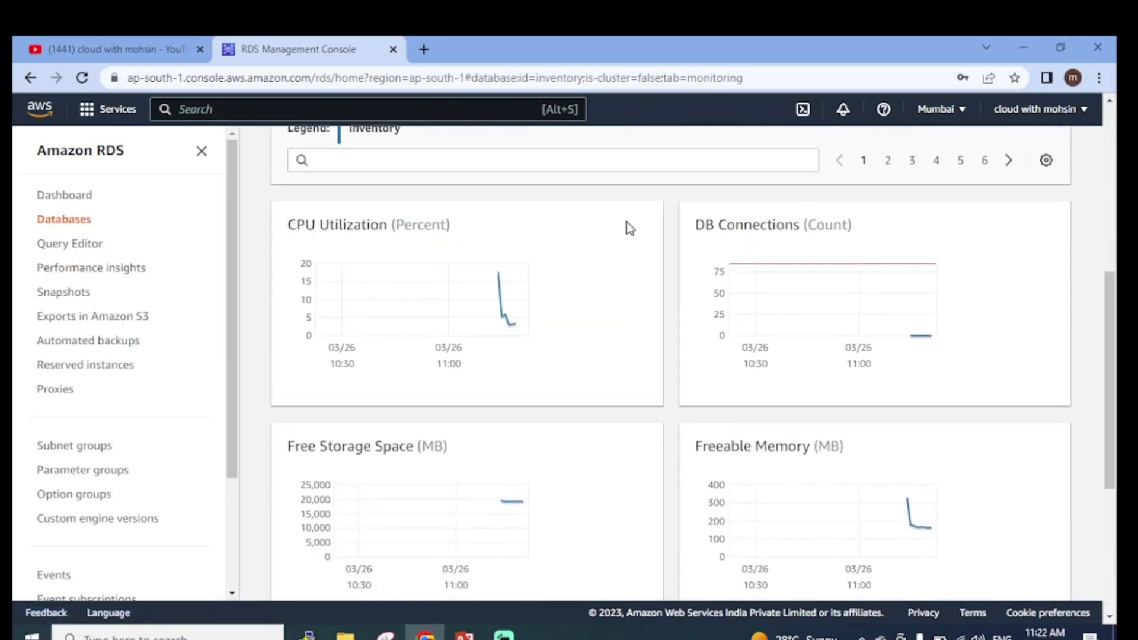
pyautogui.scroll(-3, 757, 247)
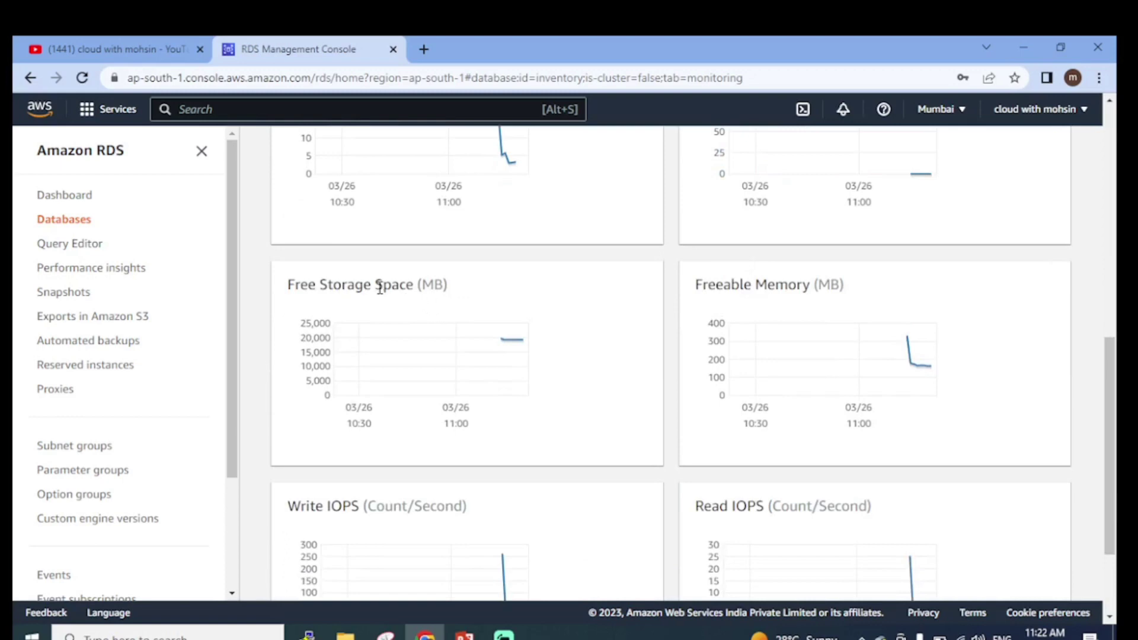
pyautogui.scroll(-3, 766, 289)
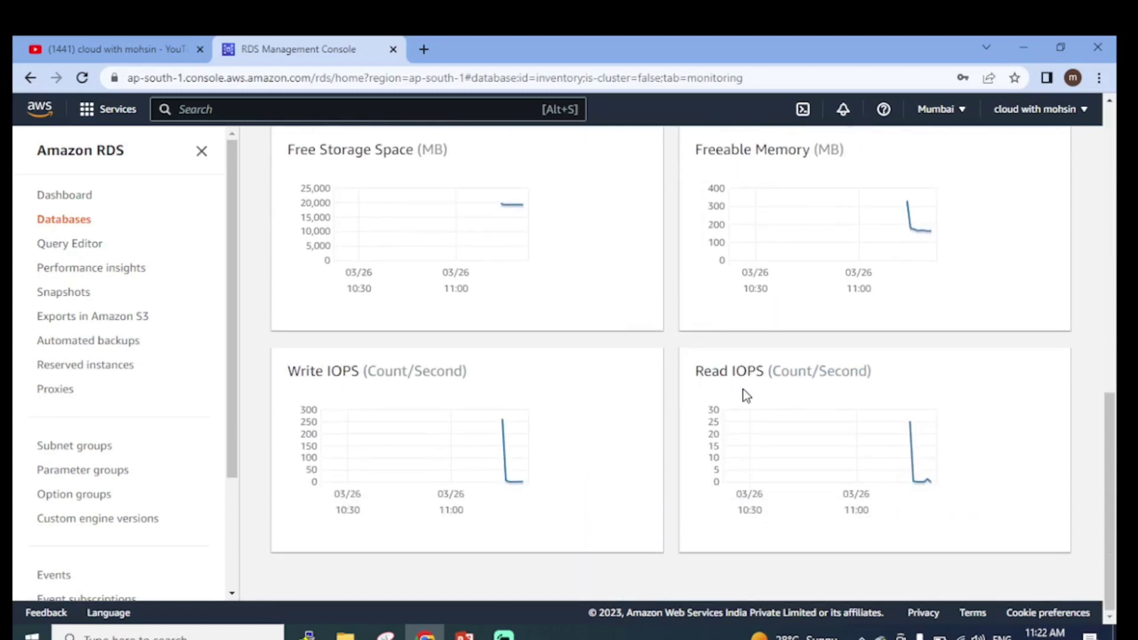
pyautogui.scroll(10, 742, 388)
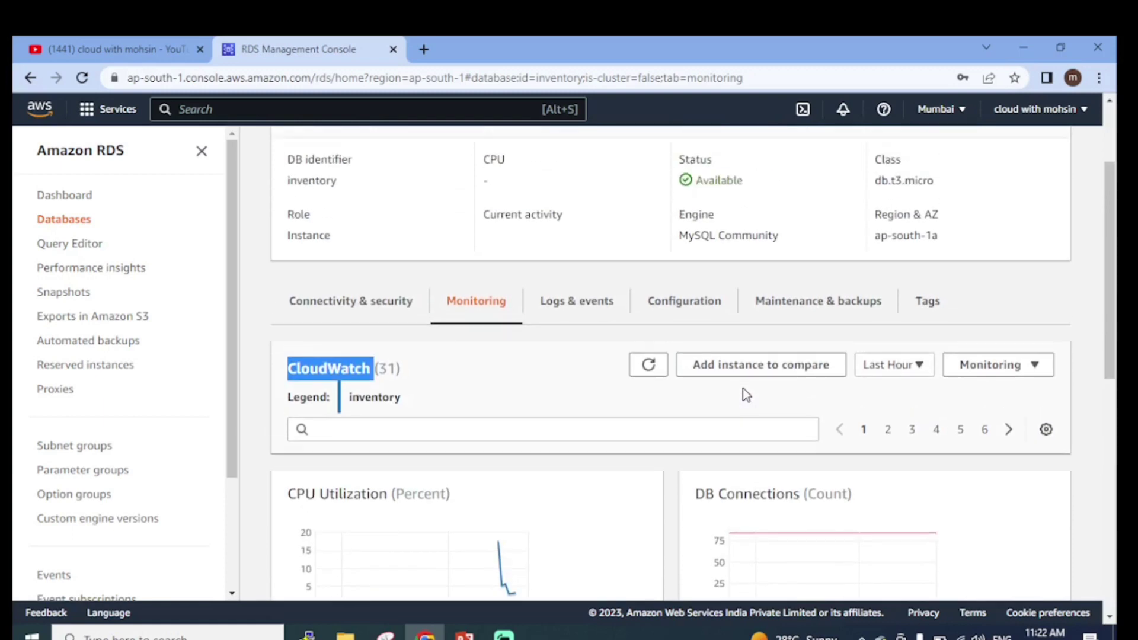
pyautogui.scroll(-9, 742, 389)
pyautogui.scroll(-1, 742, 390)
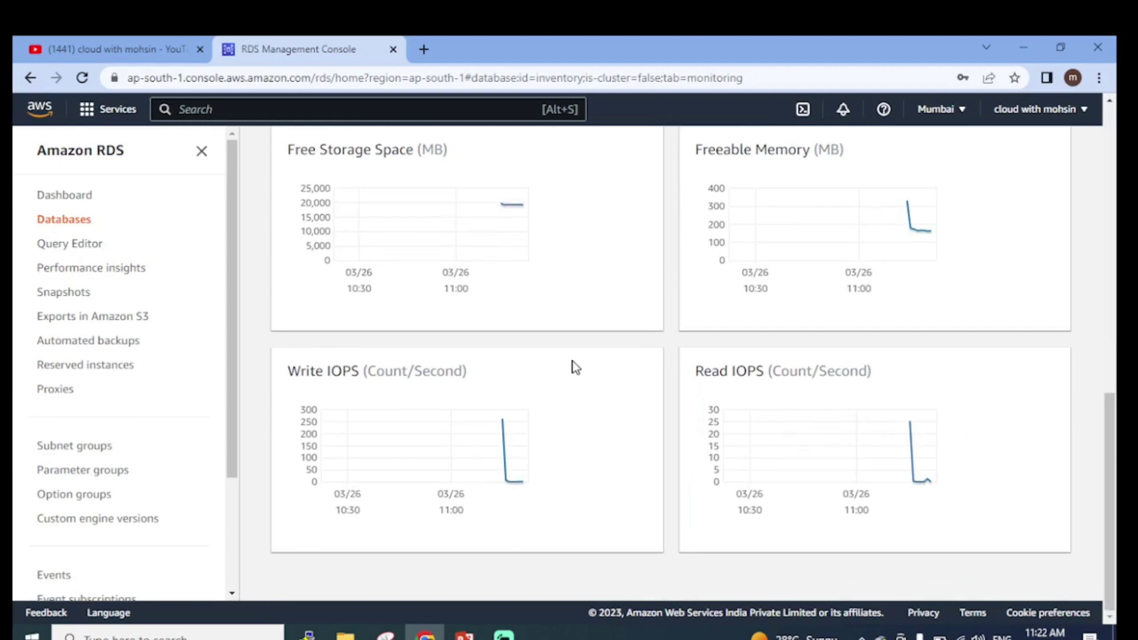
pyautogui.scroll(4, 578, 368)
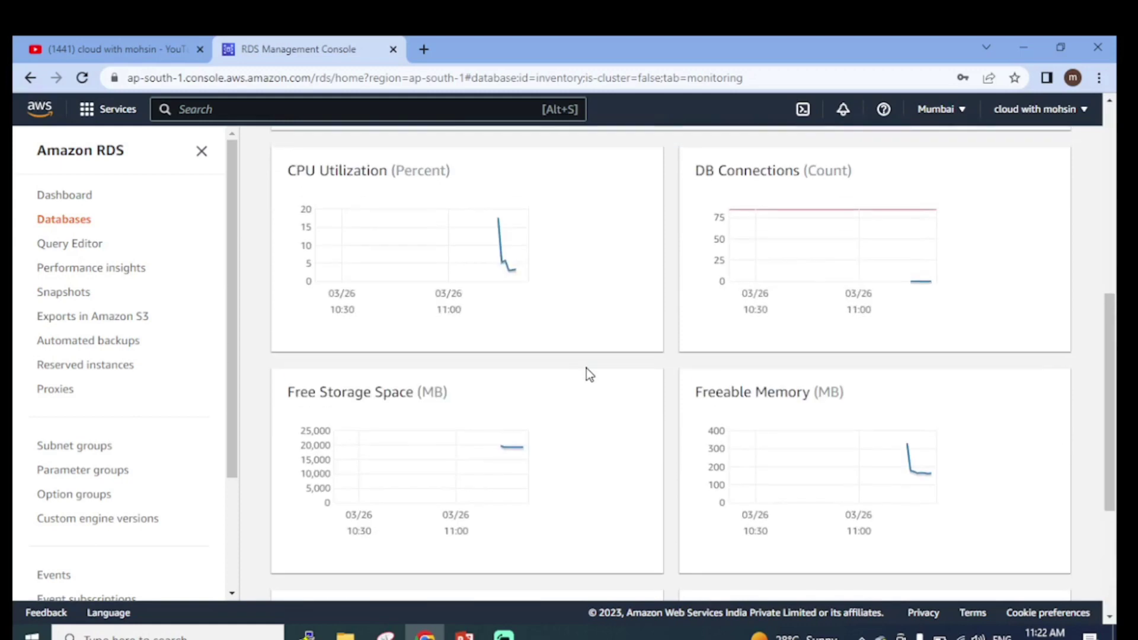
pyautogui.scroll(3, 586, 368)
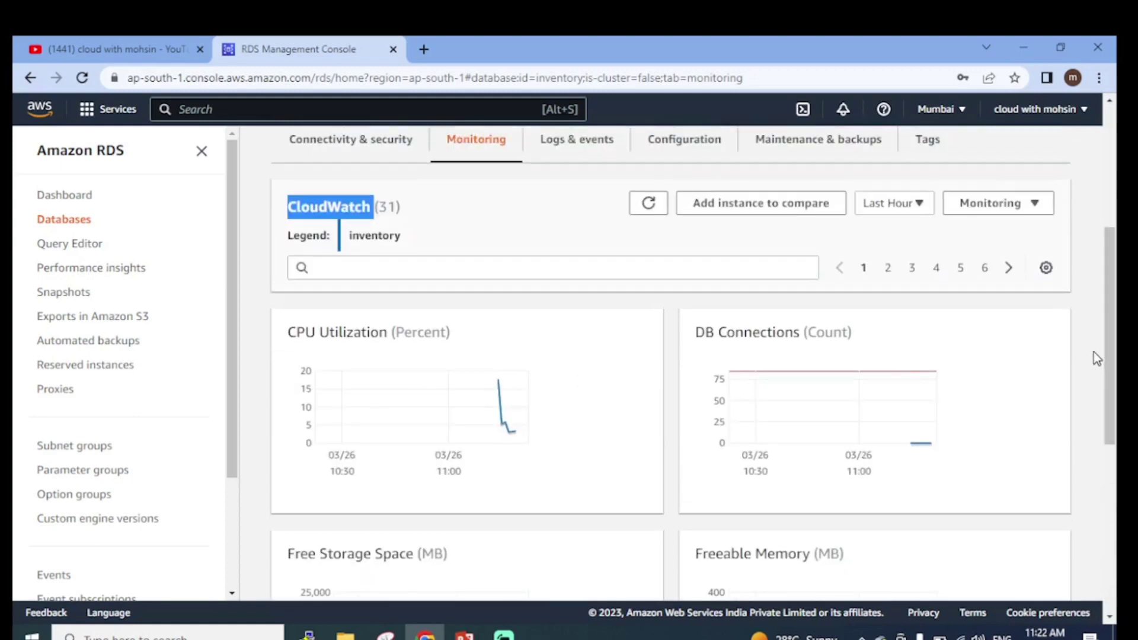
pyautogui.scroll(-7, 1094, 351)
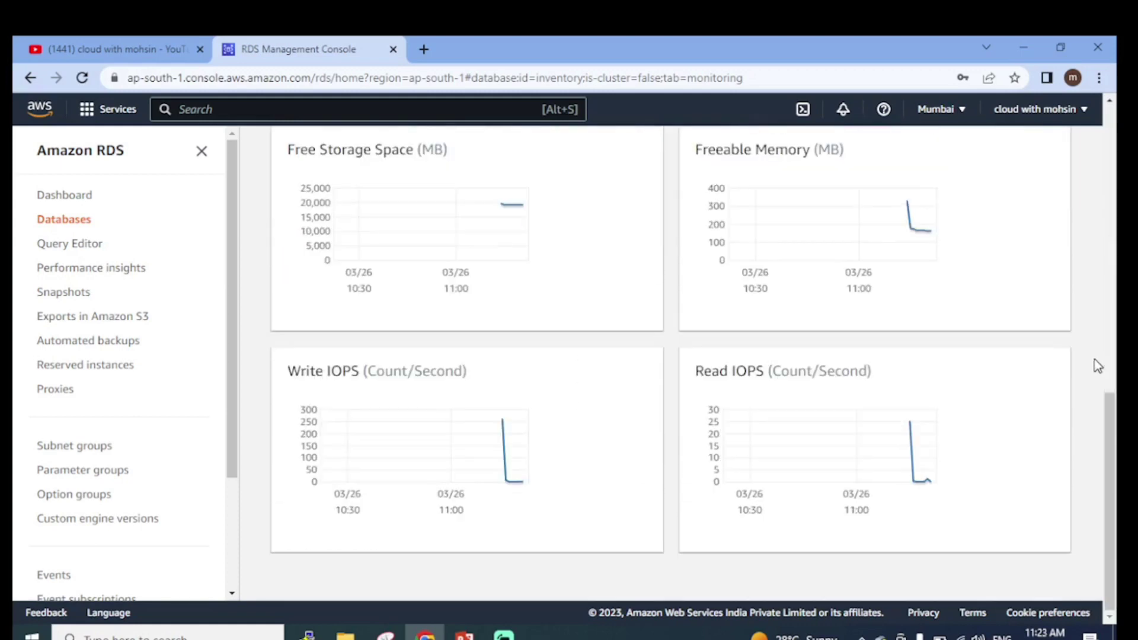
pyautogui.scroll(7, 1098, 366)
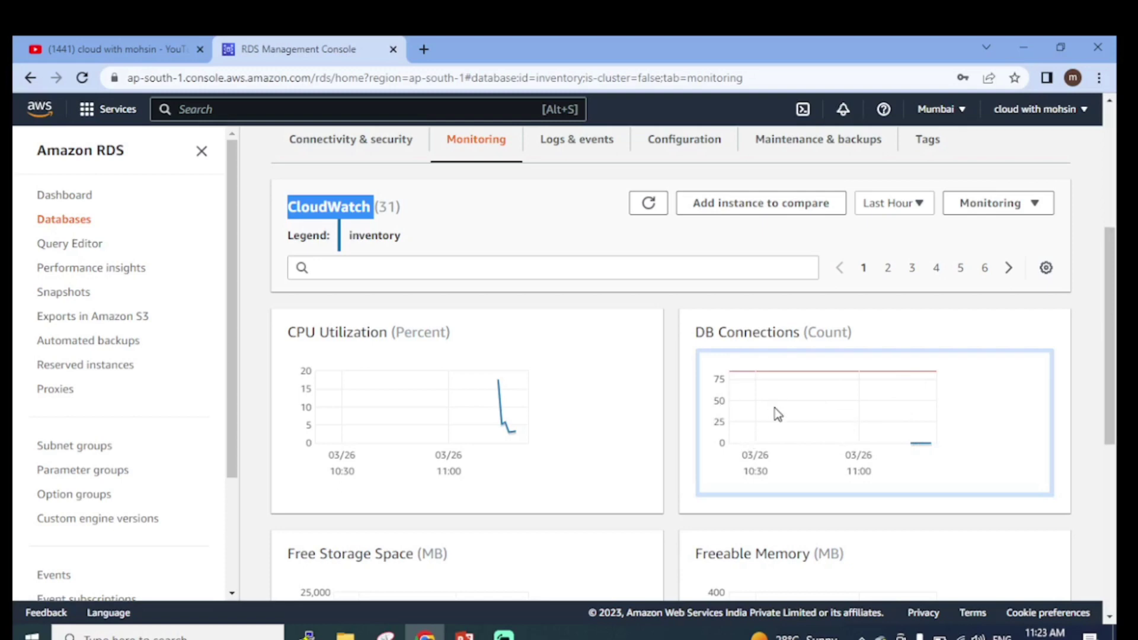
pyautogui.scroll(1, 774, 408)
pyautogui.scroll(-2, 817, 443)
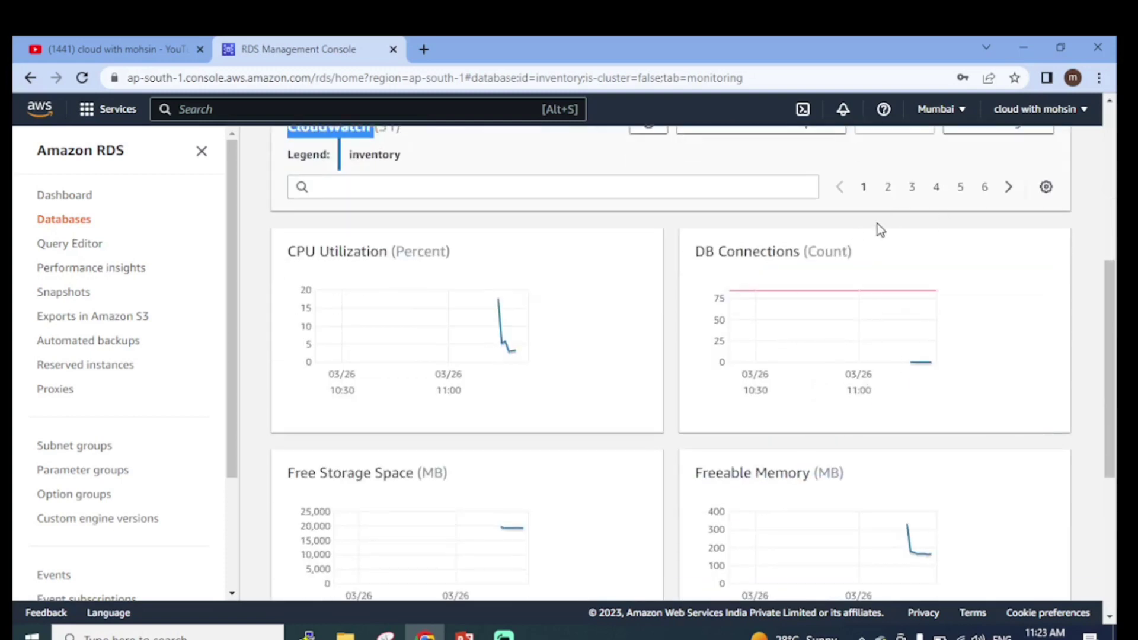
pyautogui.scroll(2, 551, 380)
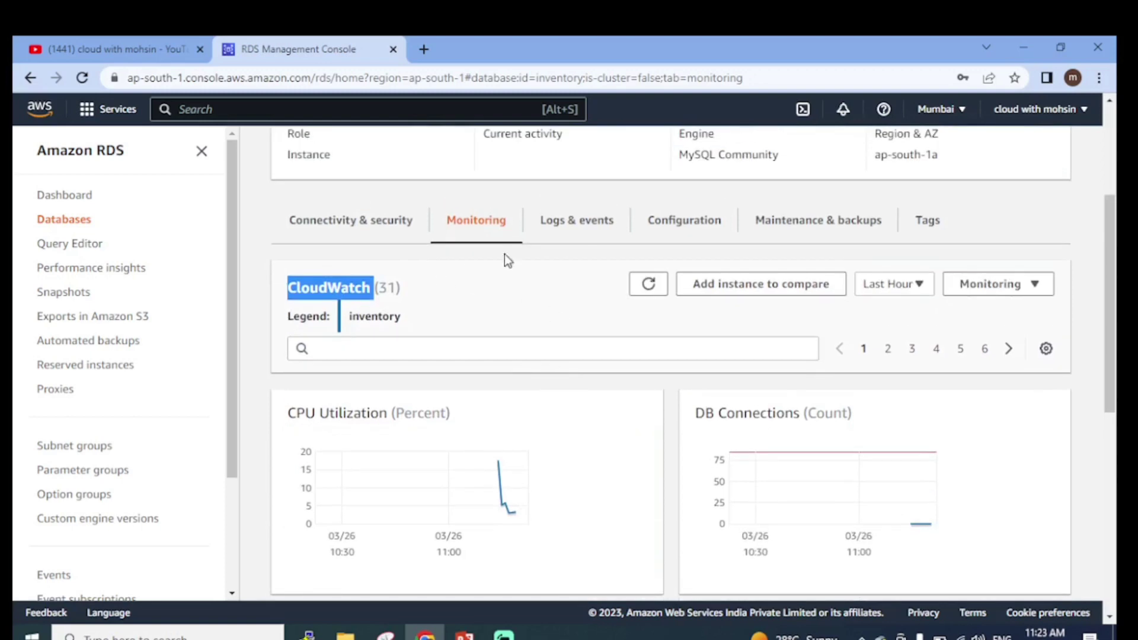
pyautogui.click(569, 232)
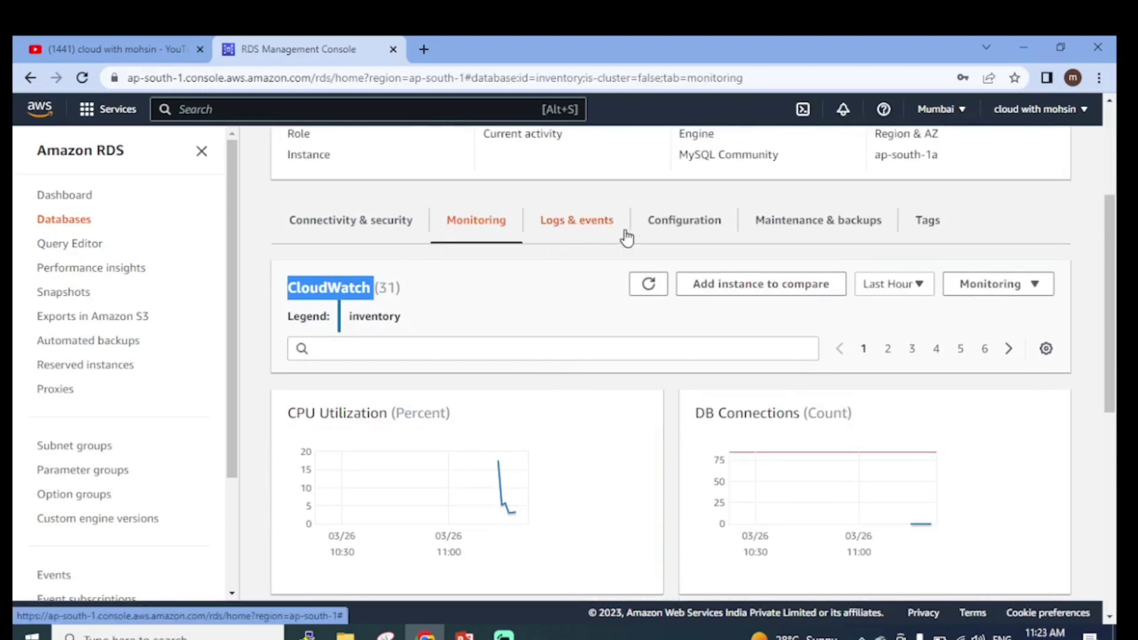
# Look over no CloudWatch alarms, four recent events and three log files on Logs & events
pyautogui.scroll(-5, 584, 320)
pyautogui.scroll(-1, 533, 326)
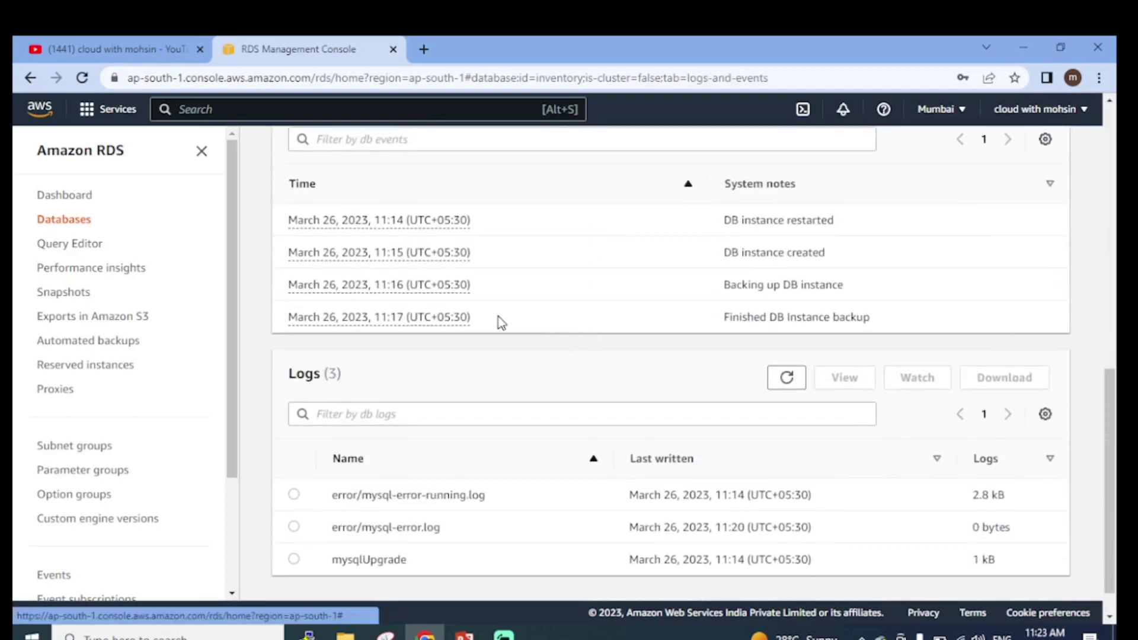
pyautogui.scroll(1, 416, 236)
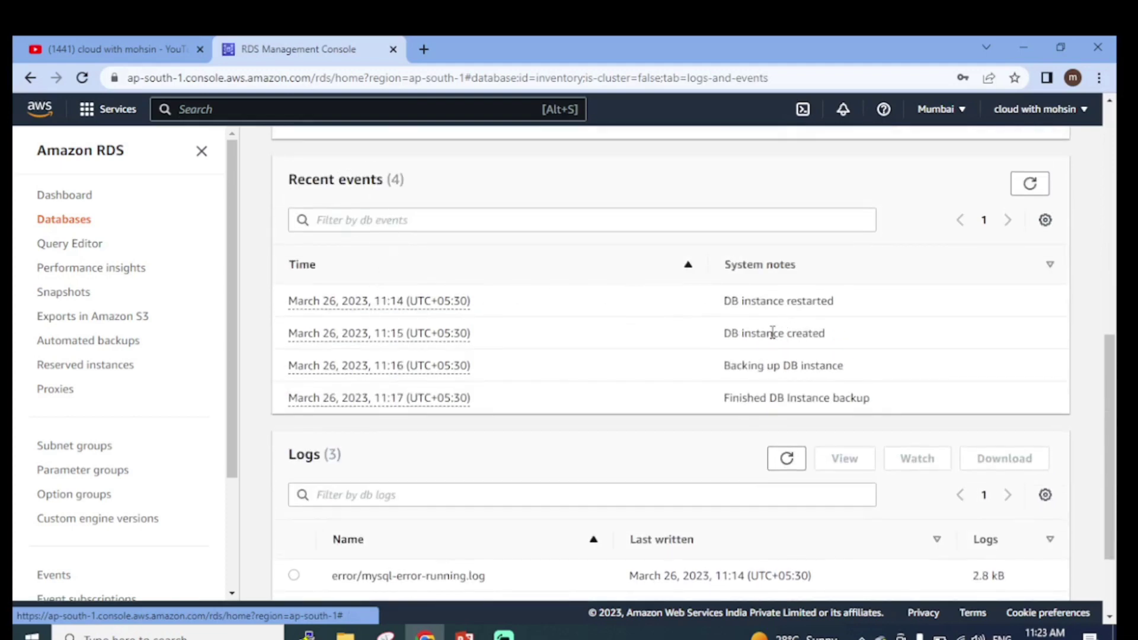
pyautogui.scroll(-2, 800, 336)
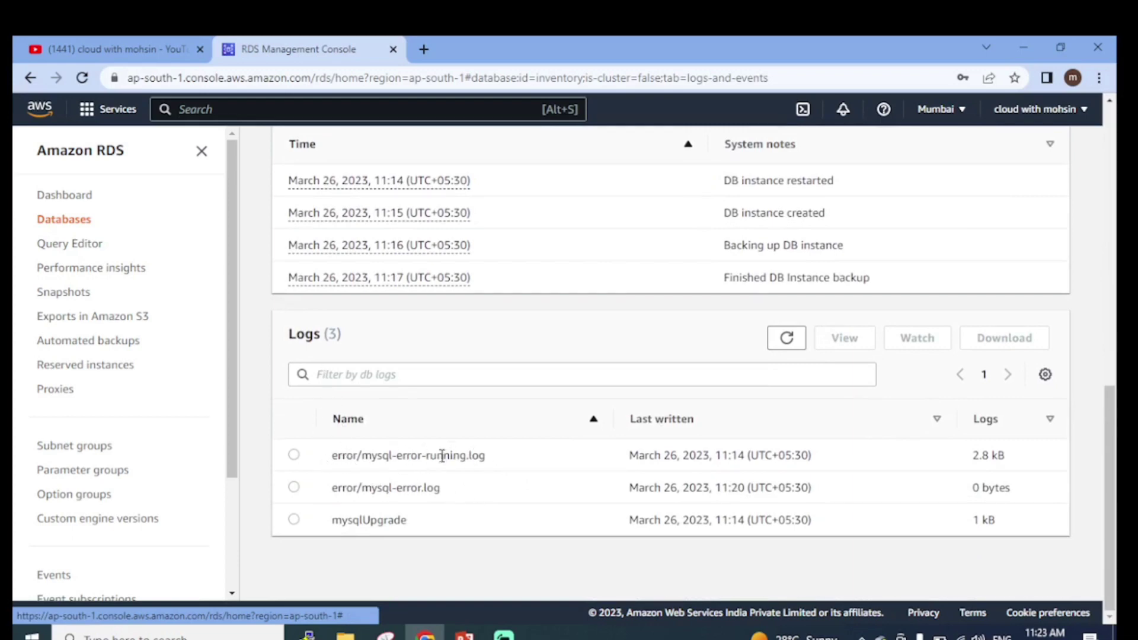
pyautogui.scroll(7, 556, 442)
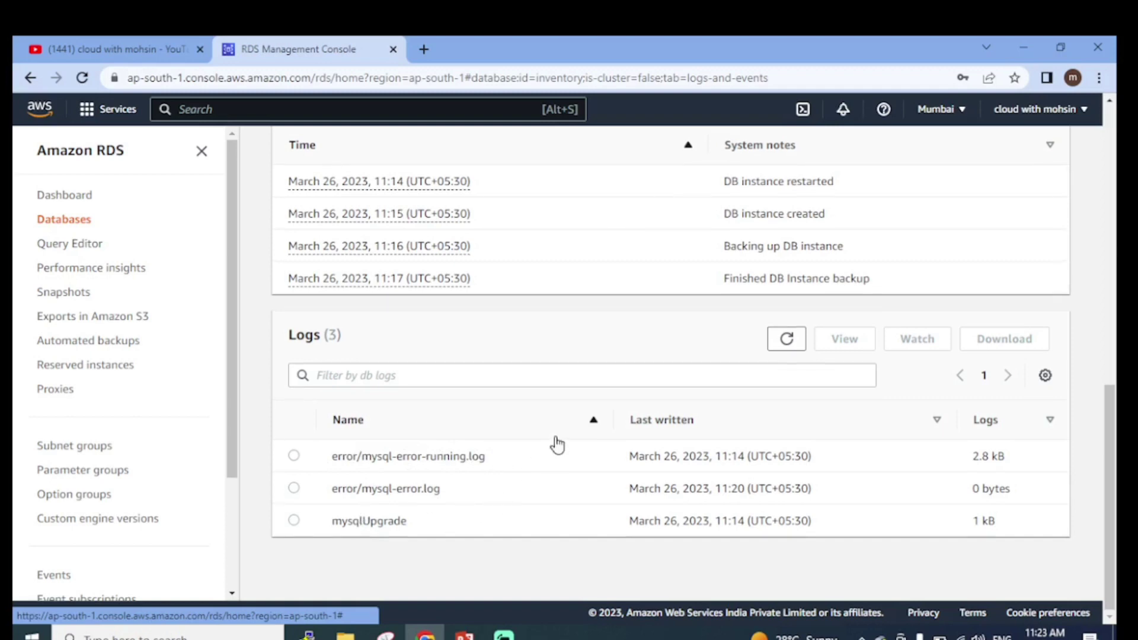
pyautogui.scroll(4, 556, 442)
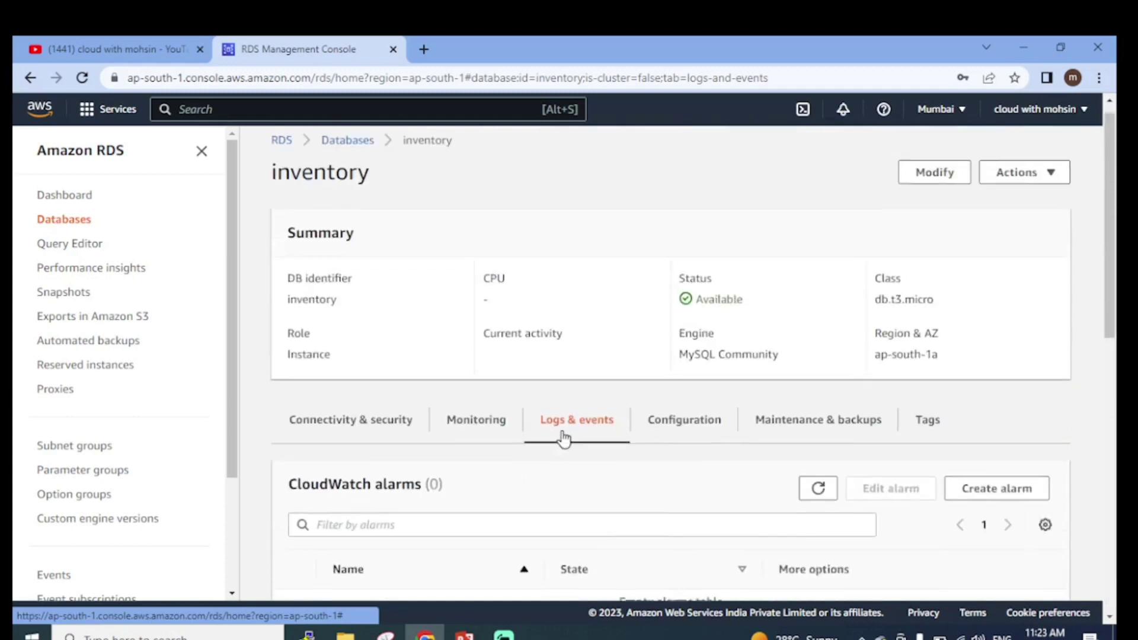
# On the Configuration tab, verify DB instance ID inventory and DB name inventorydb
pyautogui.click(711, 439)
pyautogui.scroll(-10, 702, 361)
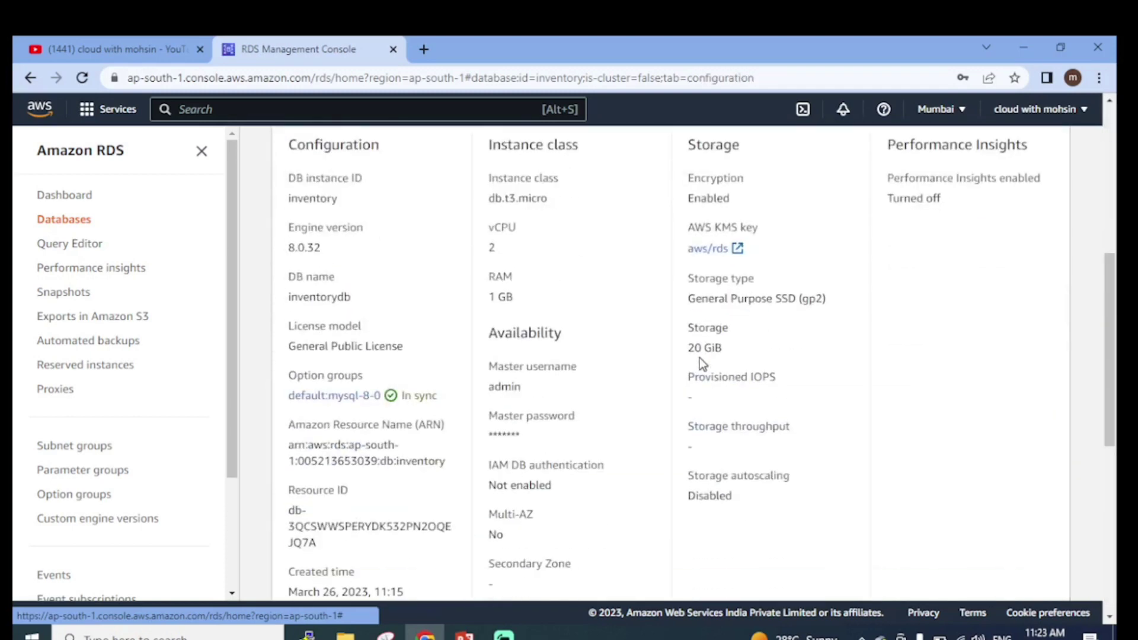
pyautogui.scroll(5, 700, 362)
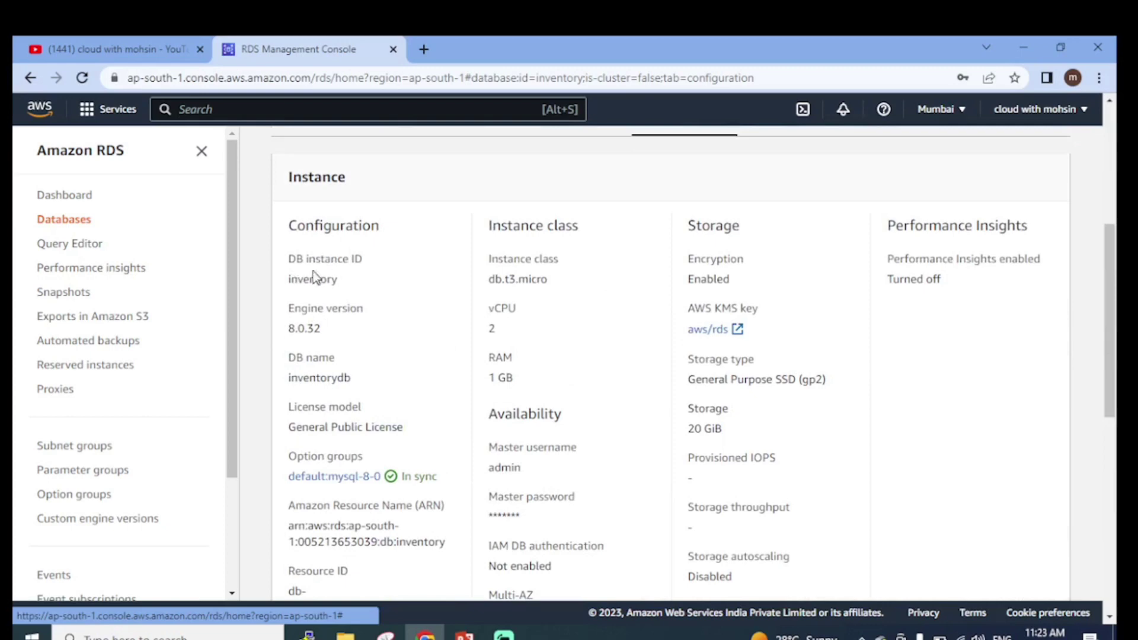
pyautogui.scroll(1, 336, 317)
pyautogui.scroll(-1, 337, 321)
pyautogui.moveTo(288, 291); pyautogui.dragTo(343, 280)
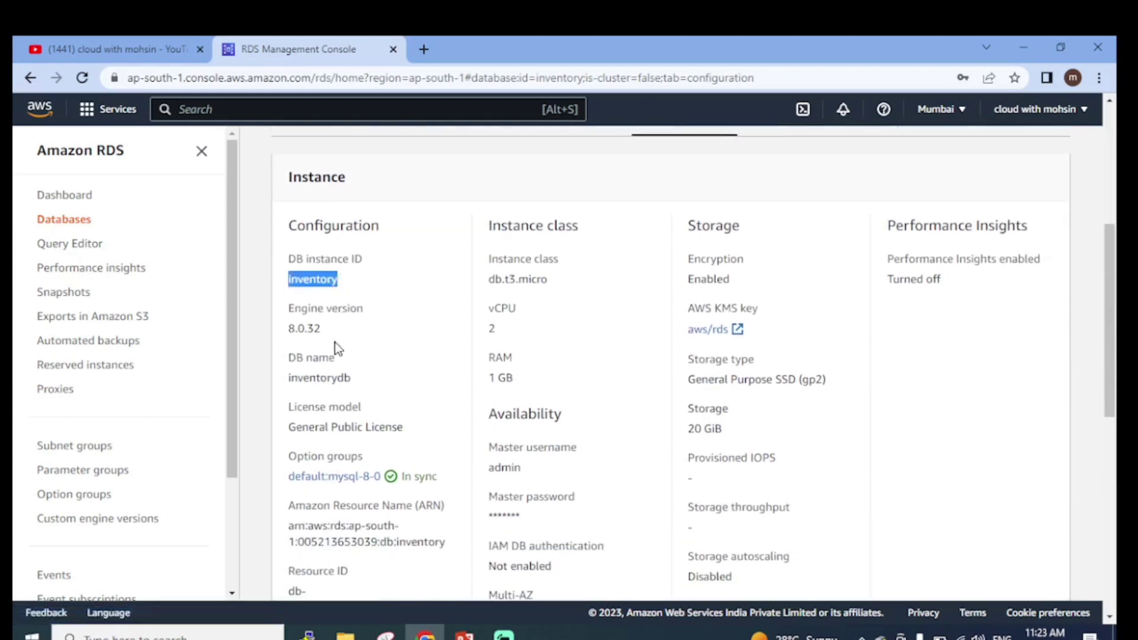
pyautogui.moveTo(289, 377); pyautogui.dragTo(354, 379)
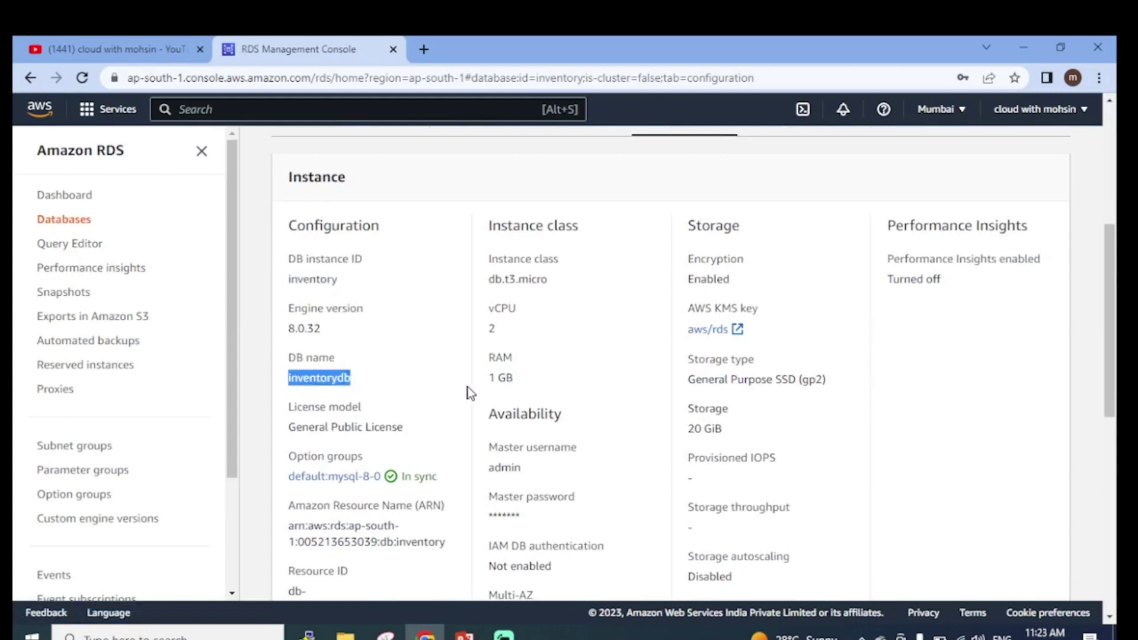
# Check the General Public License model and Multi-AZ set to No
pyautogui.scroll(-3, 467, 387)
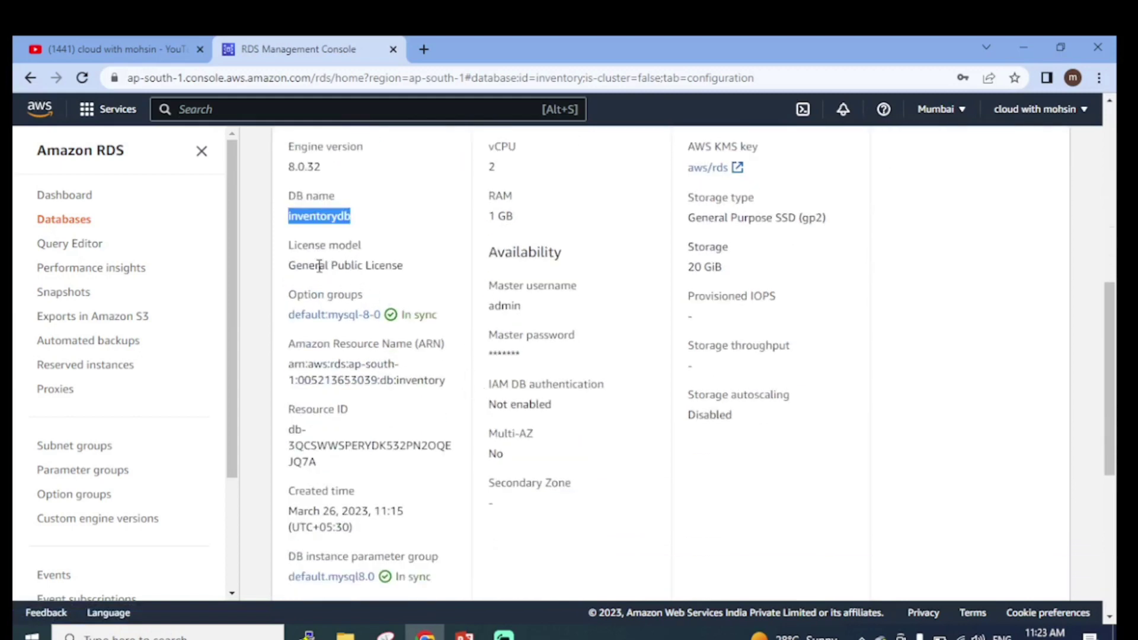
pyautogui.moveTo(289, 268); pyautogui.dragTo(412, 274)
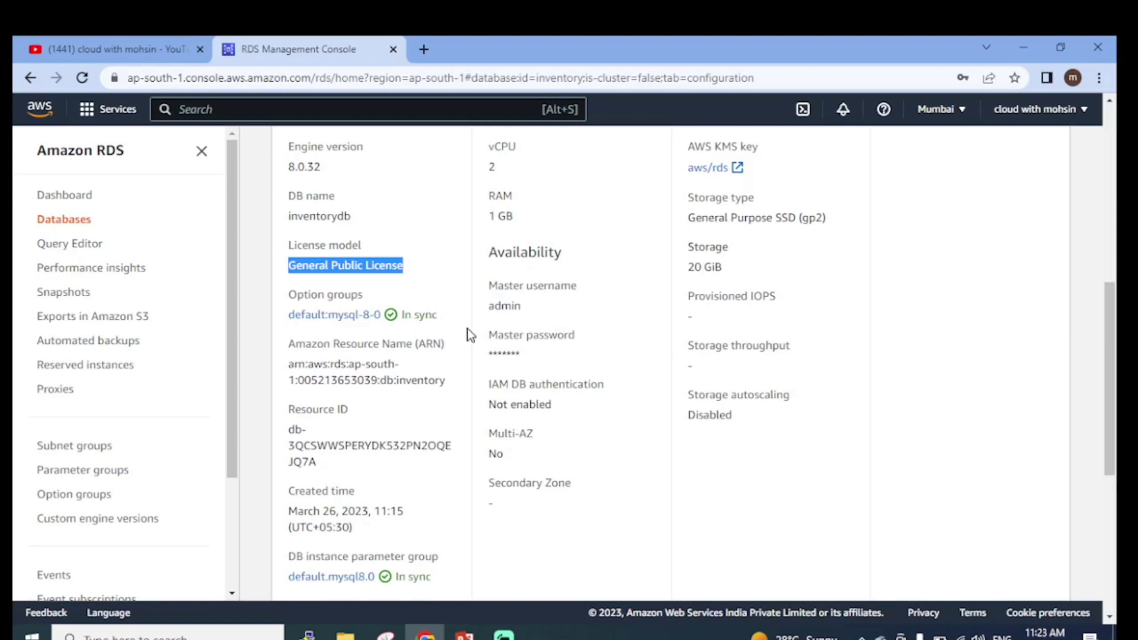
pyautogui.scroll(-1, 432, 332)
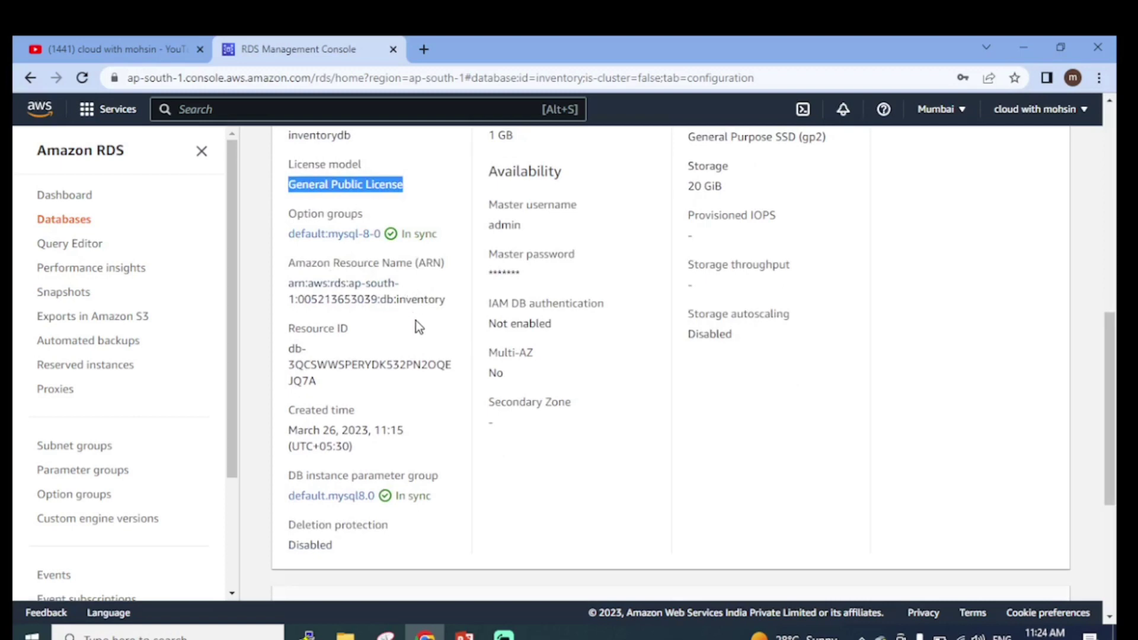
pyautogui.scroll(2, 399, 420)
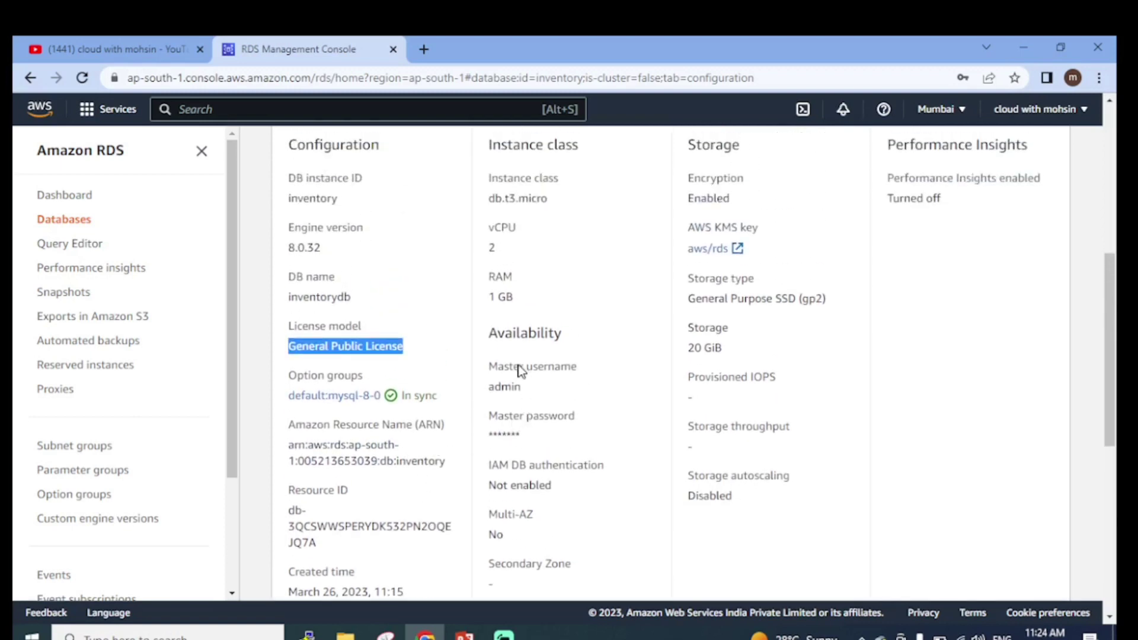
pyautogui.scroll(-1, 522, 395)
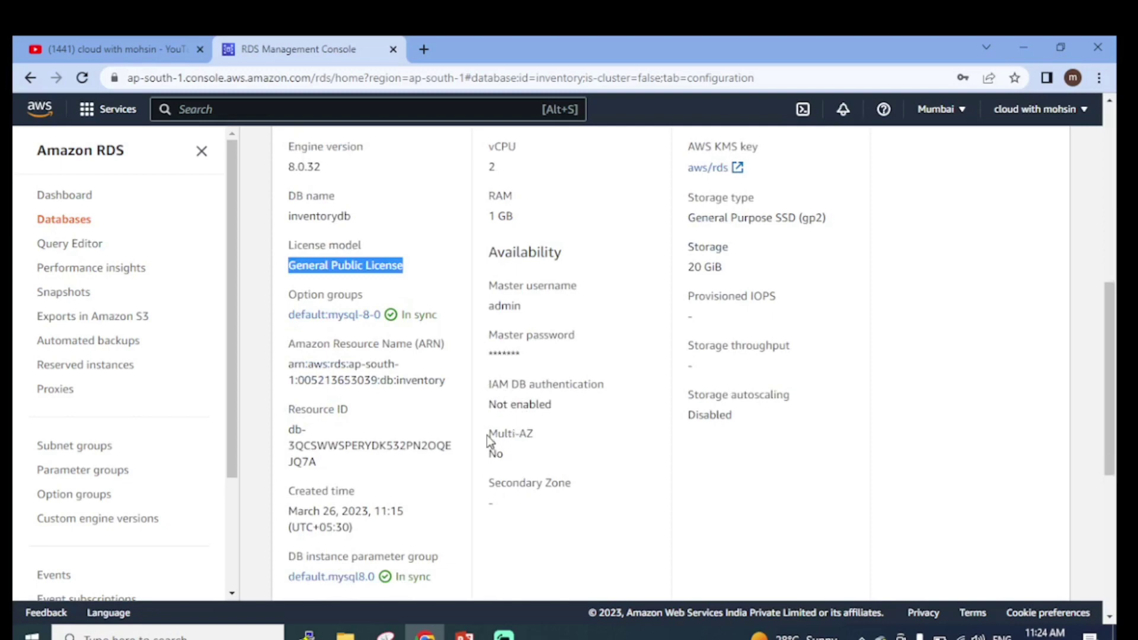
pyautogui.moveTo(488, 439); pyautogui.dragTo(505, 468)
pyautogui.click(622, 455)
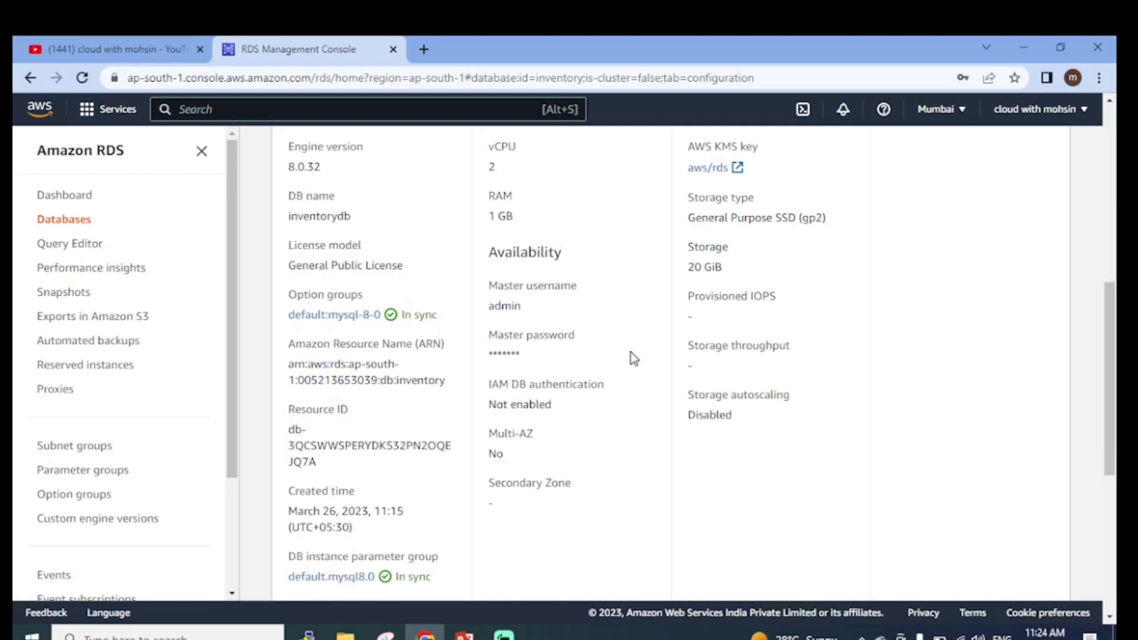
# Confirm the storage type is General Purpose SSD (gp2)
pyautogui.scroll(3, 560, 316)
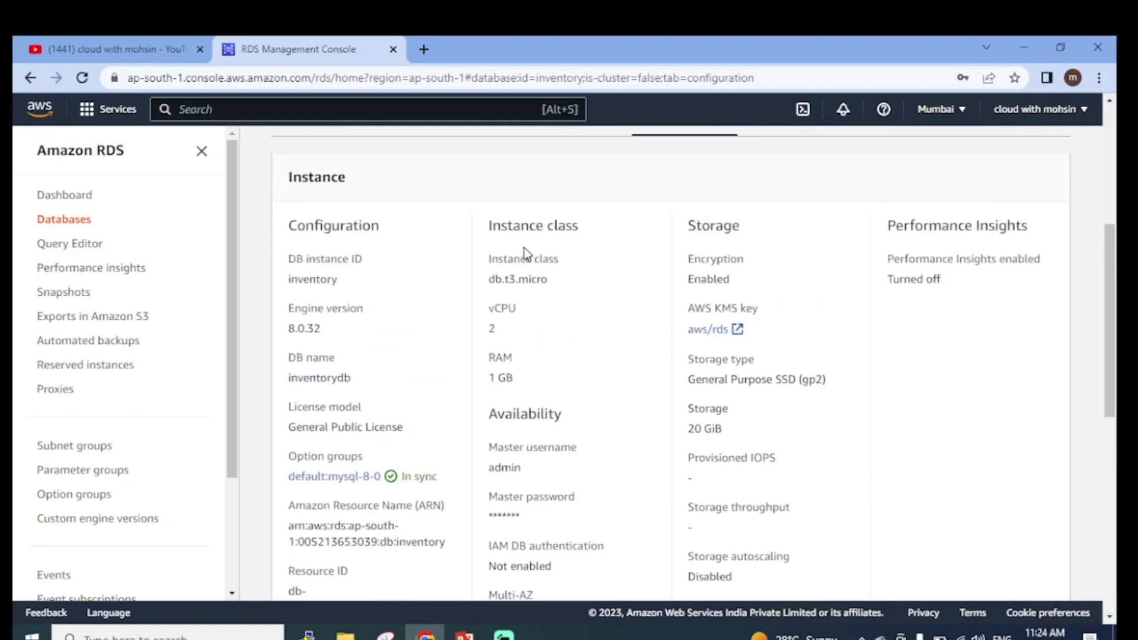
pyautogui.scroll(-1, 743, 270)
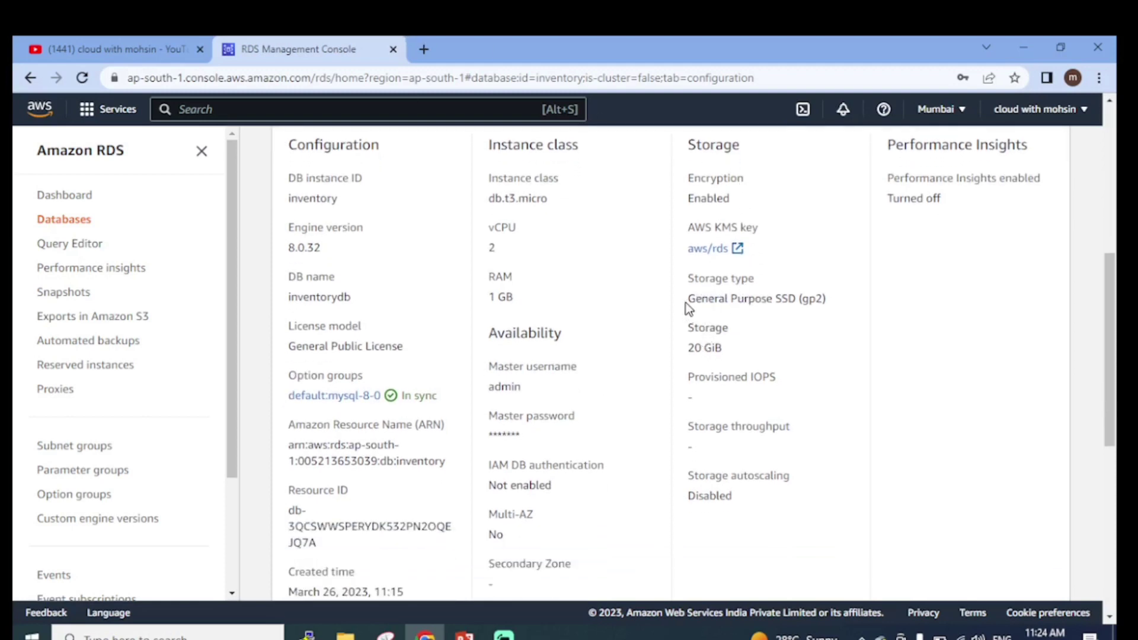
pyautogui.moveTo(733, 300); pyautogui.dragTo(830, 304)
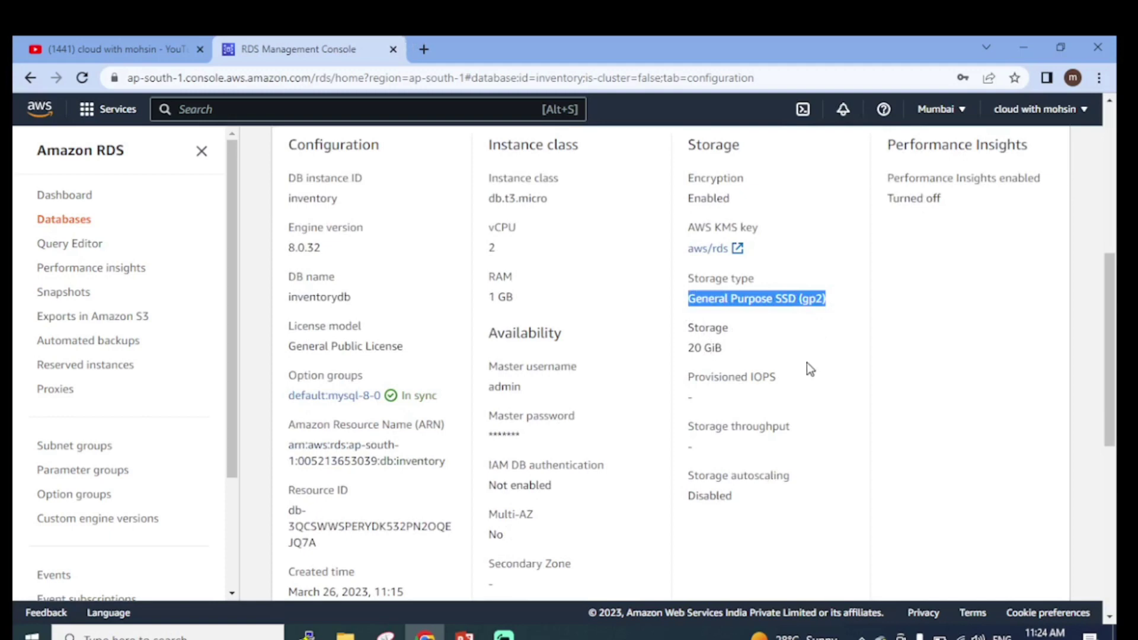
pyautogui.scroll(4, 773, 347)
pyautogui.scroll(-2, 780, 355)
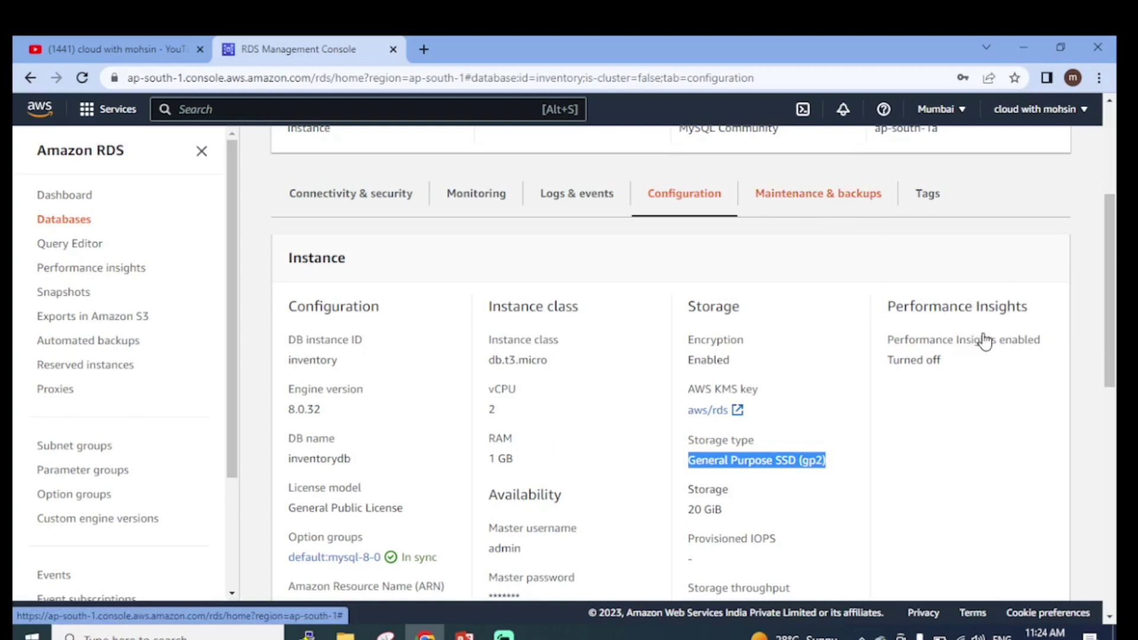
pyautogui.click(821, 194)
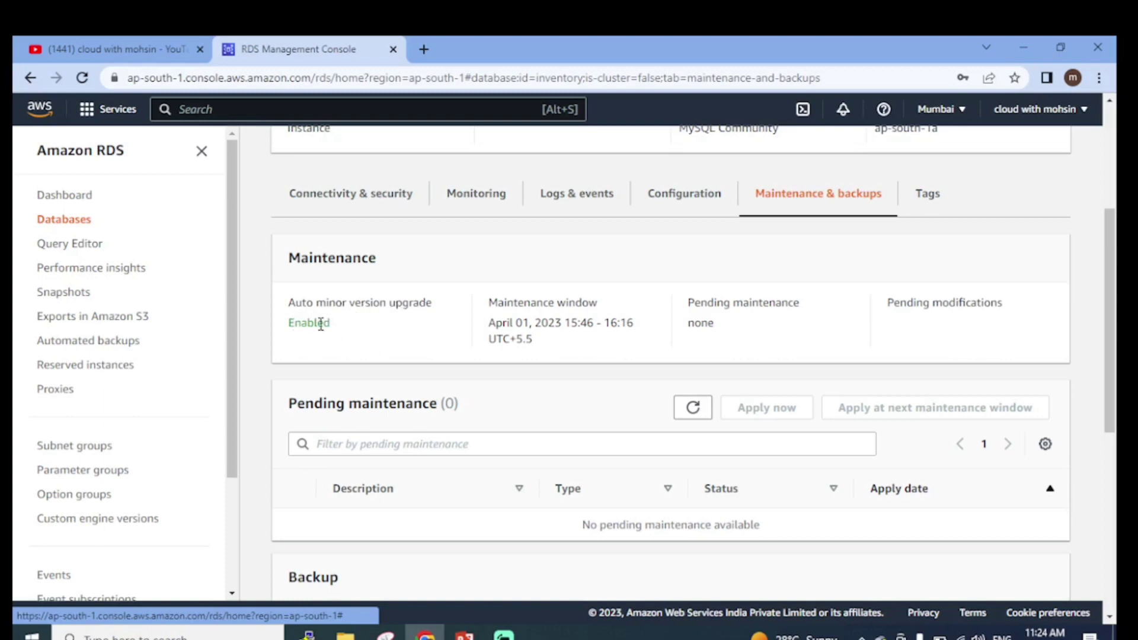
# Verify 7-day automated backups and one available automated snapshot on Maintenance & backups
pyautogui.scroll(-1, 371, 337)
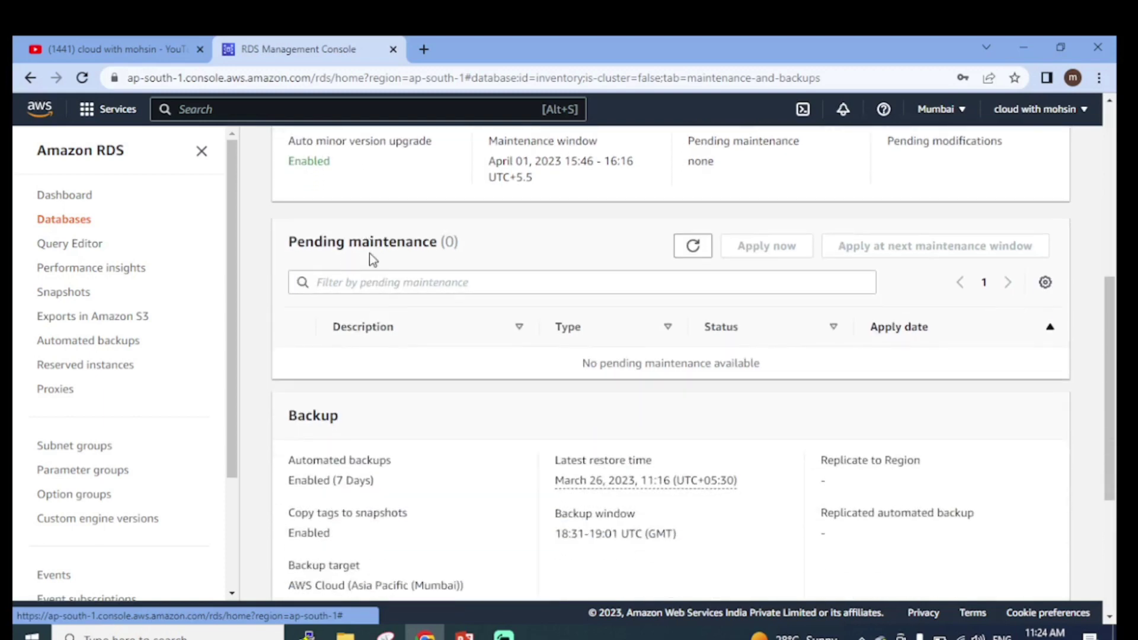
pyautogui.scroll(-1, 369, 255)
pyautogui.scroll(-2, 391, 285)
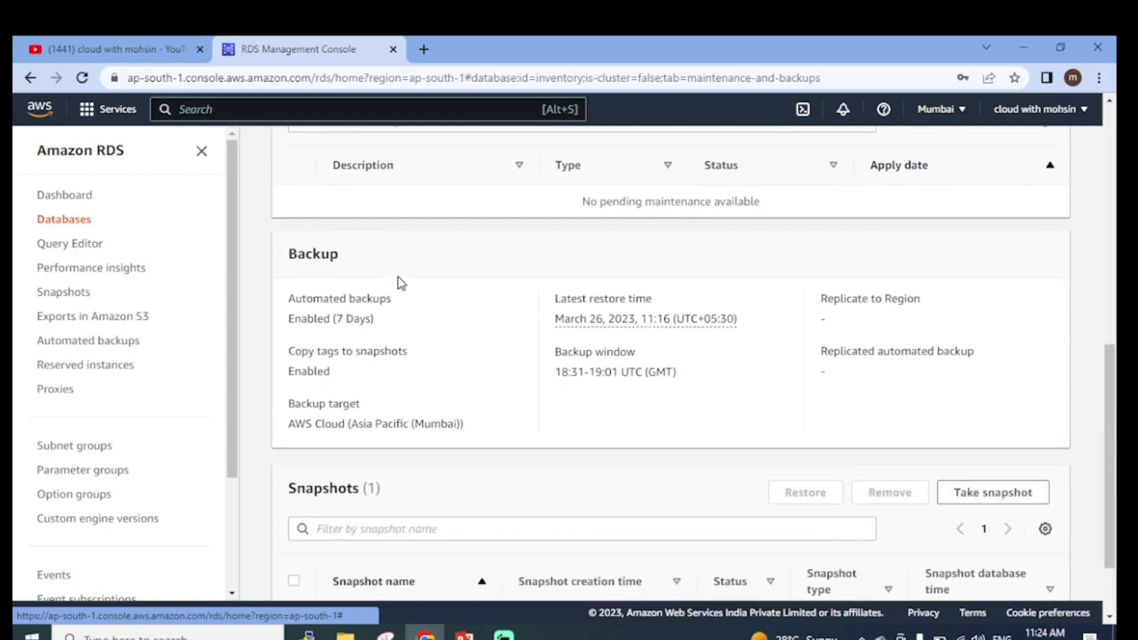
pyautogui.scroll(-1, 342, 311)
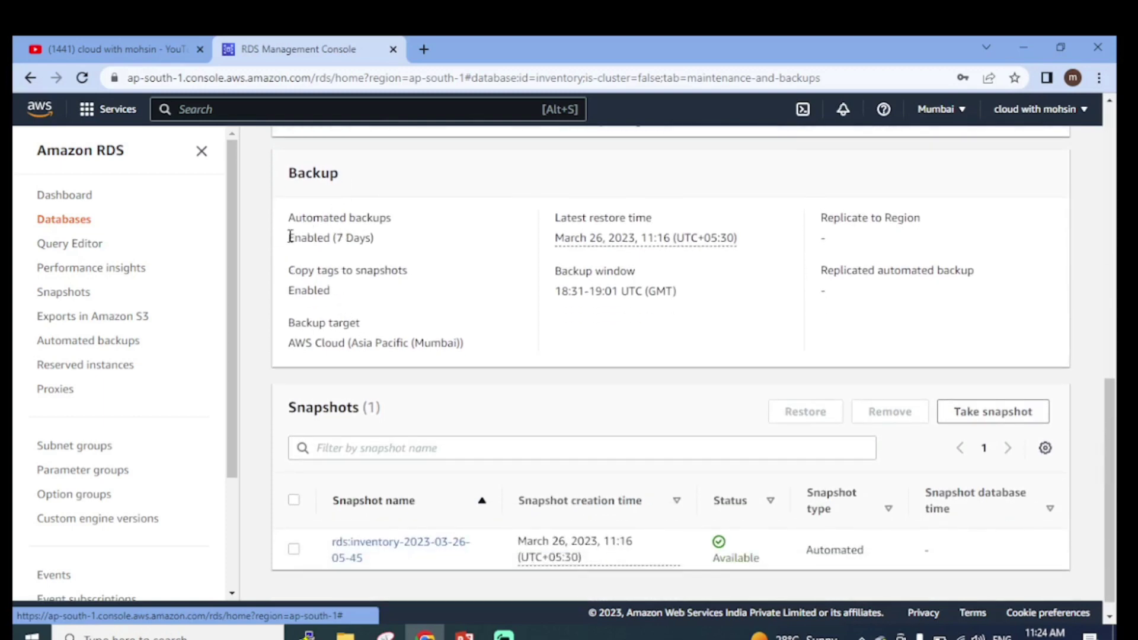
pyautogui.moveTo(290, 230); pyautogui.dragTo(378, 221)
pyautogui.click(419, 238)
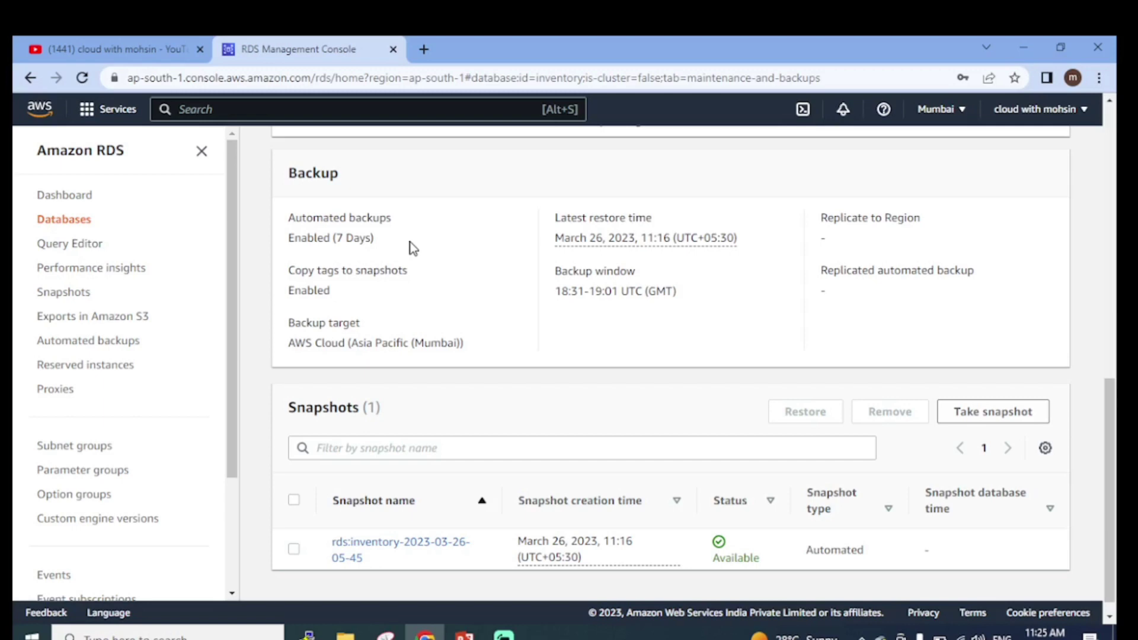
pyautogui.scroll(-1, 579, 304)
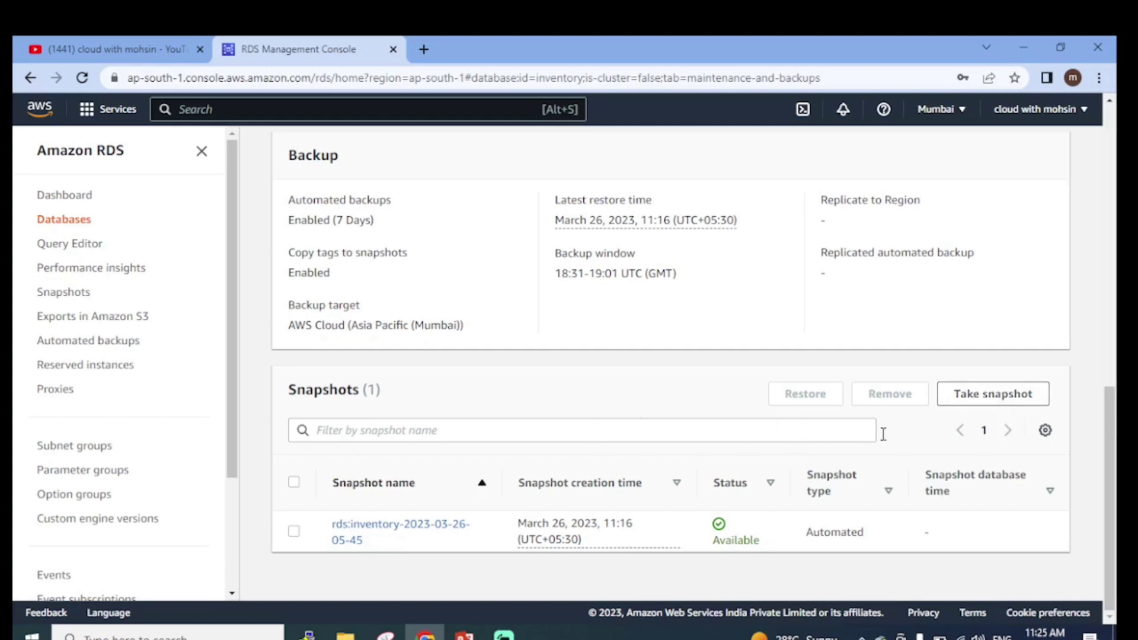
pyautogui.scroll(4, 1109, 451)
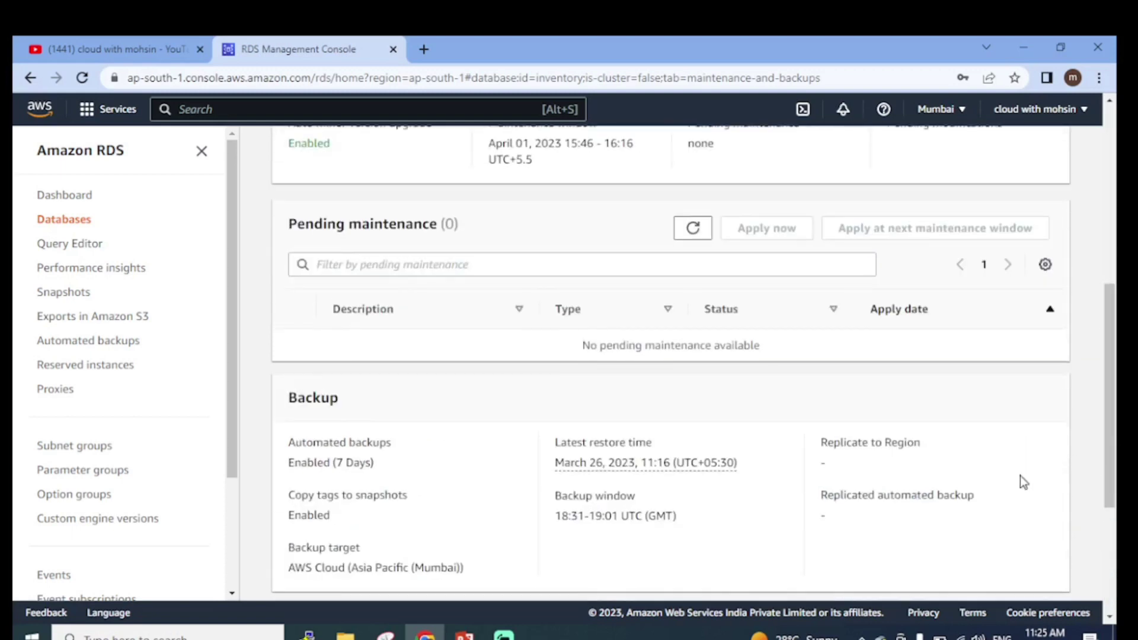
pyautogui.scroll(7, 1024, 481)
pyautogui.click(927, 436)
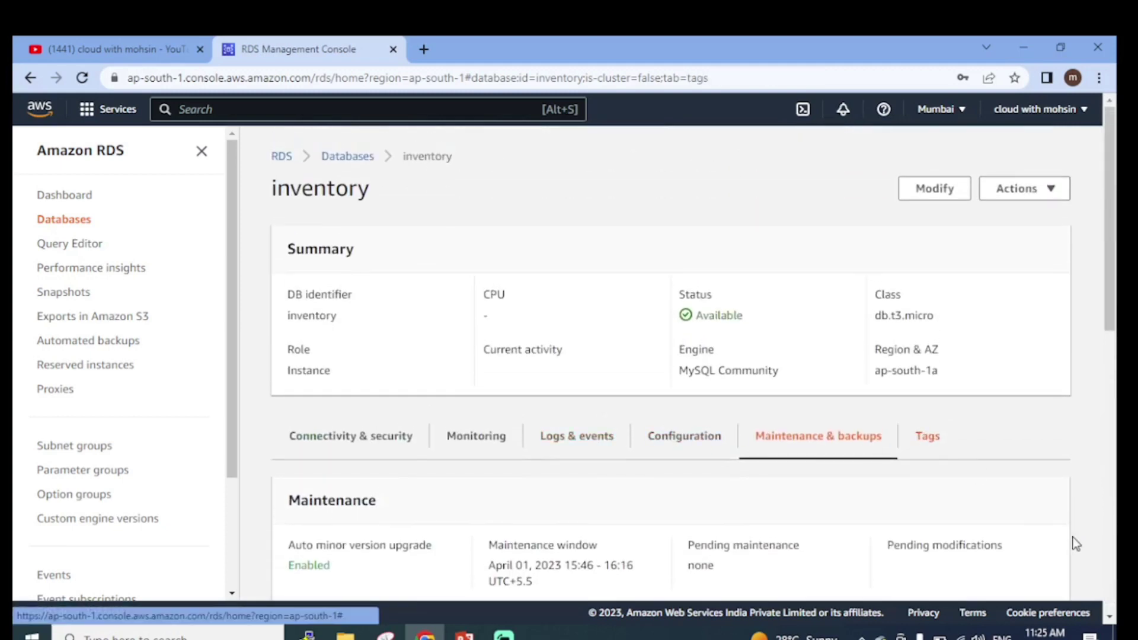
# Confirm the Tags tab shows the 'You don't have any tags' message
pyautogui.scroll(-2, 759, 482)
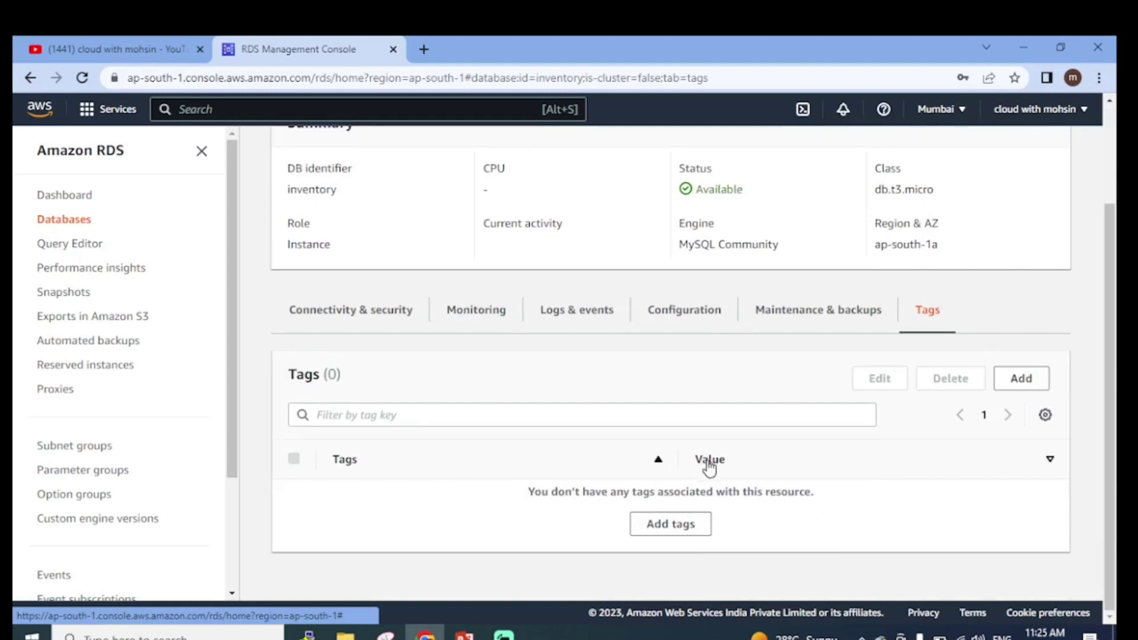
pyautogui.moveTo(541, 508); pyautogui.dragTo(821, 506)
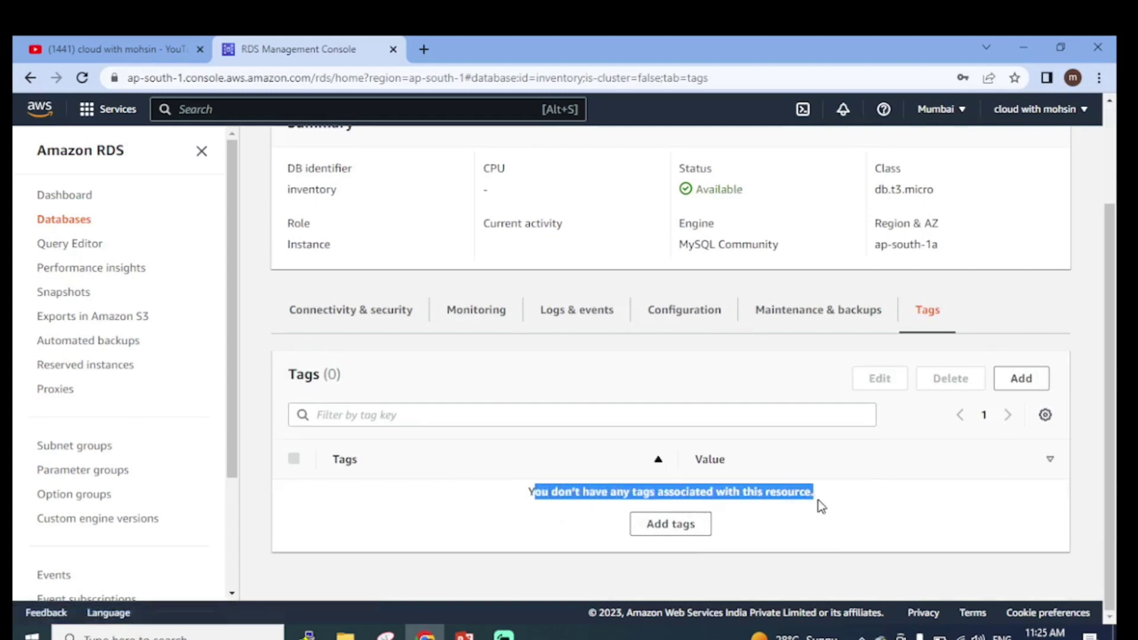
pyautogui.scroll(2, 889, 481)
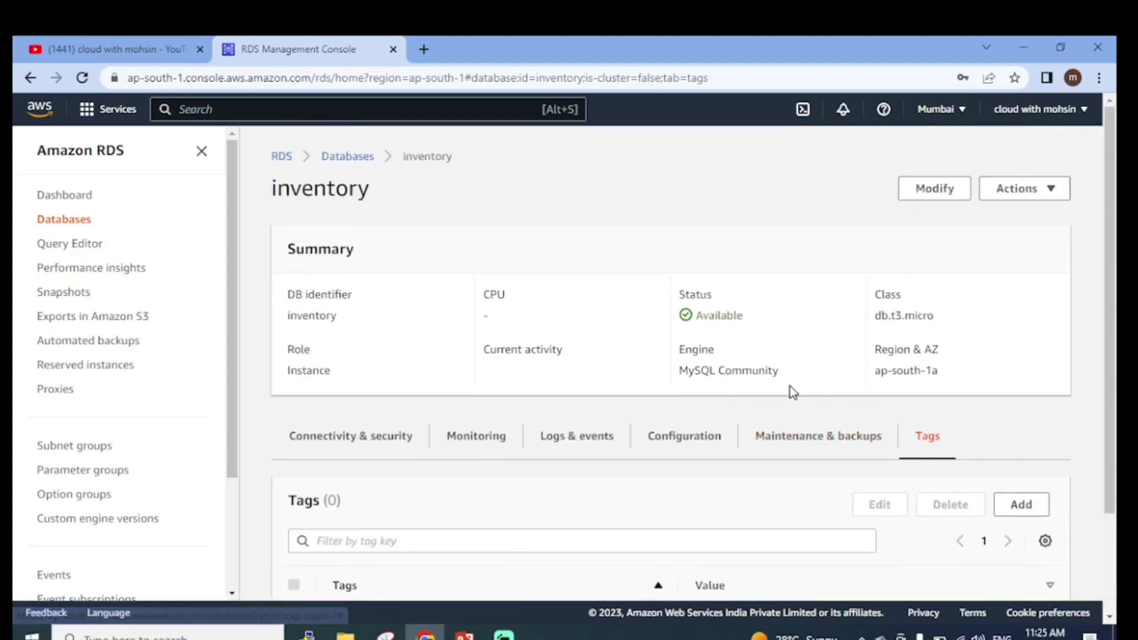
pyautogui.scroll(-2, 791, 386)
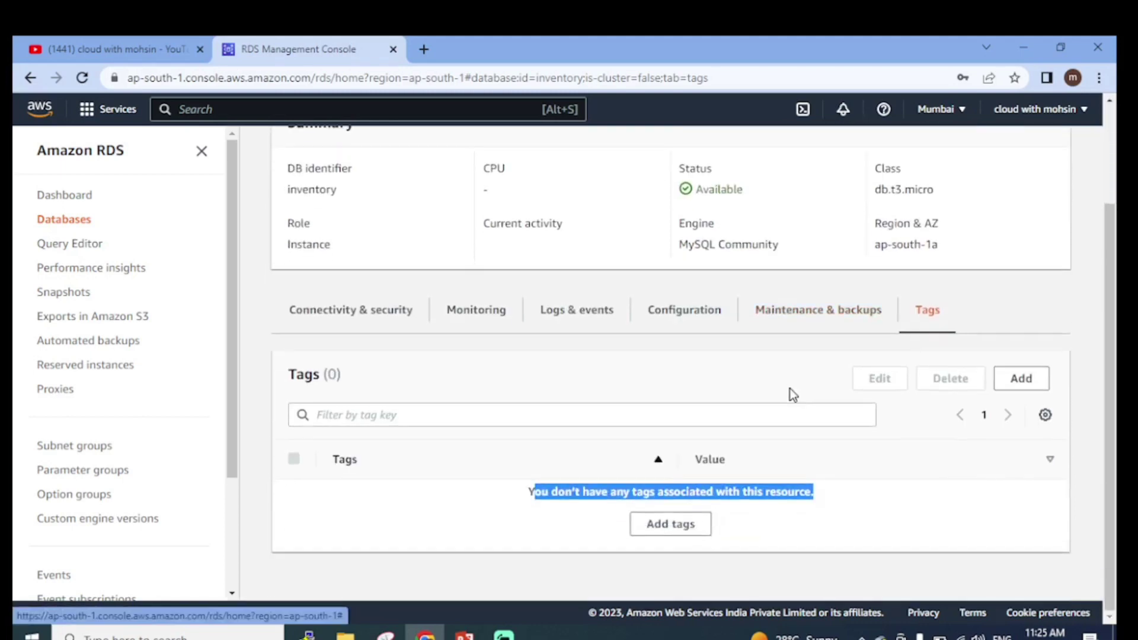
# Scroll through inventory's endpoint and security group rules under Connectivity & security
pyautogui.click(364, 320)
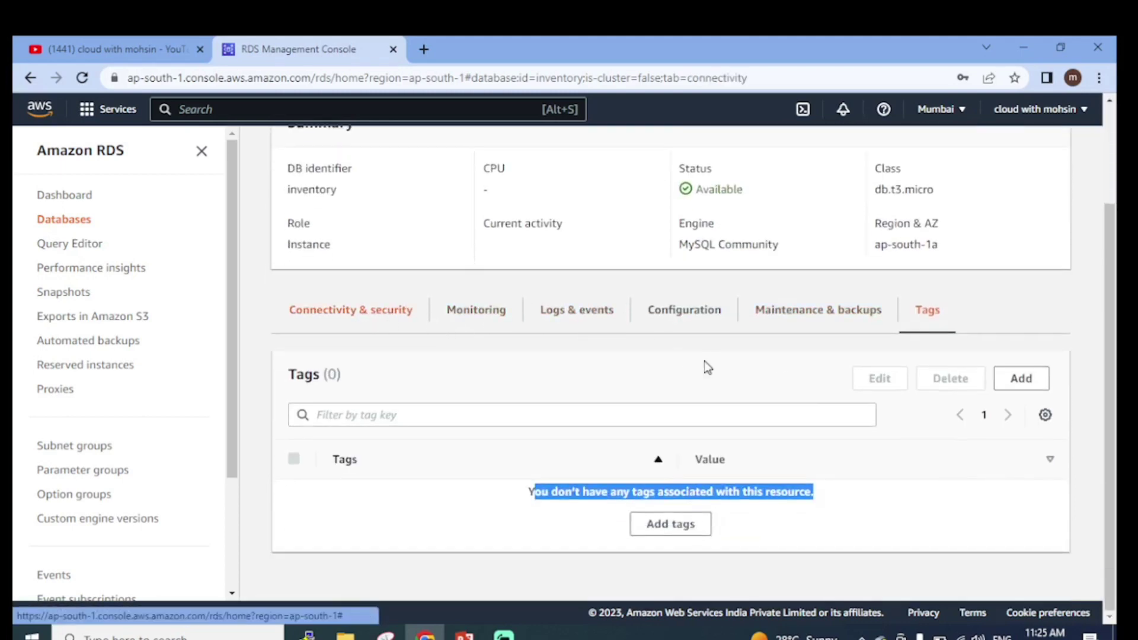
pyautogui.scroll(-9, 702, 369)
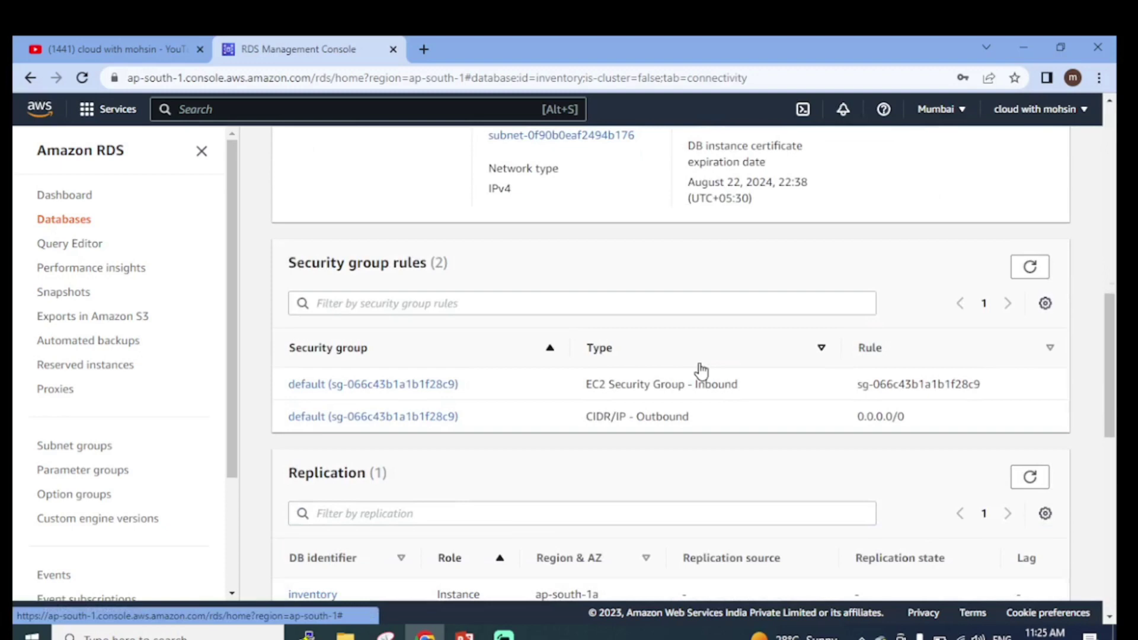
pyautogui.scroll(5, 702, 370)
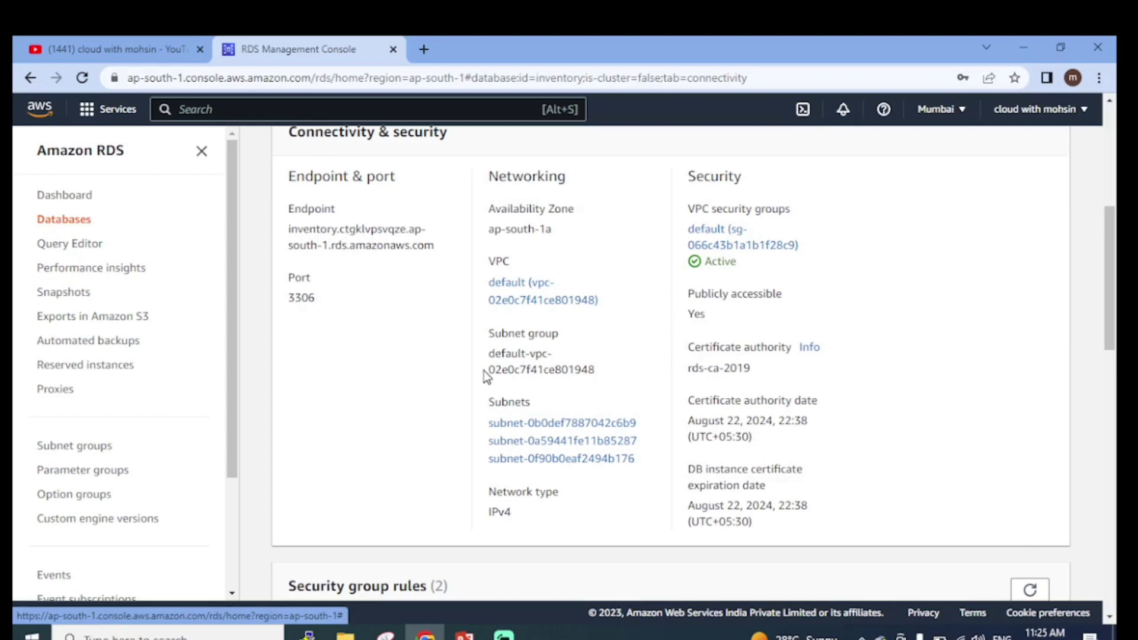
pyautogui.scroll(1, 462, 376)
pyautogui.scroll(5, 445, 379)
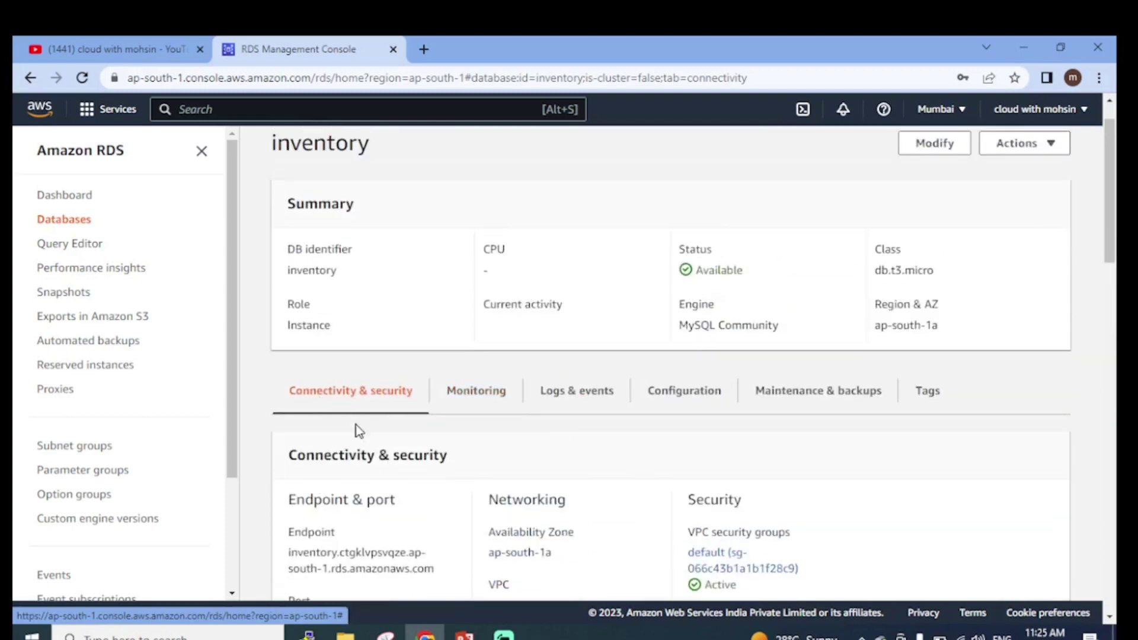
pyautogui.scroll(1, 483, 470)
# Switch to PowerPoint and show slide 3, Amazon RDS Workflow
pyautogui.scroll(-10, 483, 474)
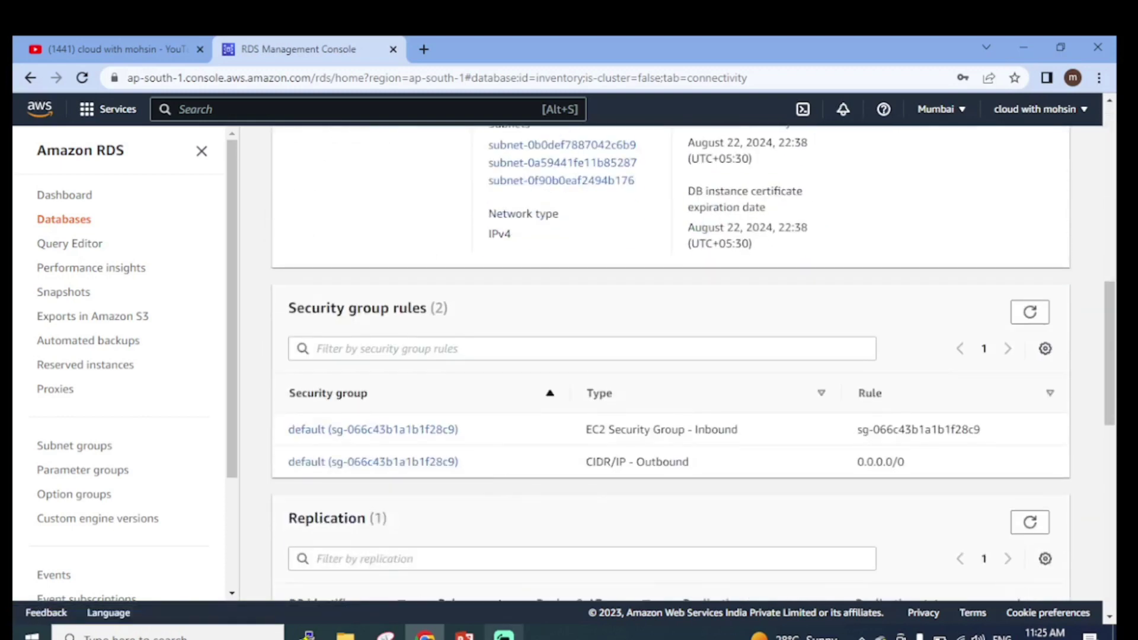
pyautogui.click(464, 635)
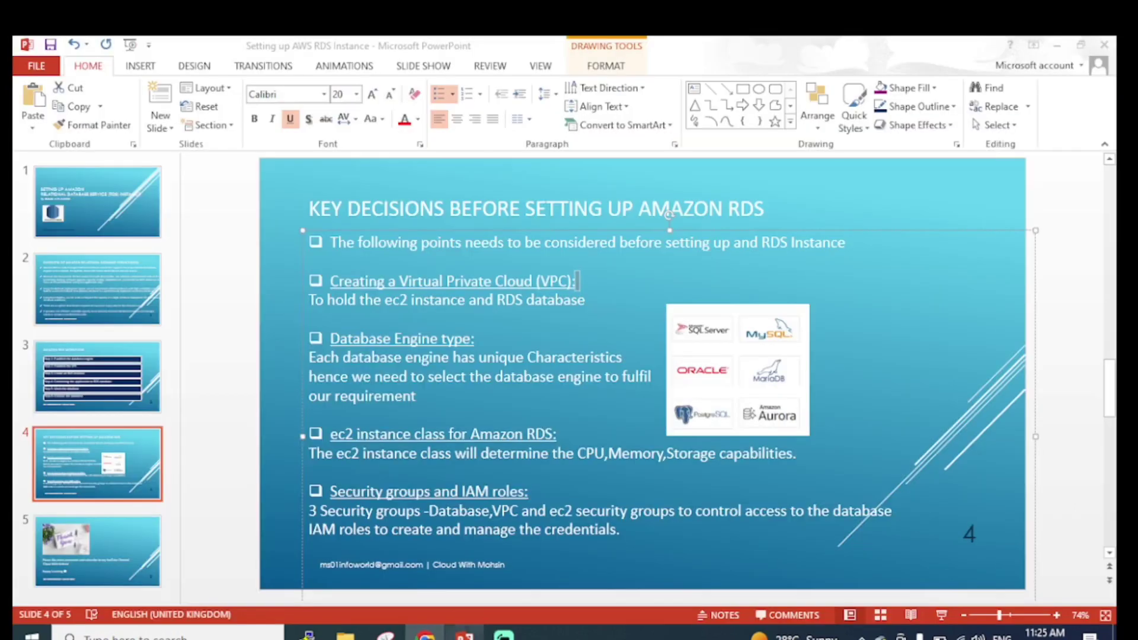
pyautogui.click(108, 372)
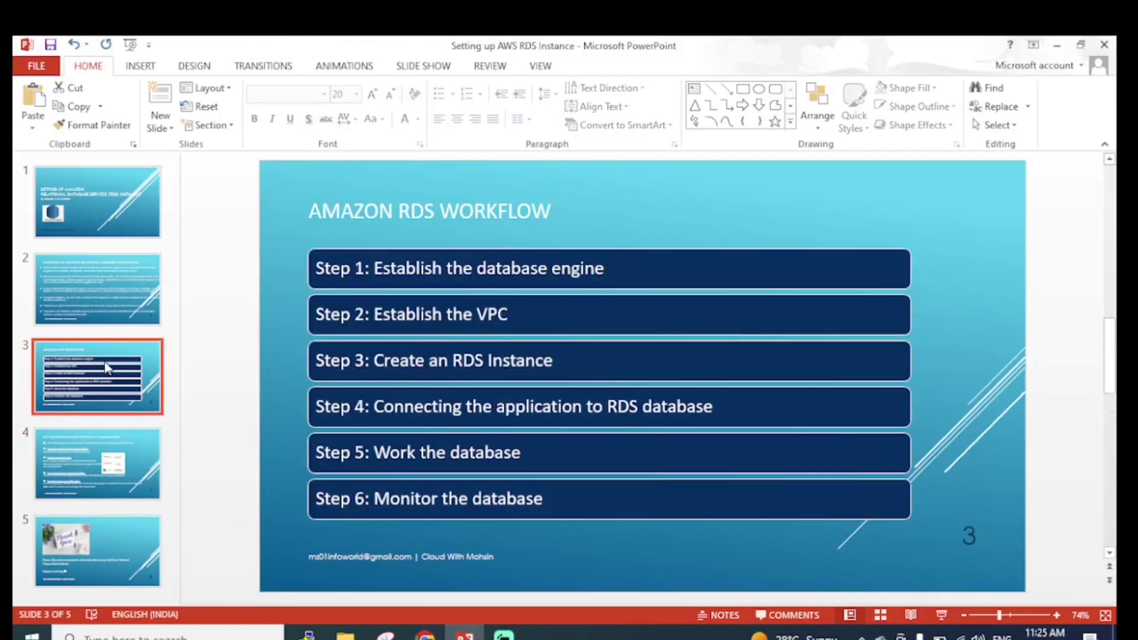